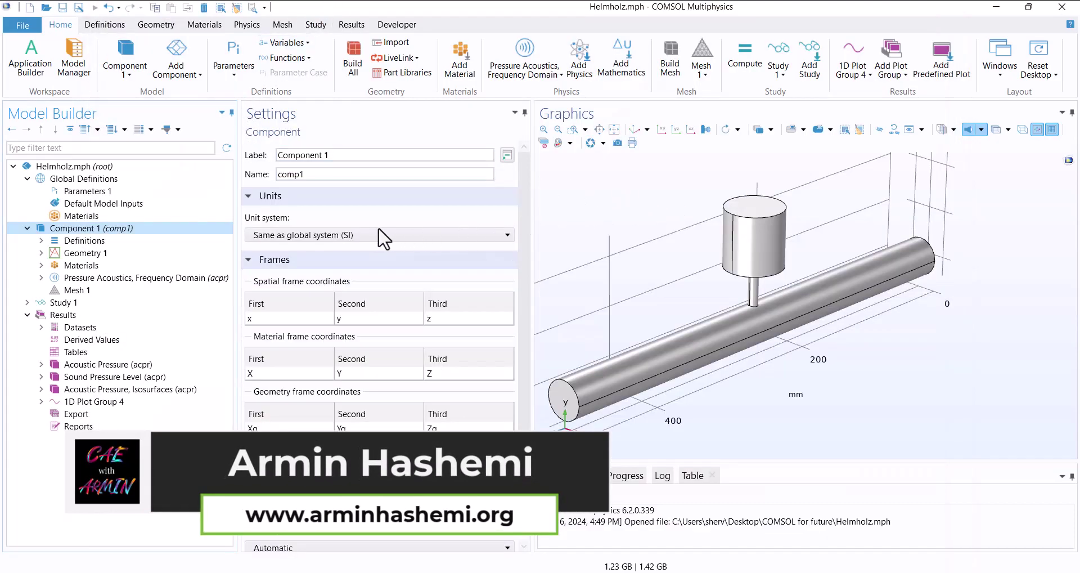
- Review the Helmholtz physics settings and its pressure, SPL, isosurface and transmission-loss plots
click(115, 278)
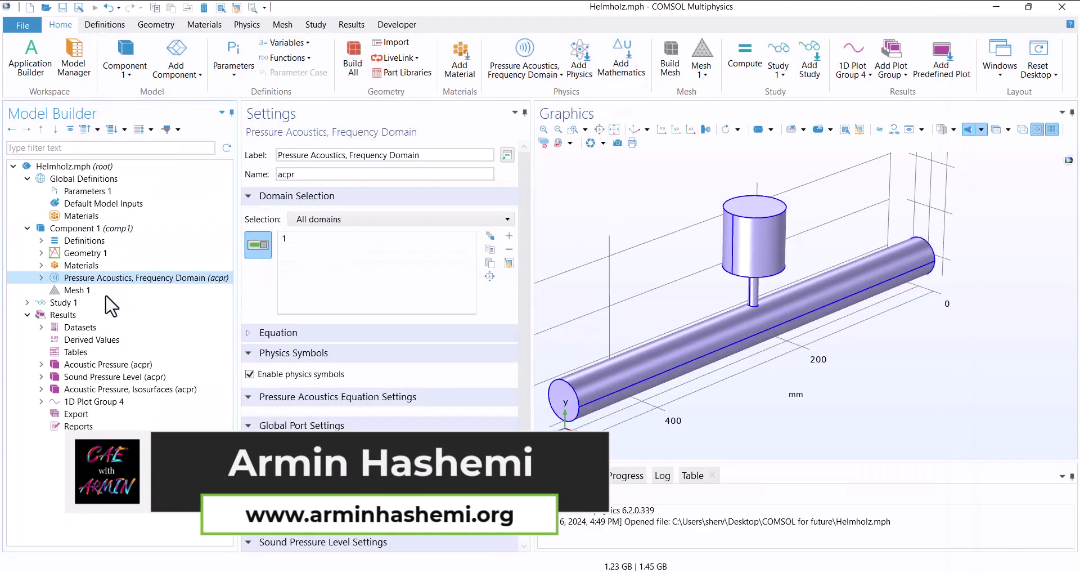
click(42, 277)
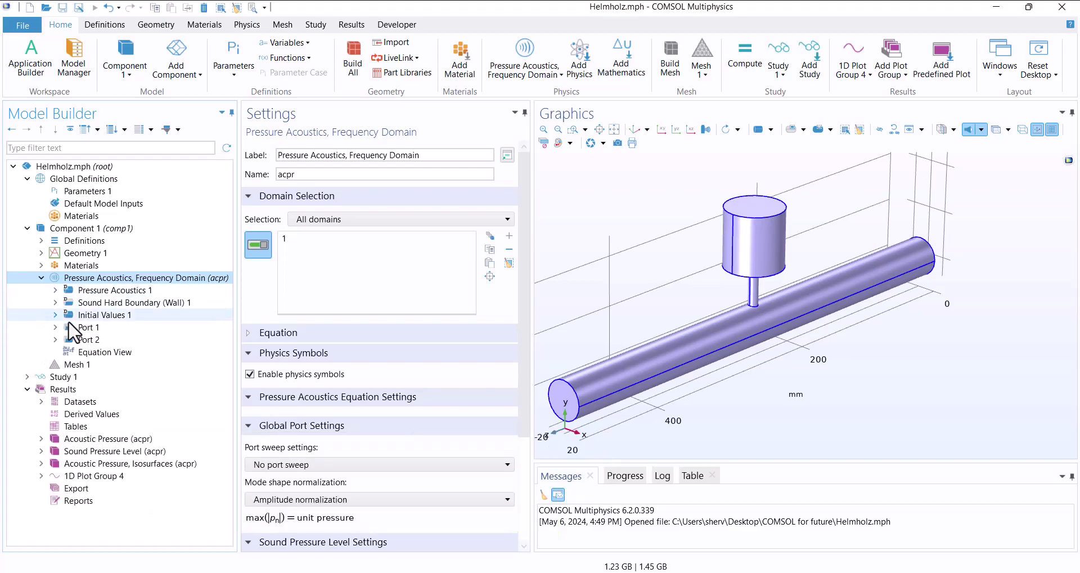
click(85, 440)
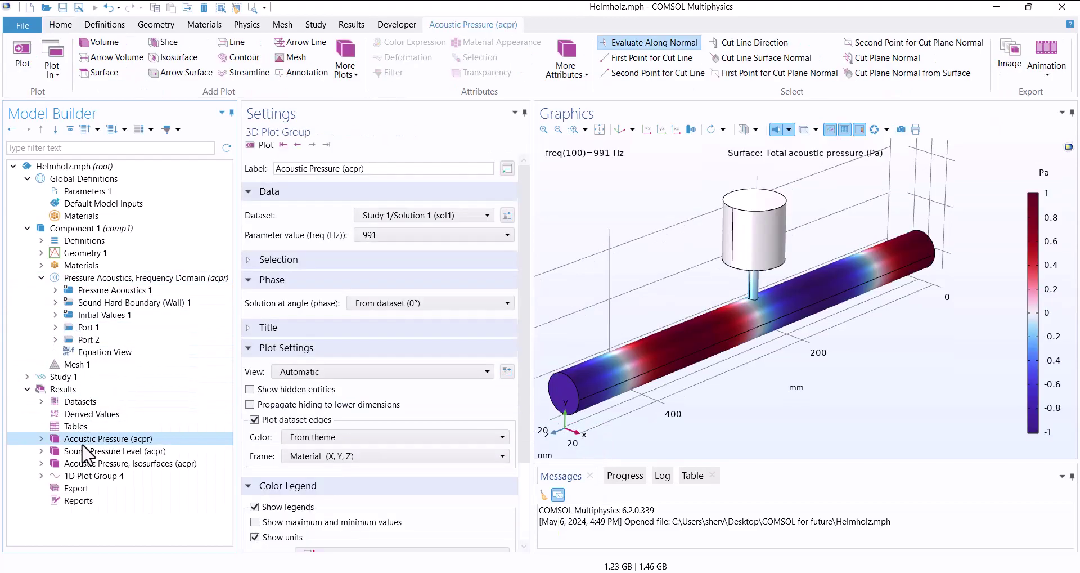
click(85, 451)
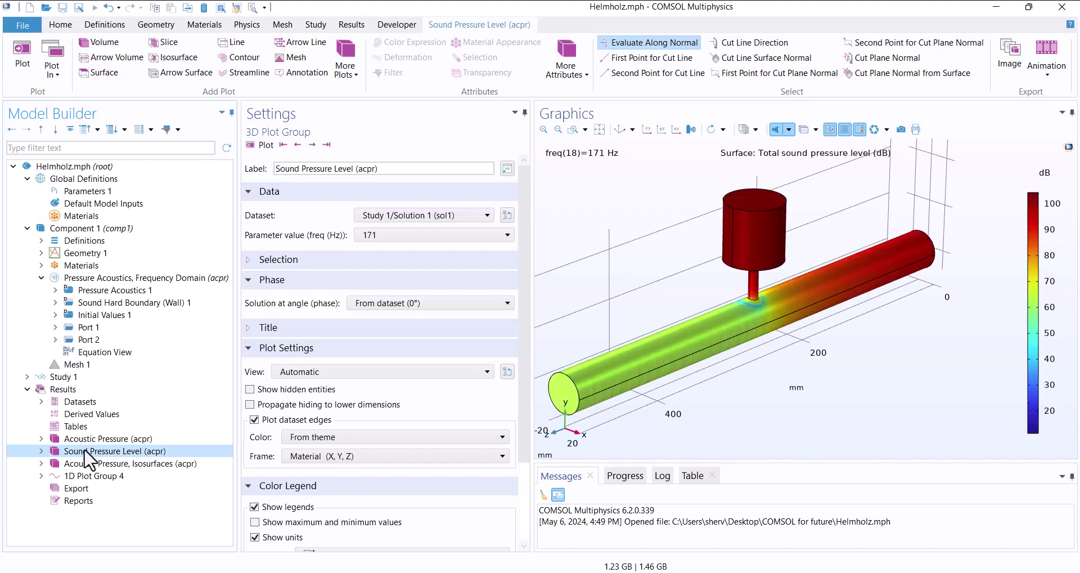
click(89, 463)
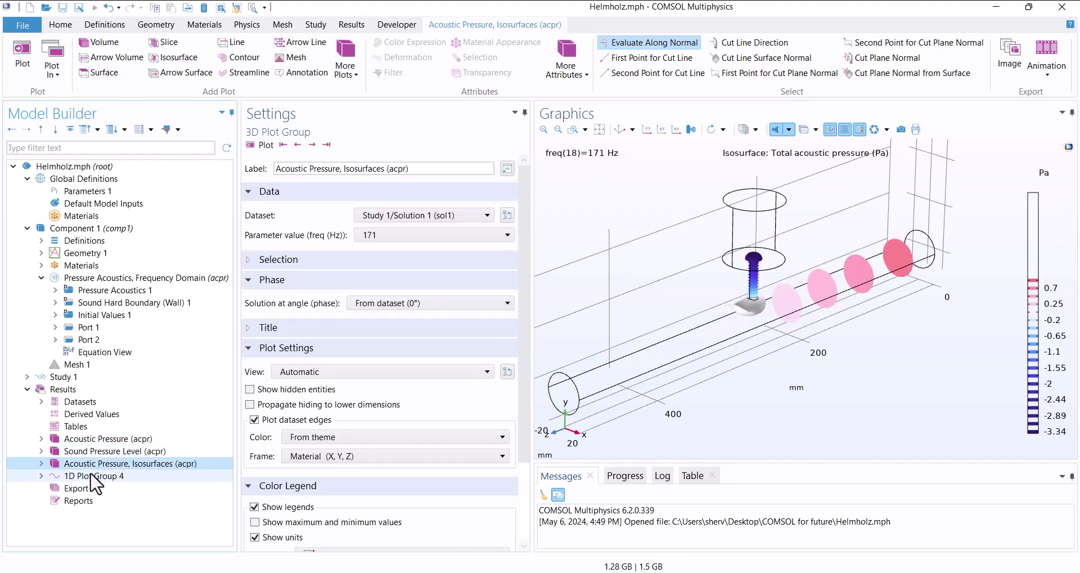
click(91, 475)
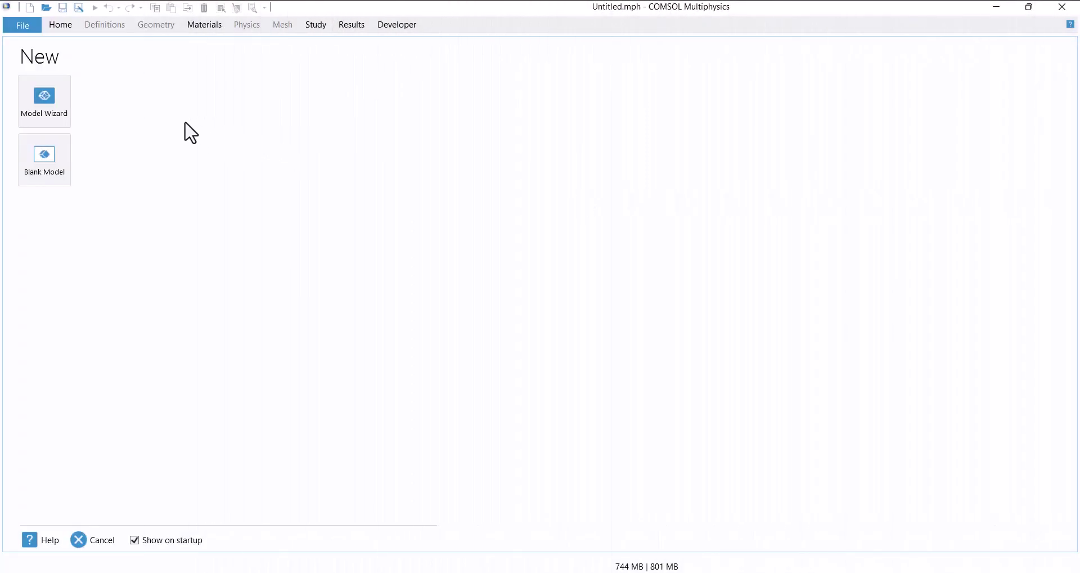
- In the Model Wizard, choose 3D, add Pressure Acoustics, Frequency Domain, and pick a Frequency Domain study
click(57, 109)
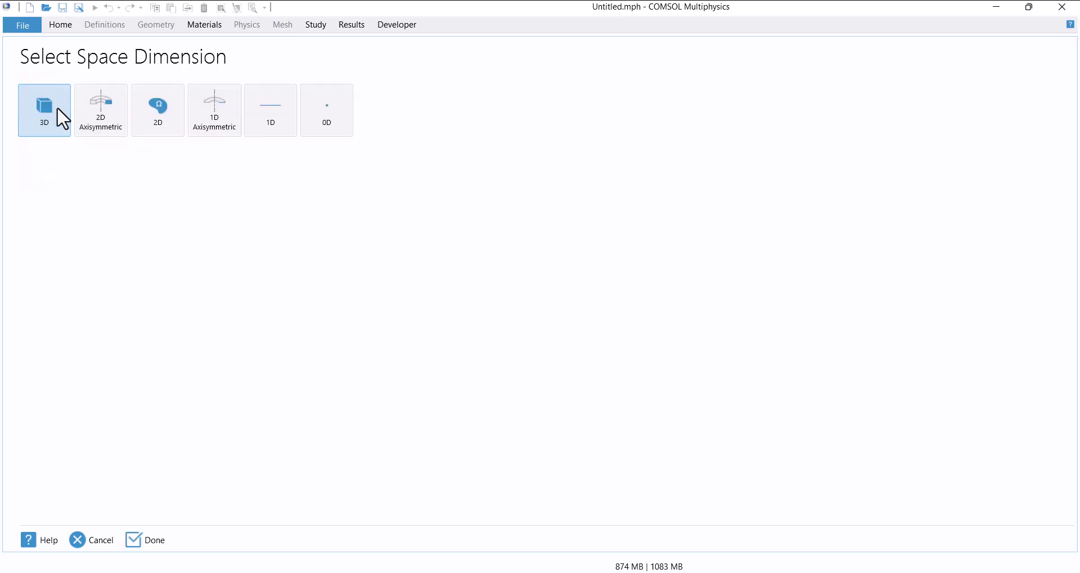
click(57, 108)
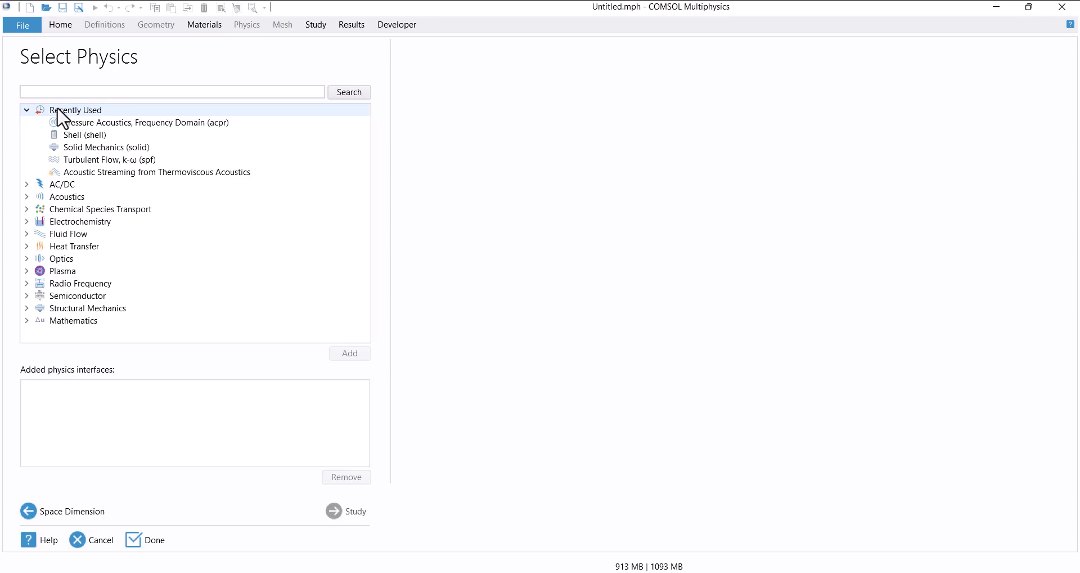
click(27, 197)
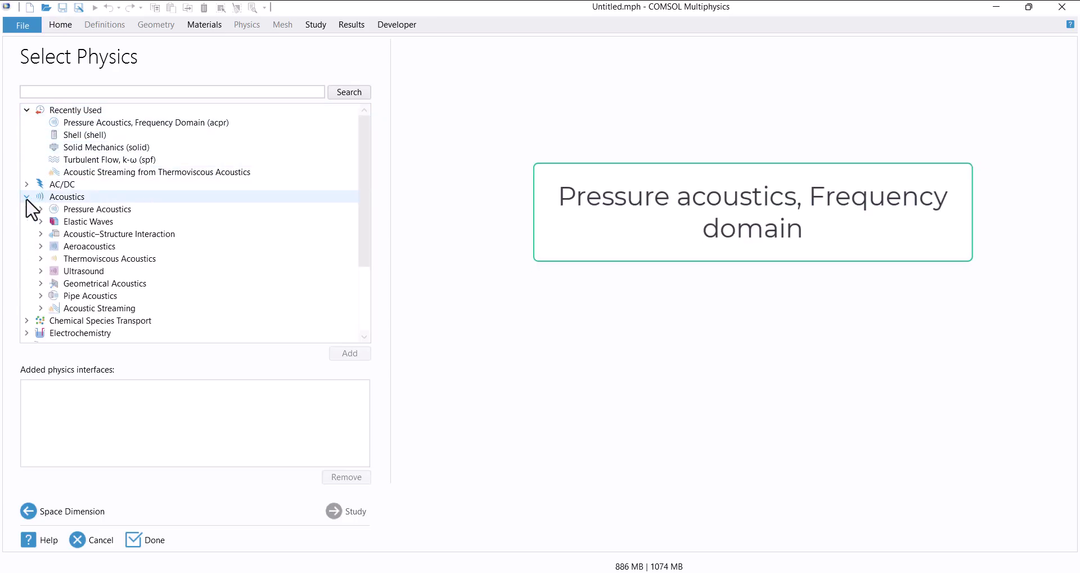
click(38, 210)
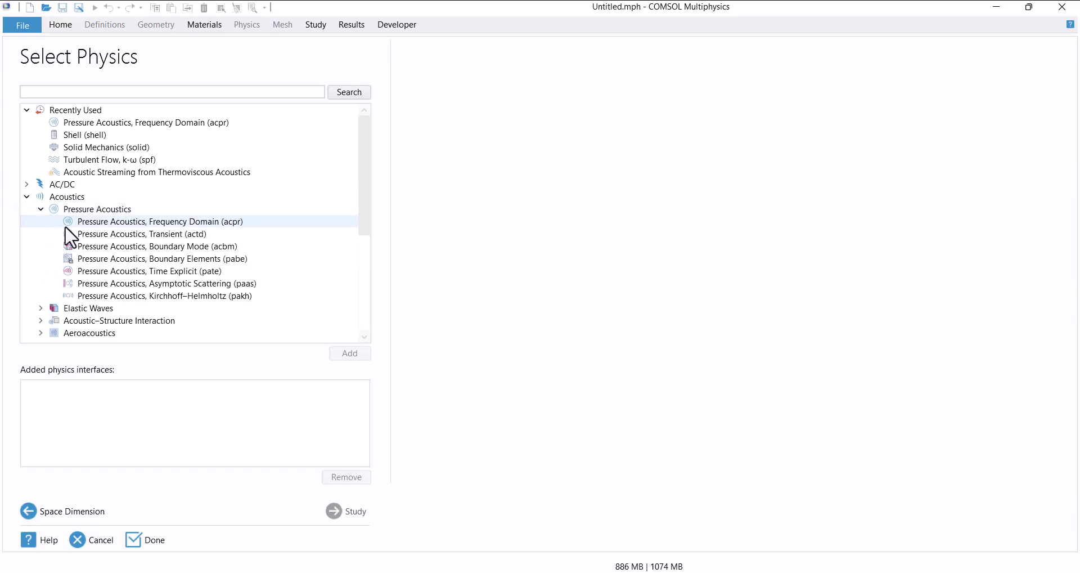
click(106, 221)
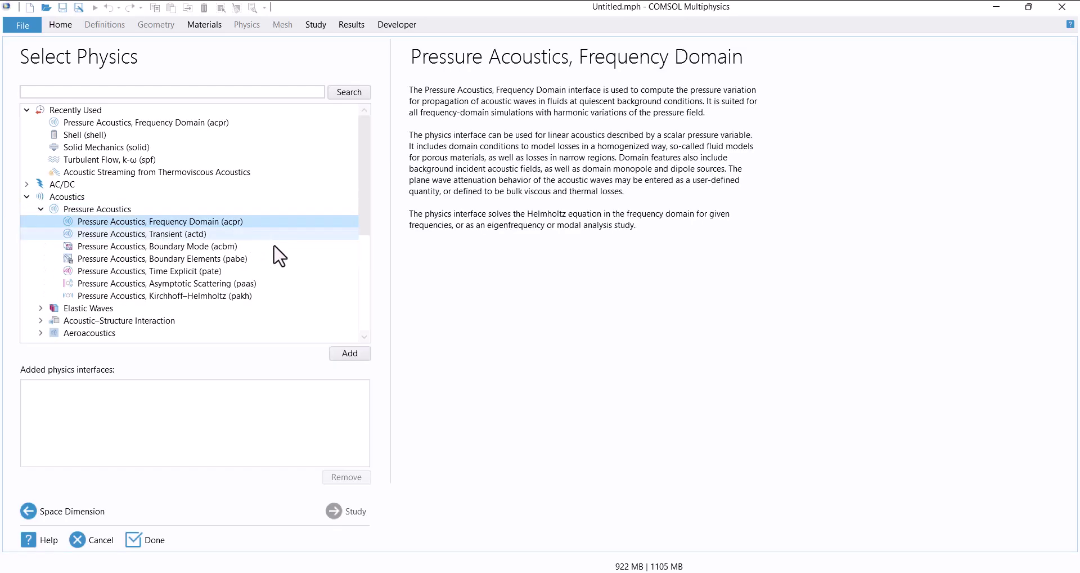
click(341, 355)
click(353, 512)
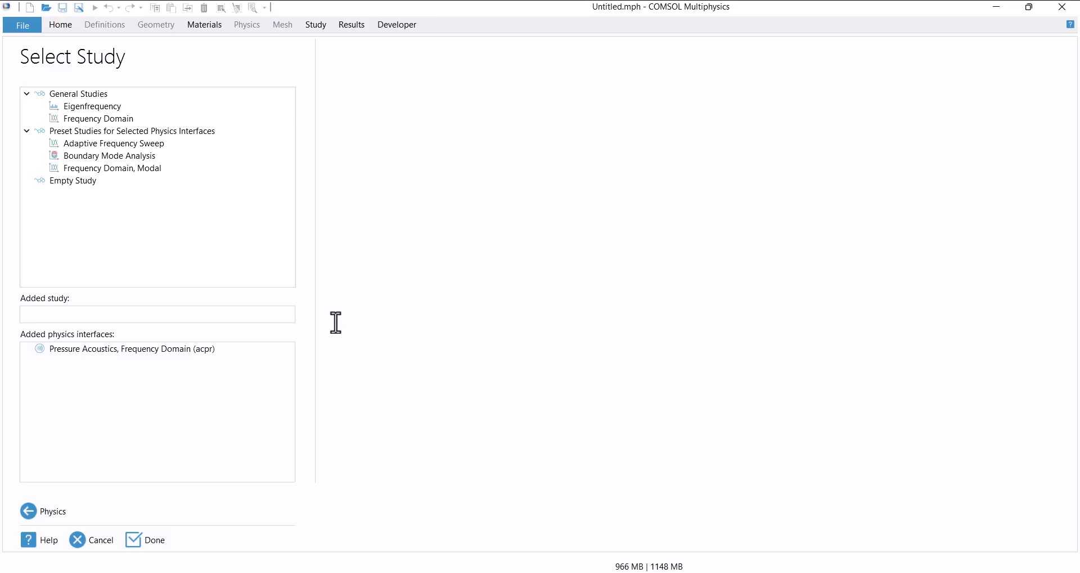
click(135, 120)
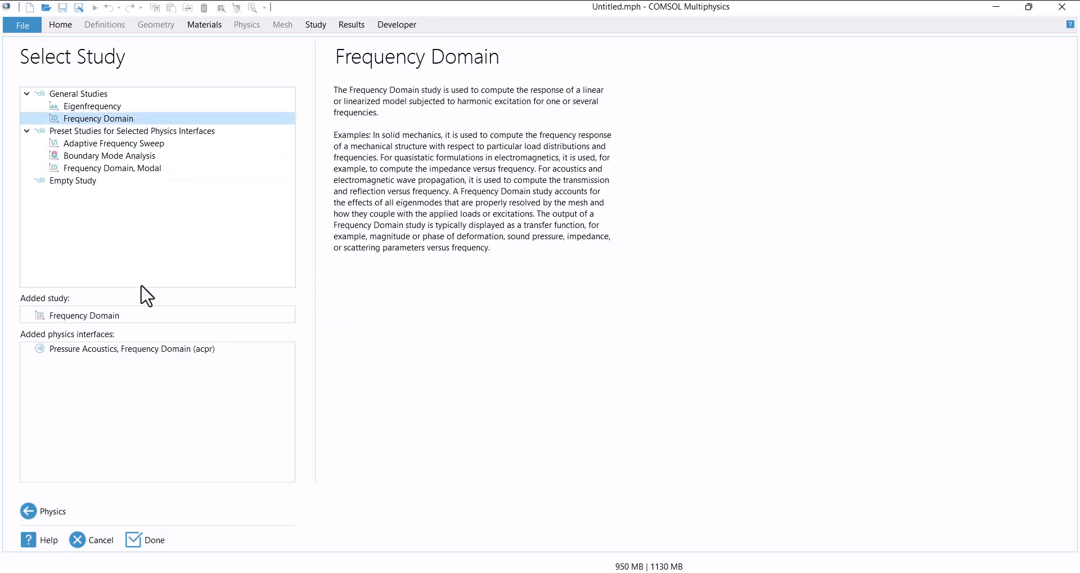
- Finish the wizard, set the Geometry 1 length unit to mm, and check the resonator sketch
click(154, 548)
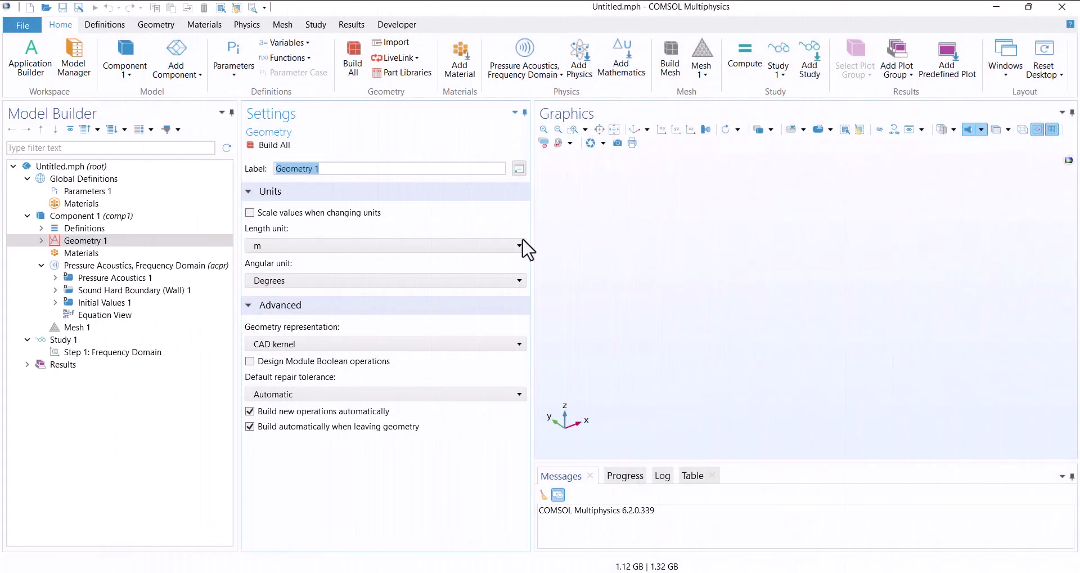
click(519, 246)
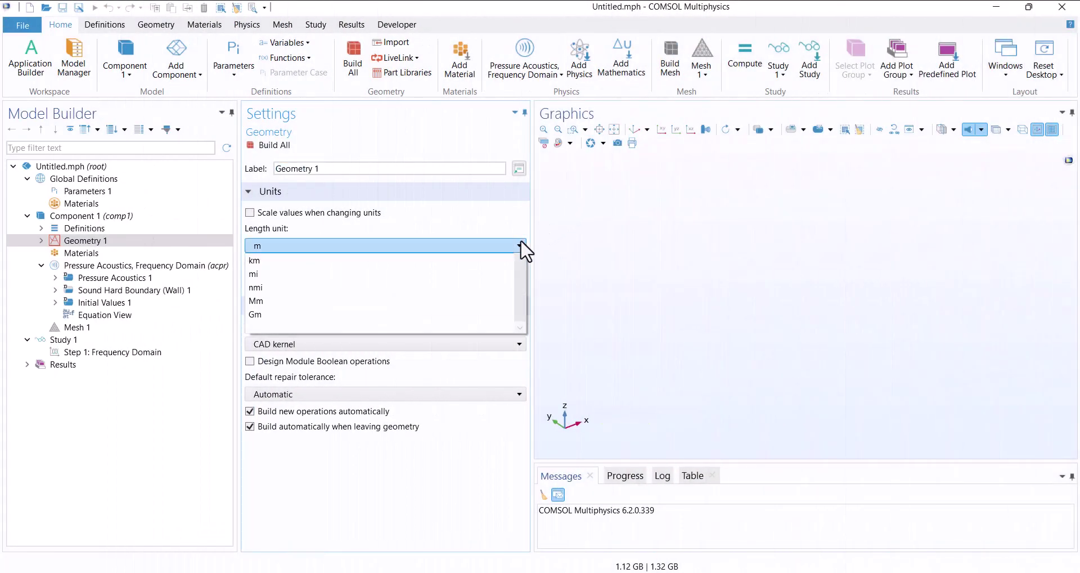
click(355, 288)
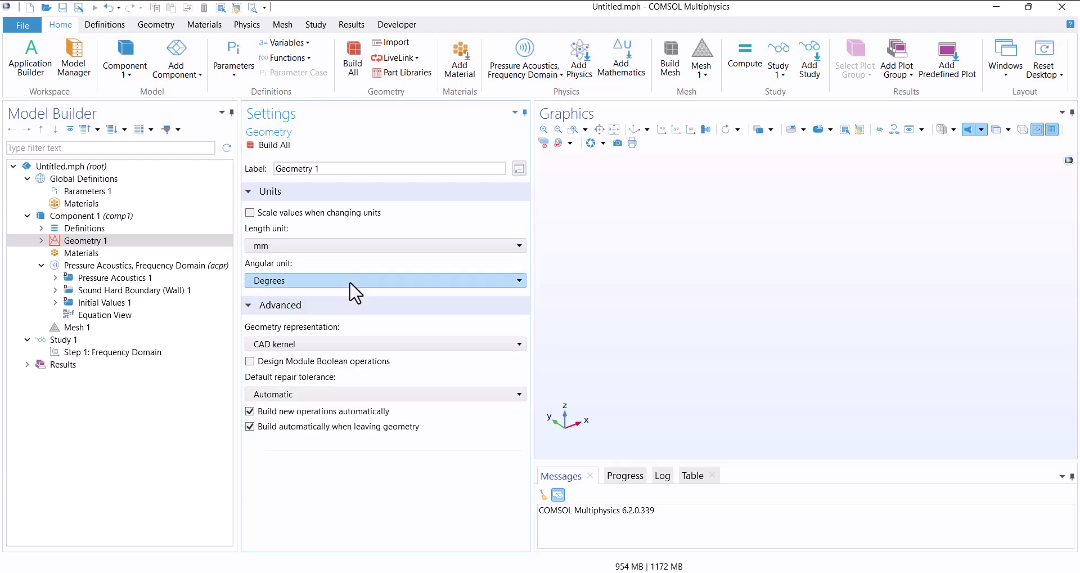
click(41, 240)
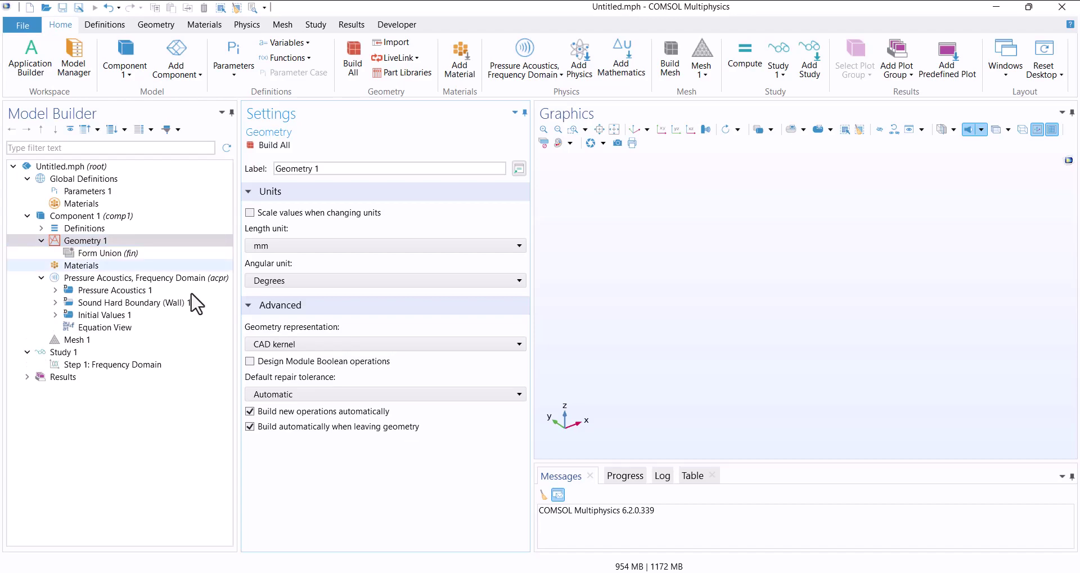
key(alt+Tab)
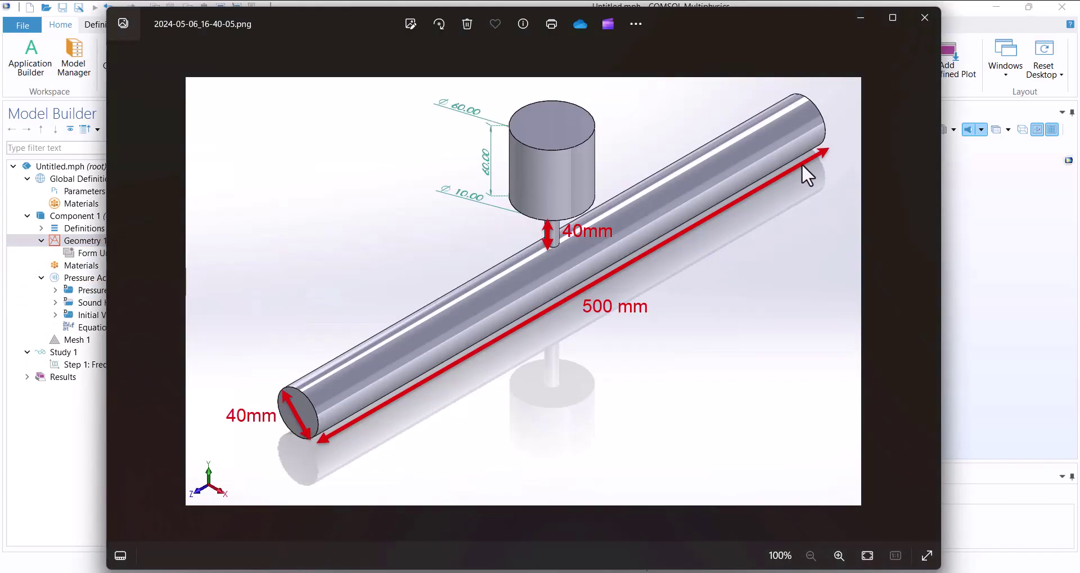
key(alt+Tab)
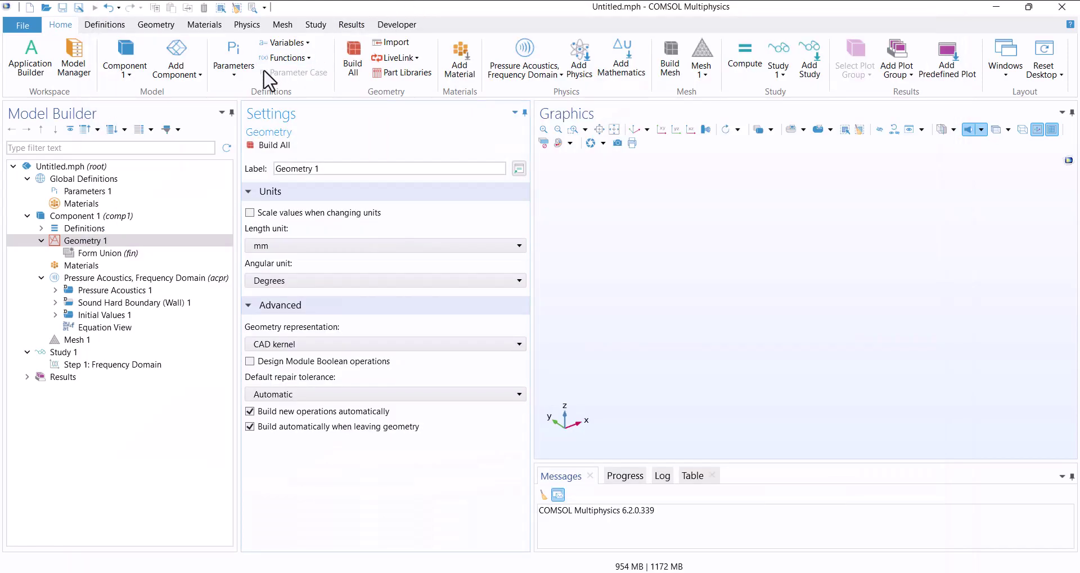
- Add and build a cylinder of radius 40/2 mm and height 500 mm along the x-axis
click(156, 25)
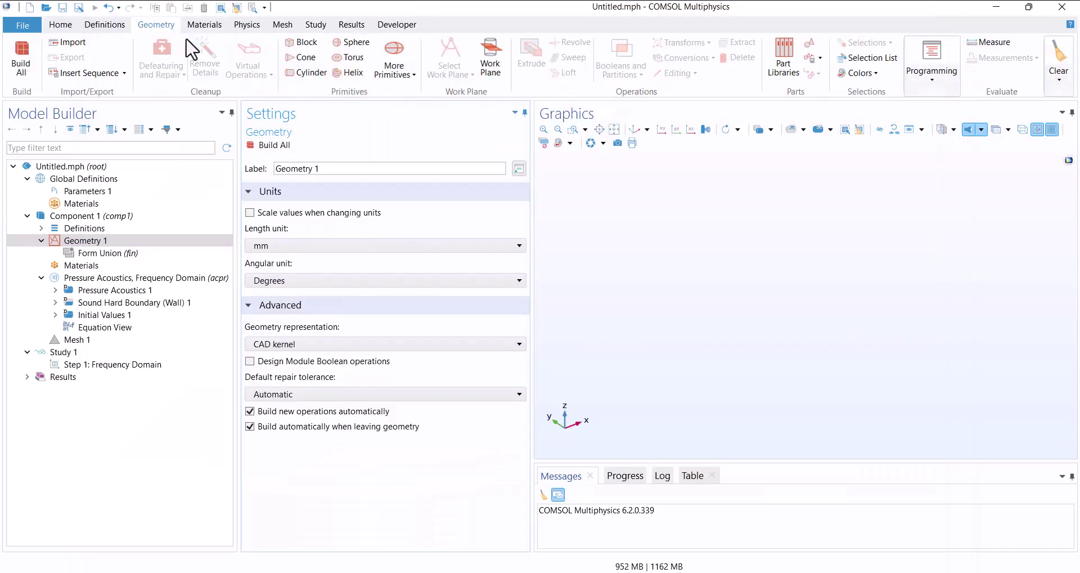
click(304, 72)
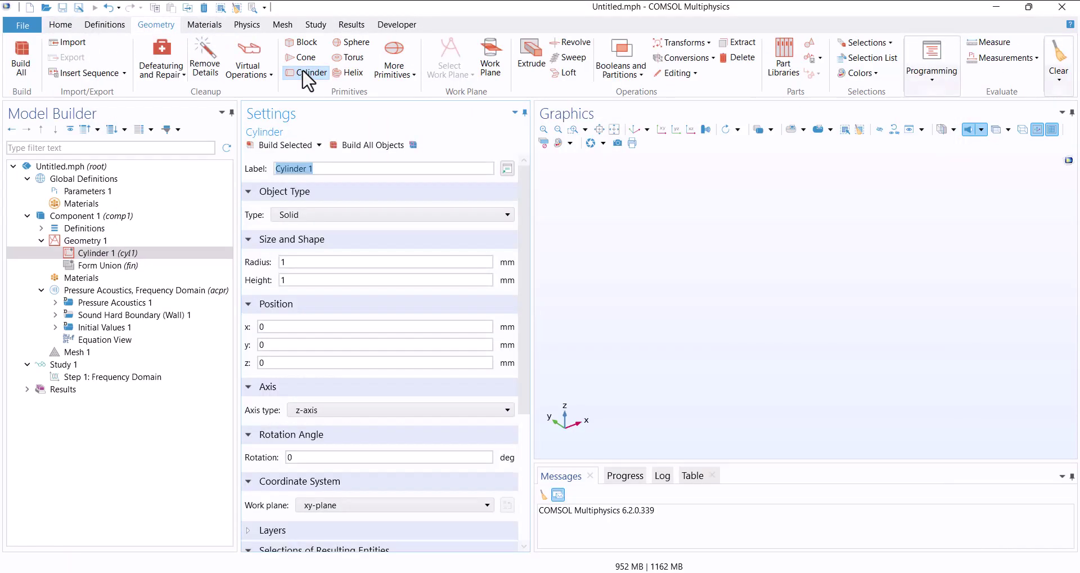
double_click(308, 262)
text(40/2)
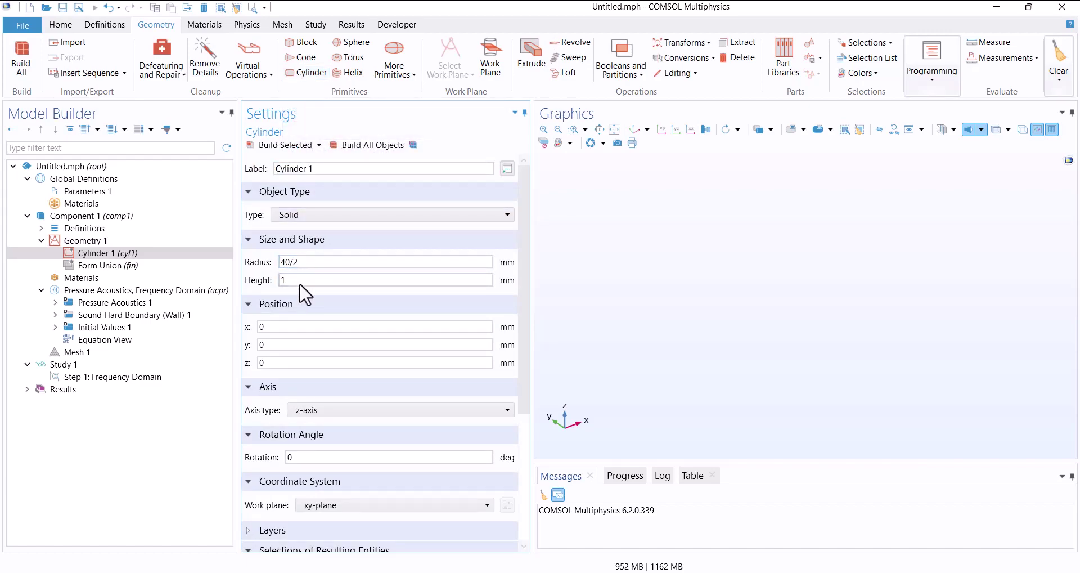
double_click(300, 280)
text(500)
click(313, 410)
click(364, 145)
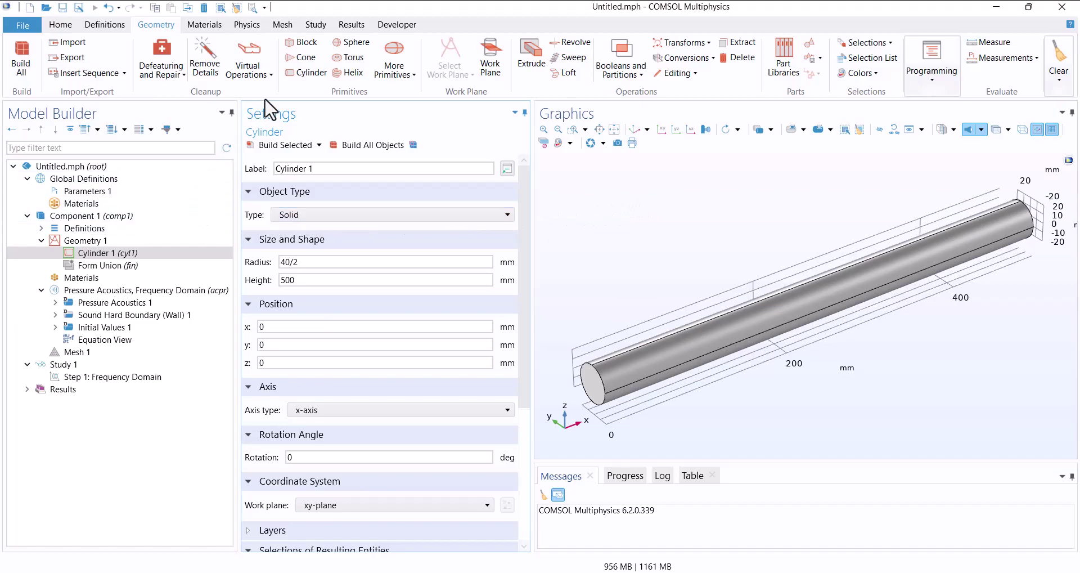
- Add and build a second cylinder of radius 10/2 and height 40 at x 250
click(307, 73)
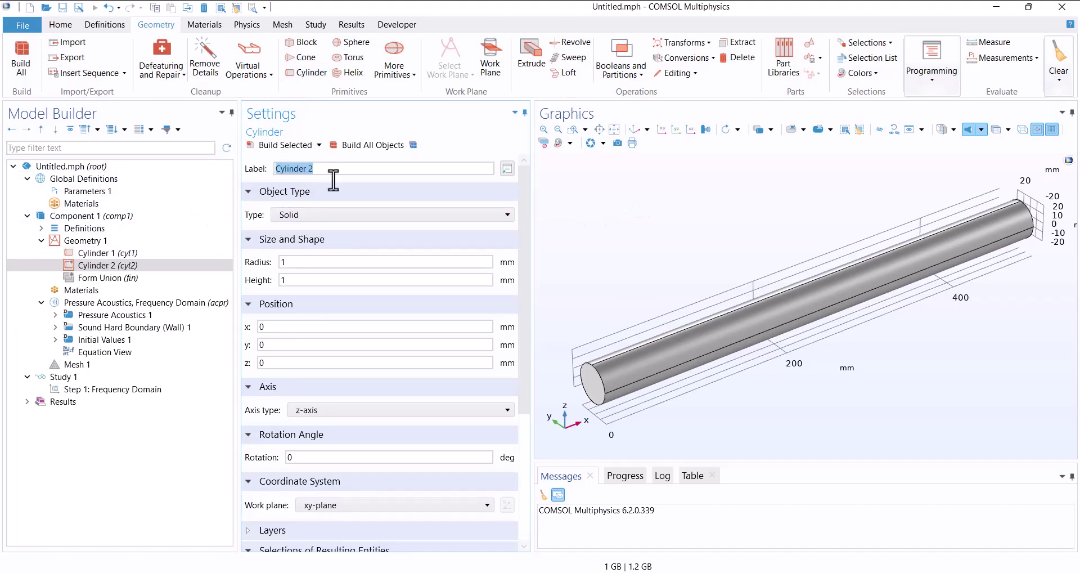
click(283, 311)
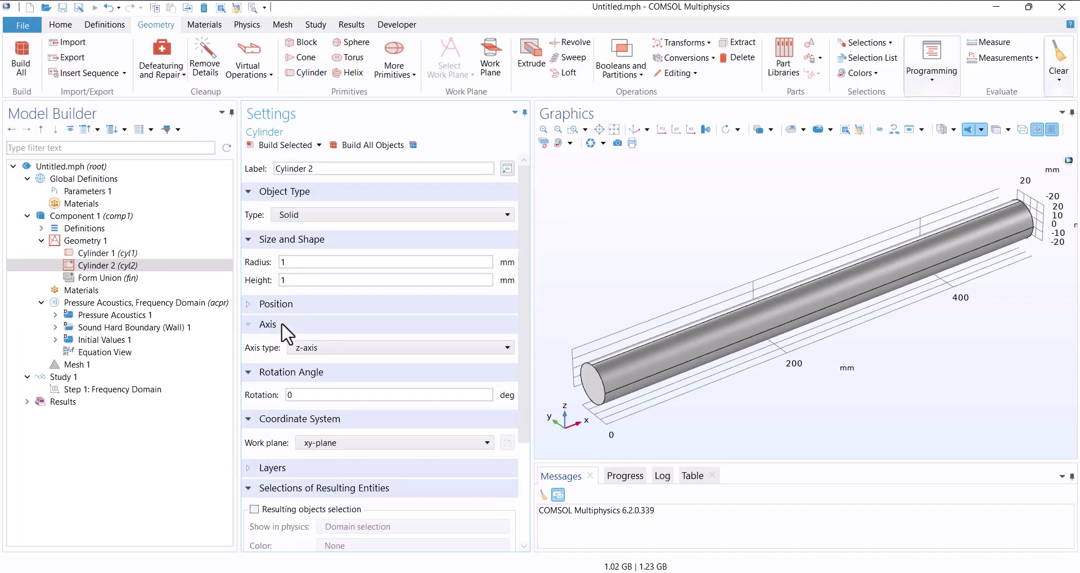
click(284, 310)
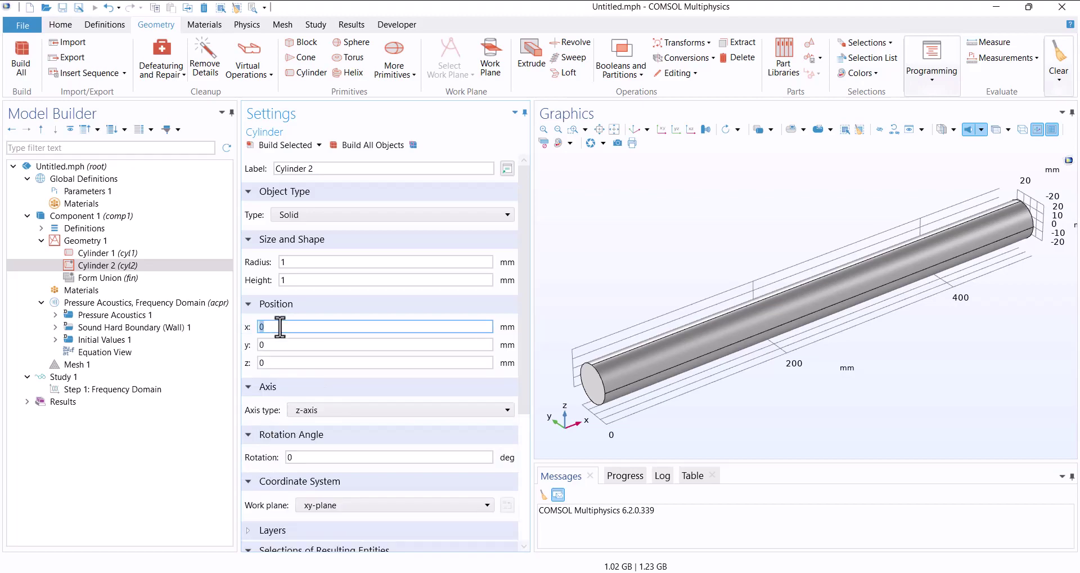
text(250)
click(276, 343)
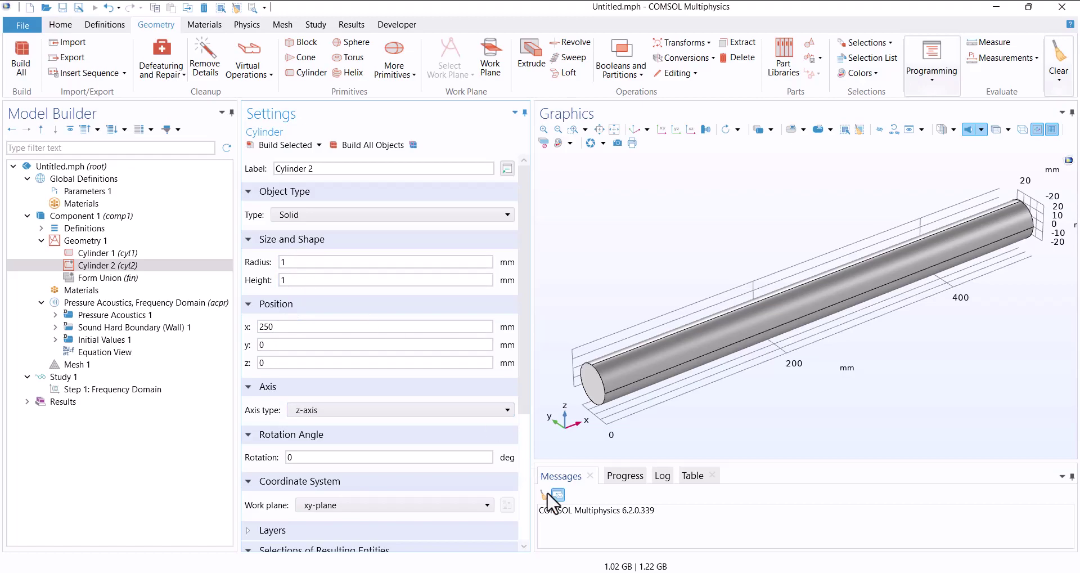
click(748, 540)
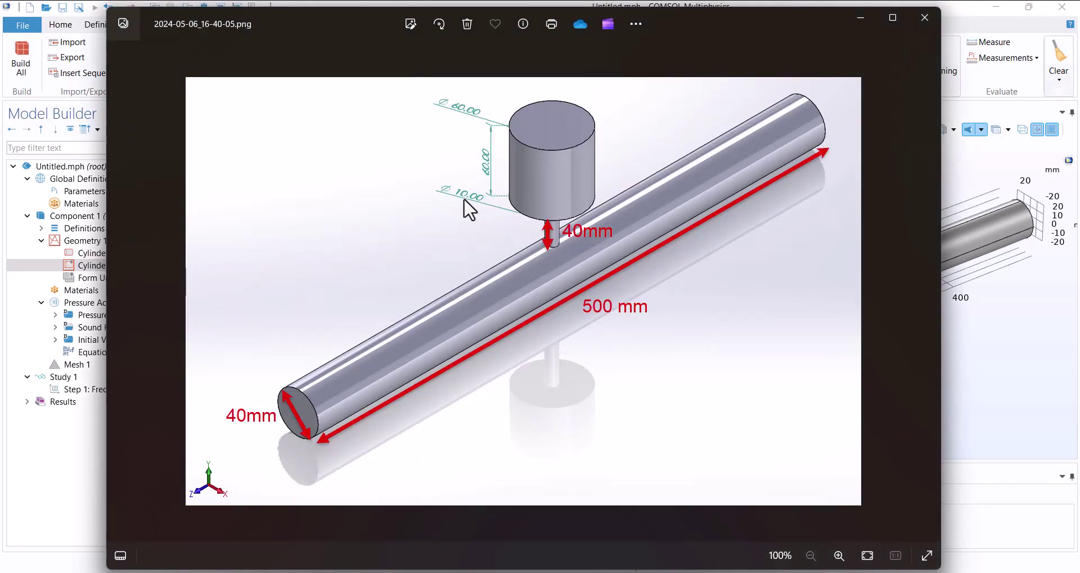
click(861, 22)
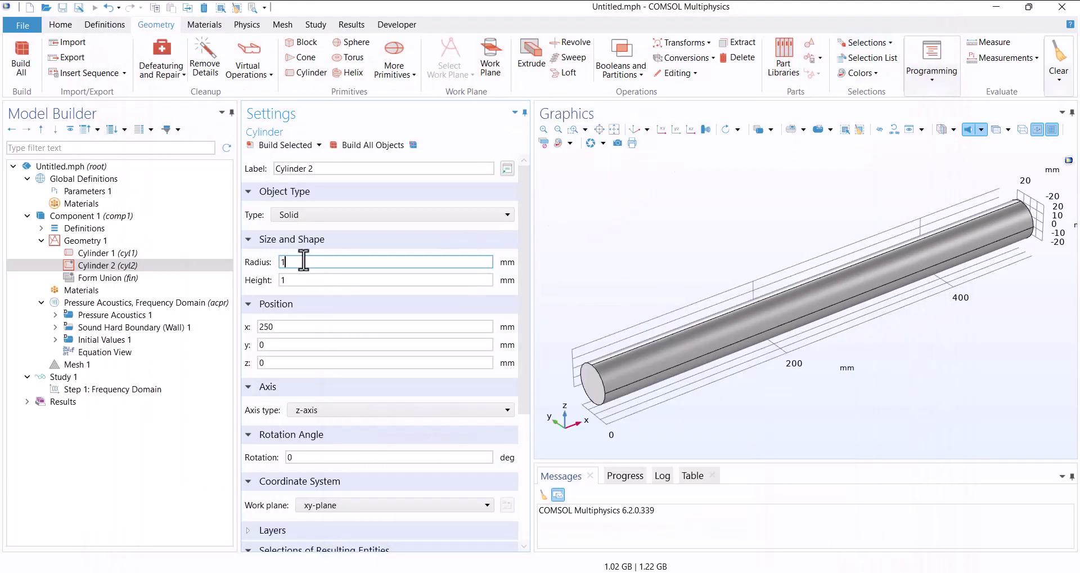
text(2)
click(298, 277)
text(4)
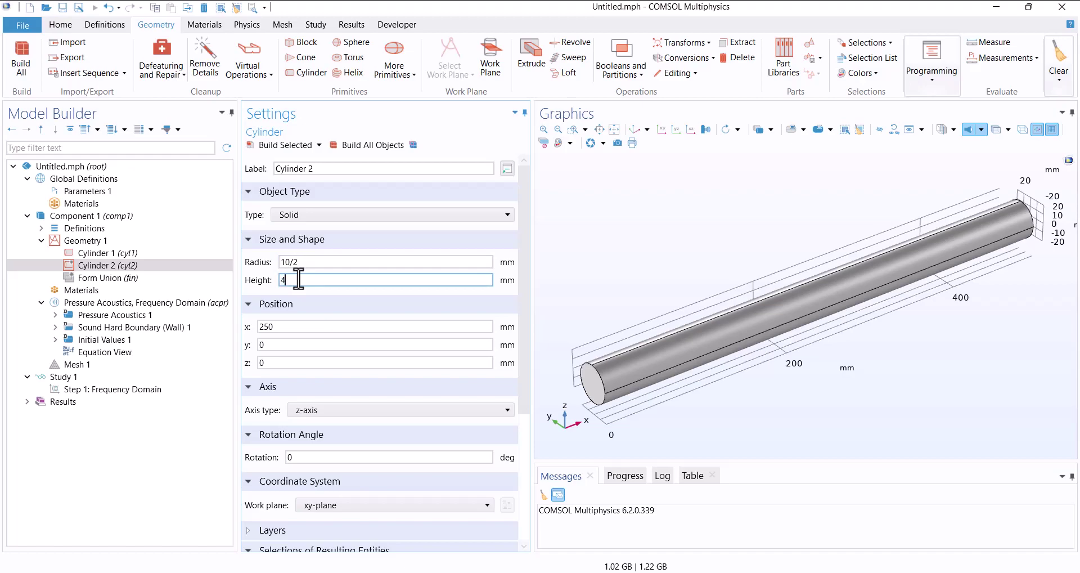
text(0)
click(356, 148)
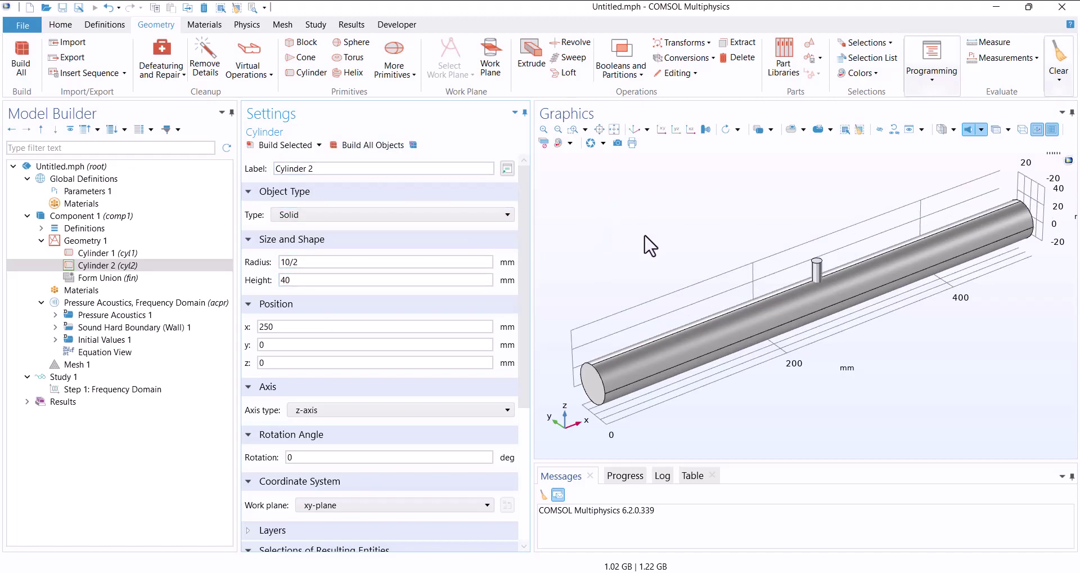
- Turn on transparency and set the neck's z position to 40/2, rebuilding it
click(995, 132)
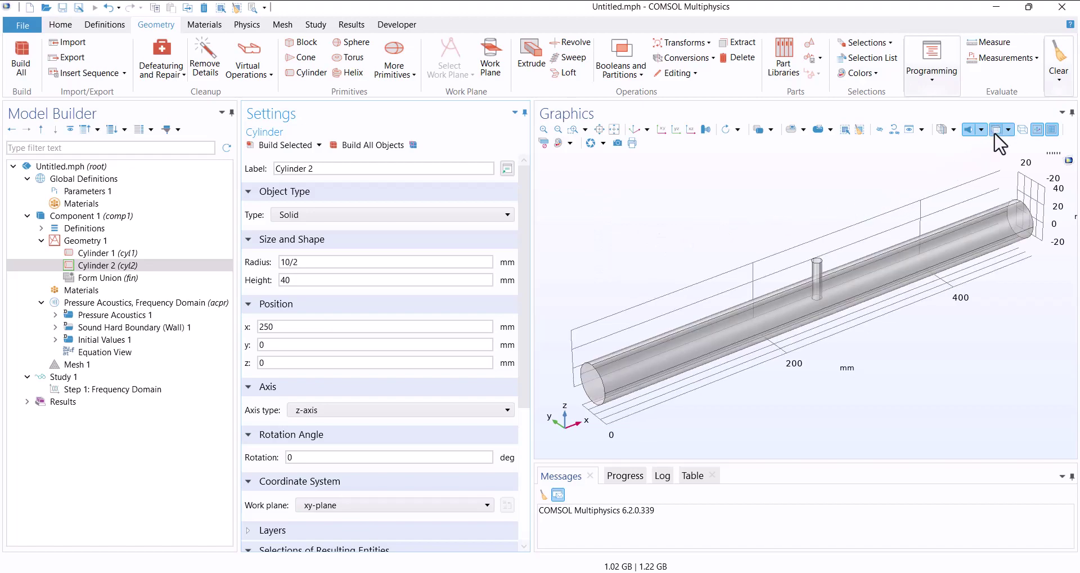
drag(866, 383, 838, 331)
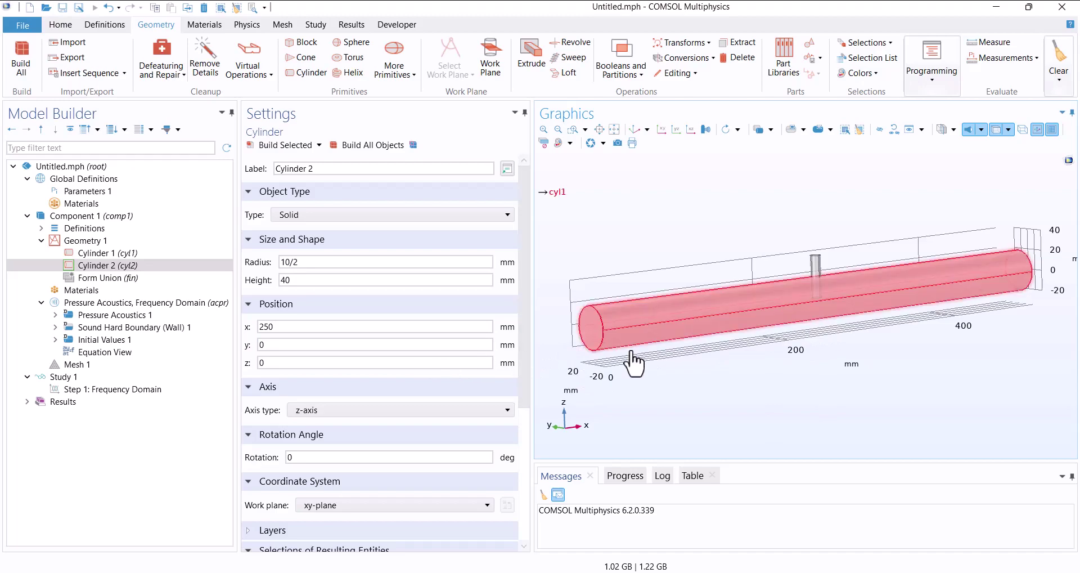
click(305, 363)
text(40)
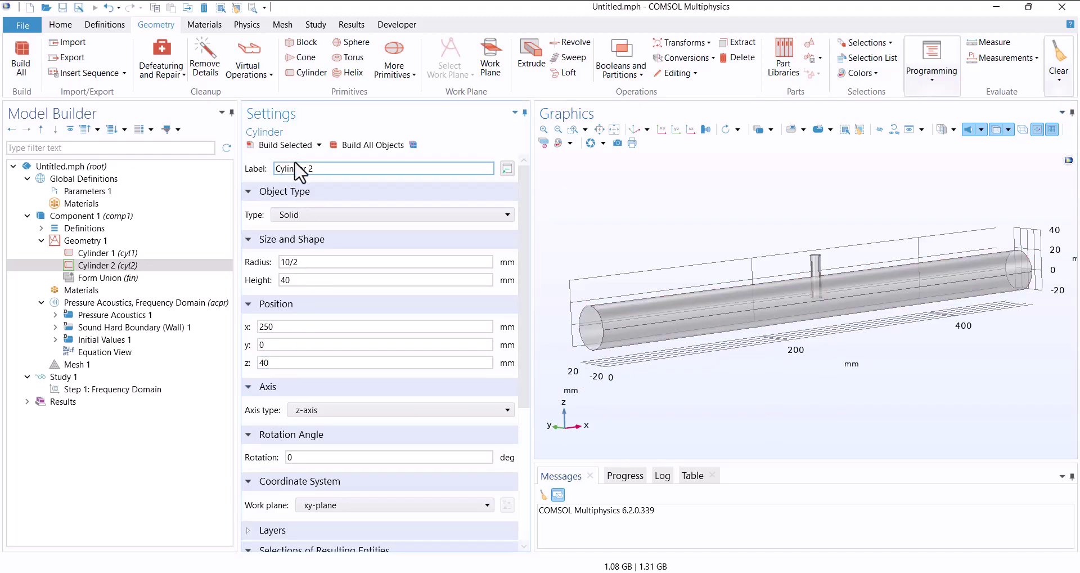
click(276, 145)
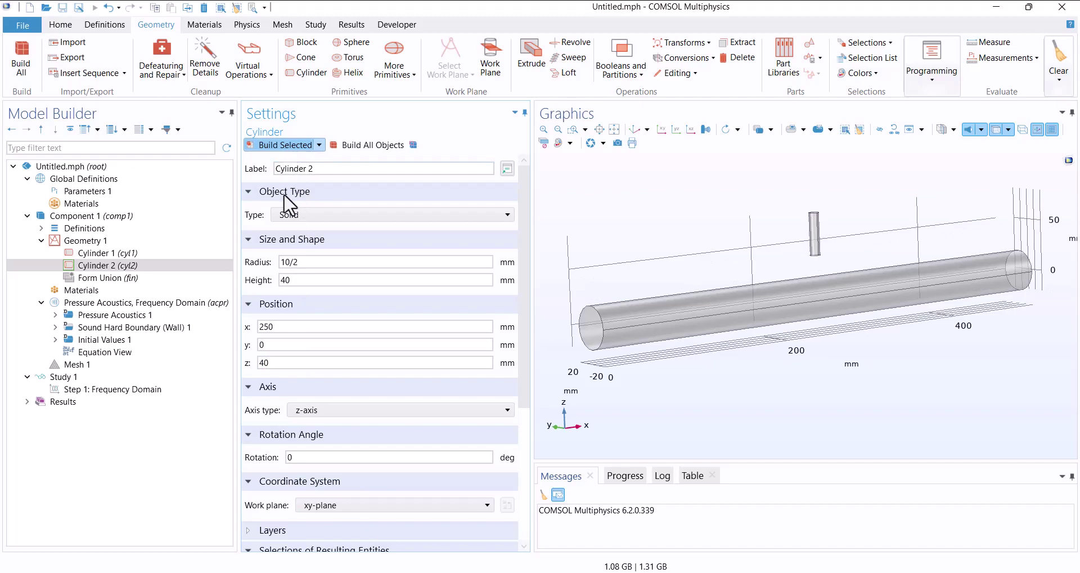
click(289, 365)
text(/2)
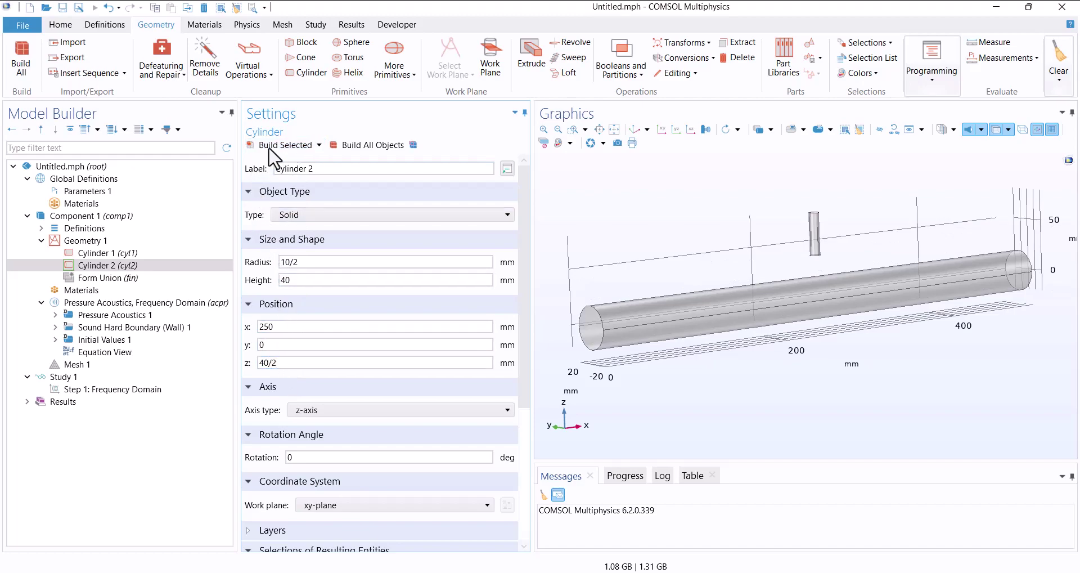
click(274, 145)
- Zoom and rotate the view onto the junction of the neck and pipe
scroll(788, 276, up, 3)
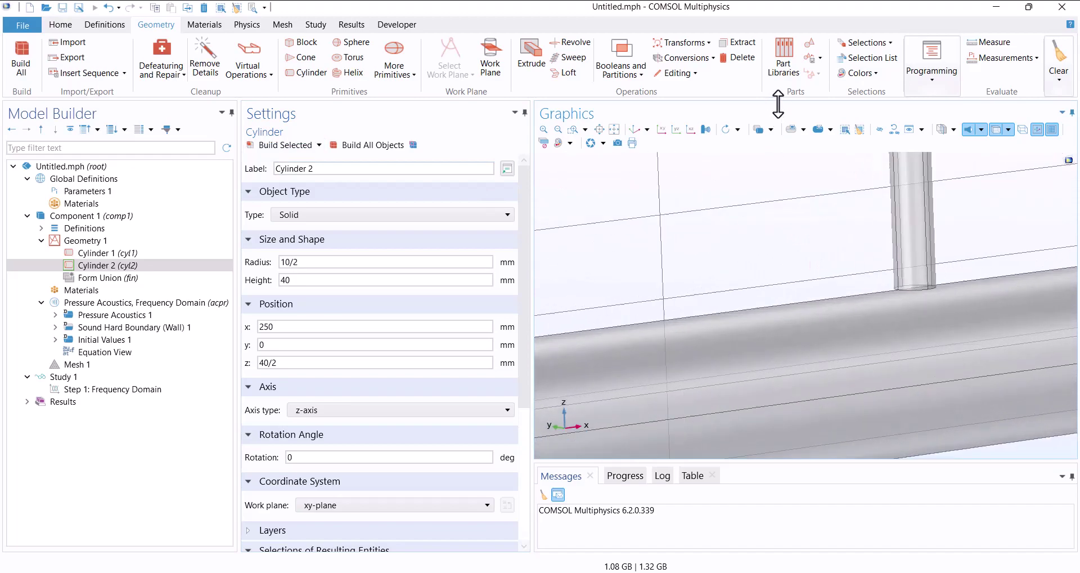
scroll(791, 180, up, 2)
middle_drag(808, 203, 759, 234)
mouse_move(759, 234)
right_down()
mouse_move(755, 250)
mouse_move(775, 255)
right_up()
drag(774, 255, 784, 264)
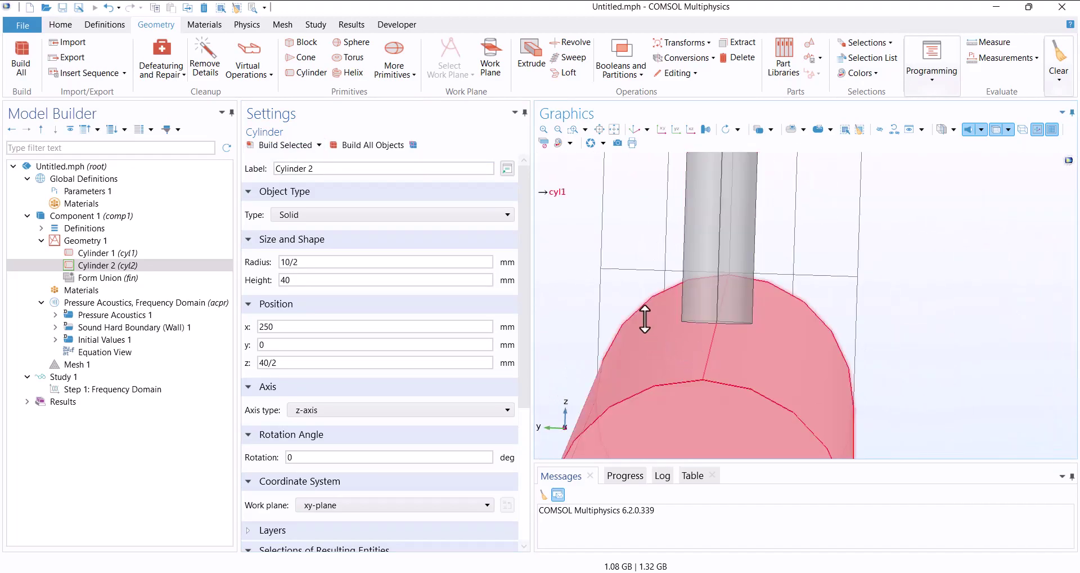
right_drag(644, 305, 638, 259)
drag(634, 259, 723, 321)
text(-2)
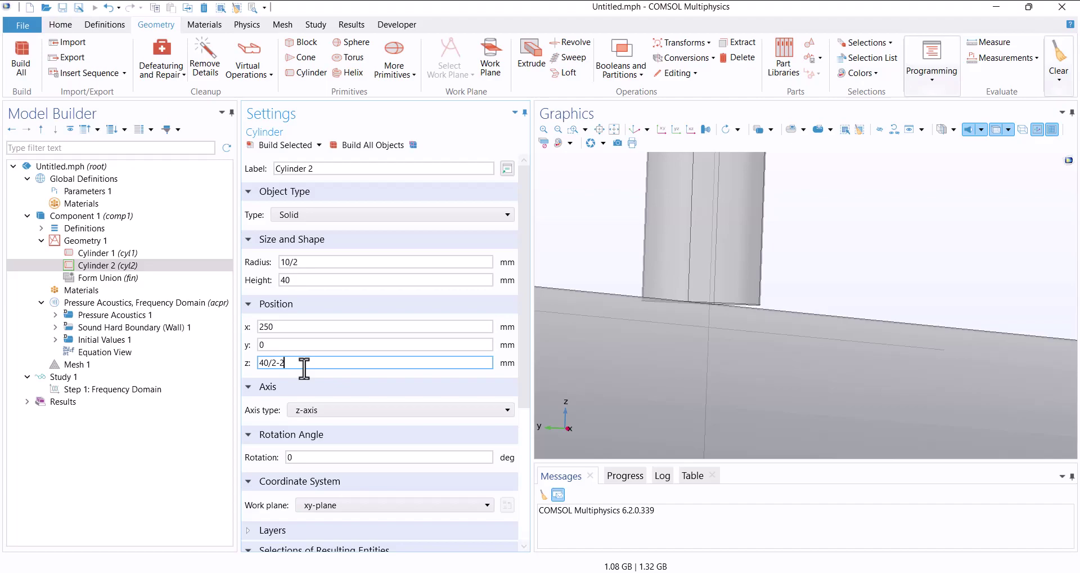
- Set the neck to z 40/2-2 with height 40+2 and rebuild it
click(319, 280)
text(+2)
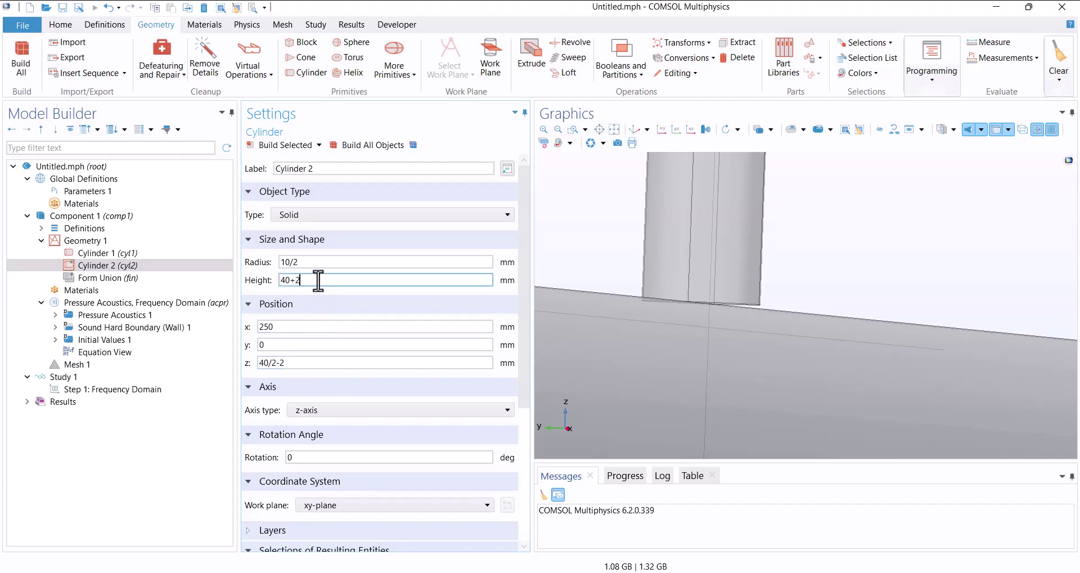
click(372, 145)
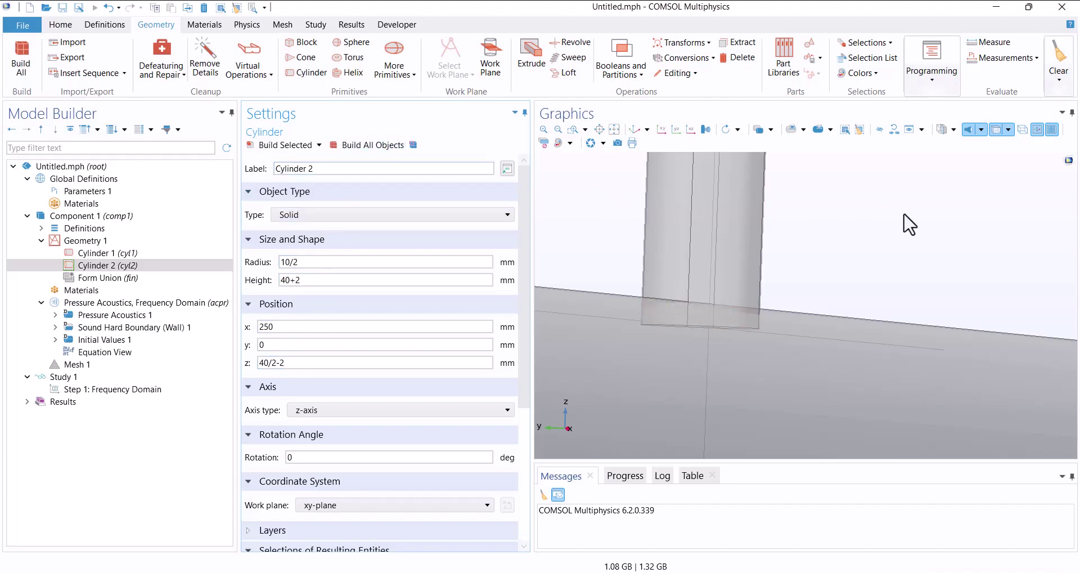
mouse_move(904, 214)
mouse_down()
mouse_move(887, 215)
mouse_move(897, 234)
mouse_move(887, 226)
mouse_up()
scroll(569, 277, down, 5)
scroll(717, 407, down, 2)
right_drag(717, 406, 733, 458)
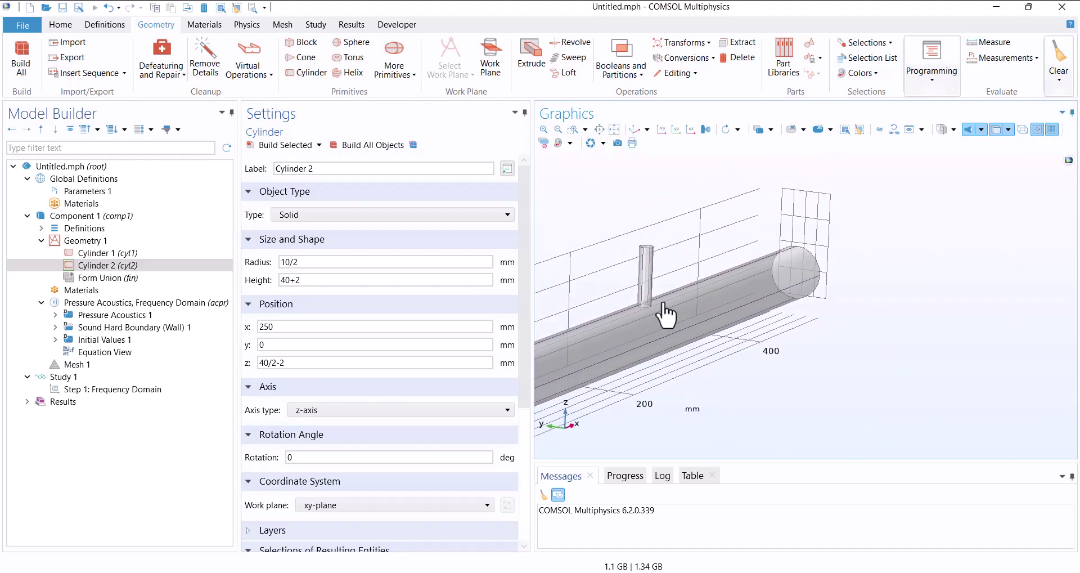
click(635, 129)
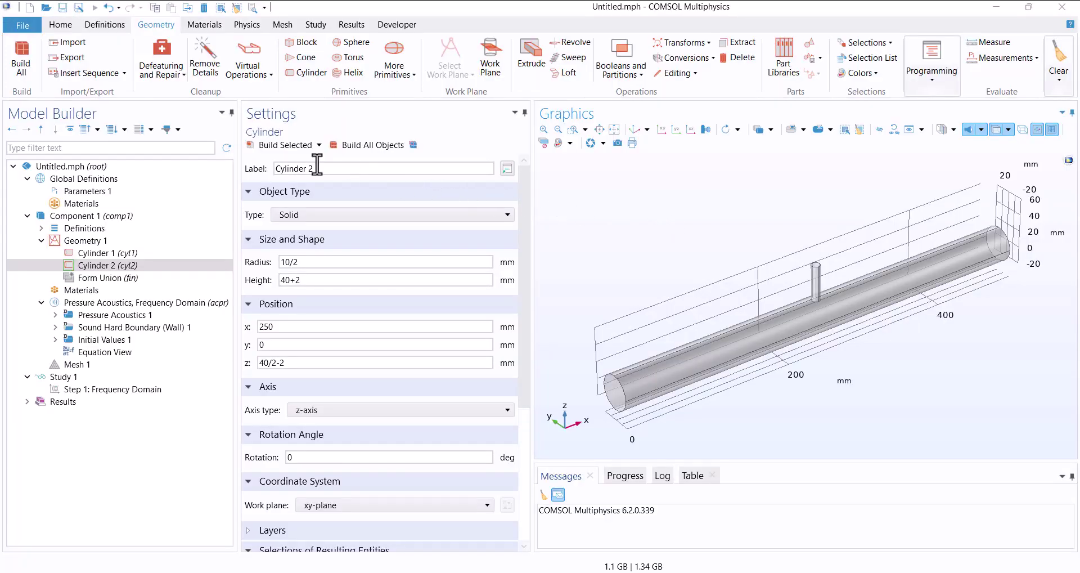
- Union cyl1 and cyl2 with Keep interior boundaries unchecked, and rebuild
click(616, 75)
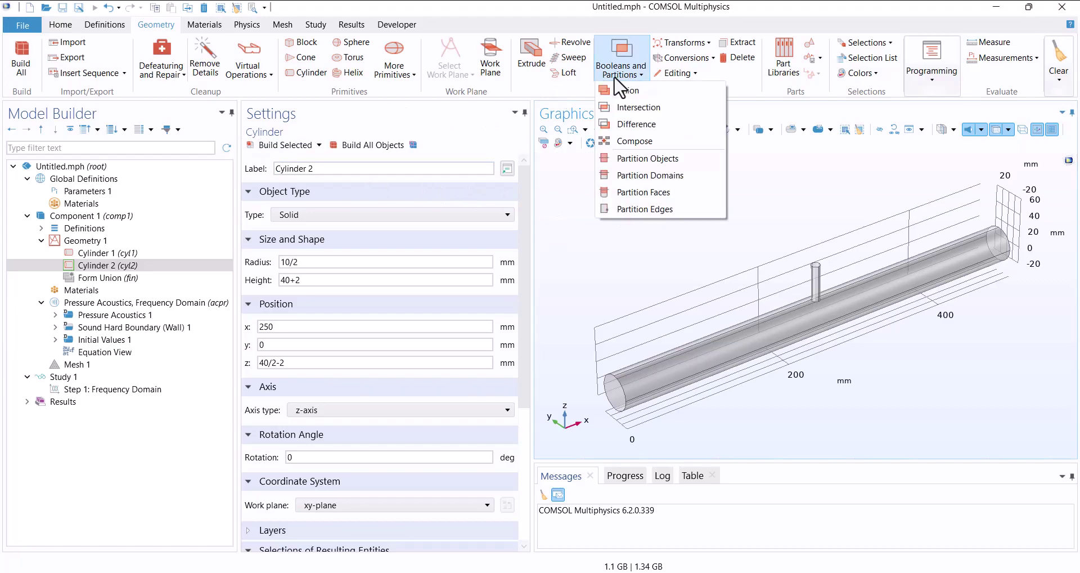
click(619, 92)
scroll(827, 315, up, 5)
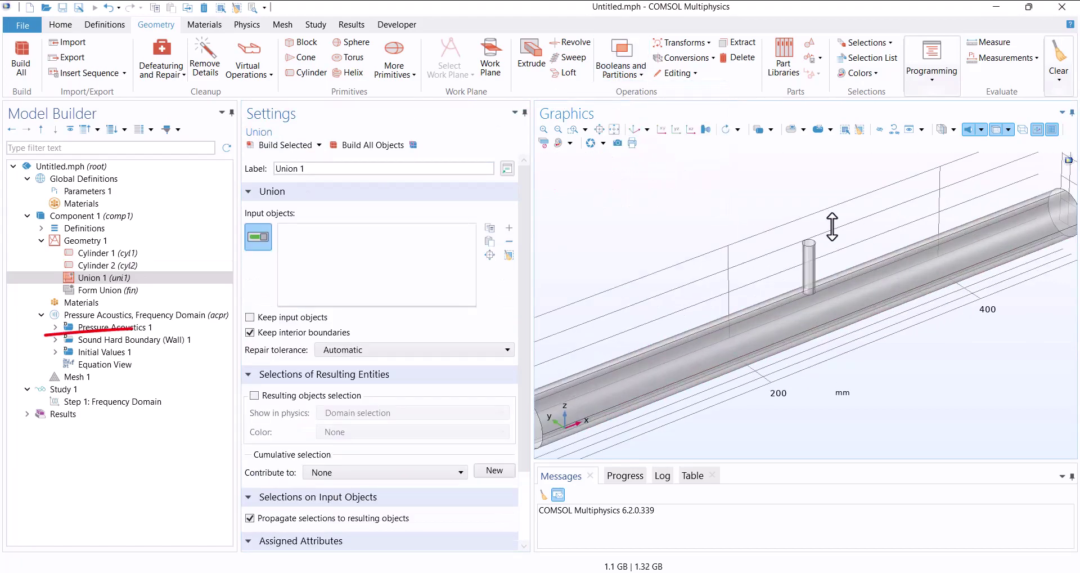
click(764, 187)
click(757, 250)
click(272, 145)
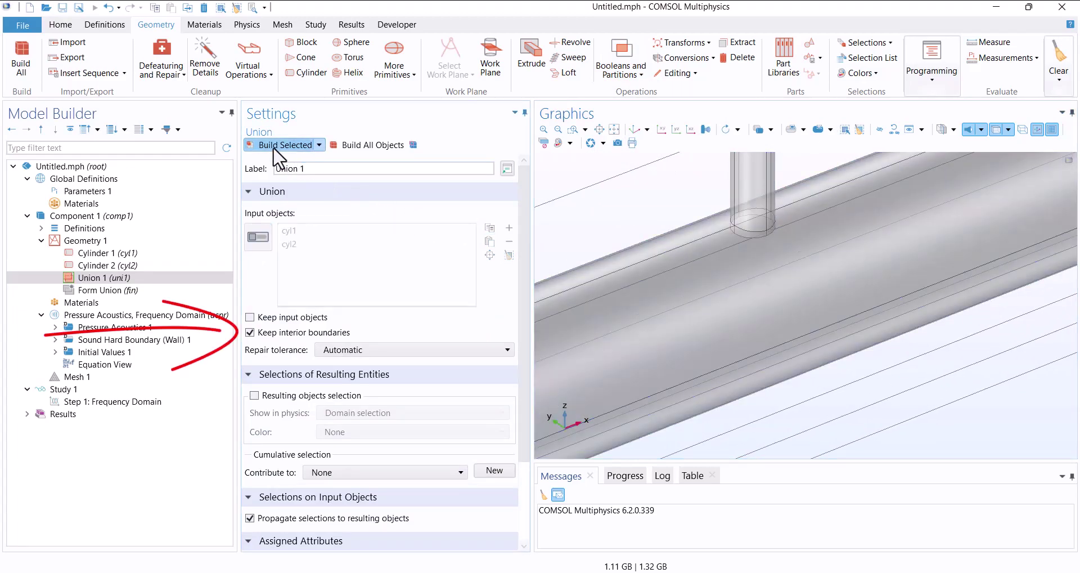
mouse_move(639, 192)
mouse_down()
mouse_move(675, 176)
mouse_move(683, 193)
mouse_up()
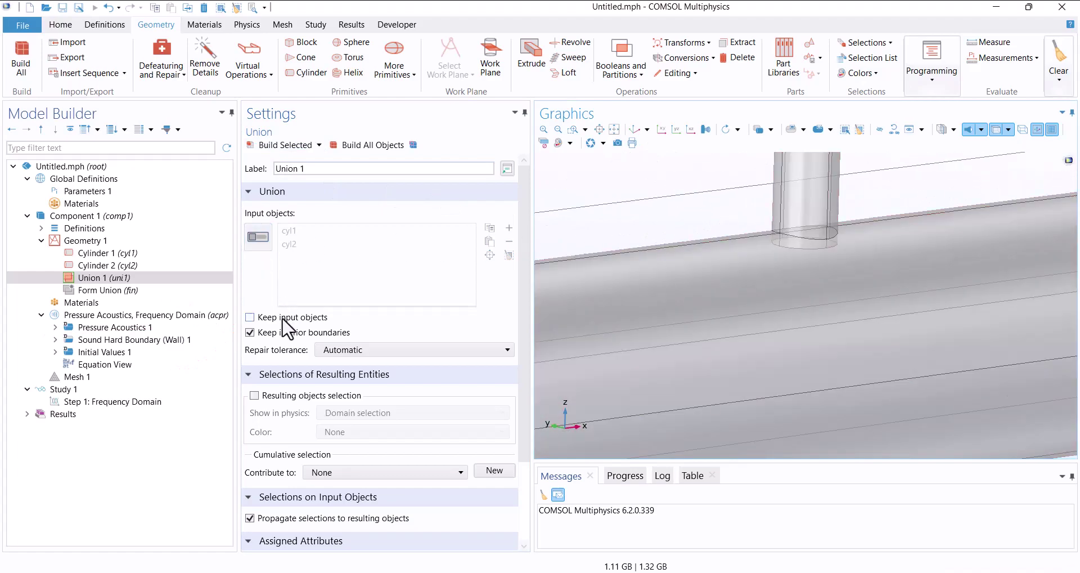
click(284, 332)
click(280, 145)
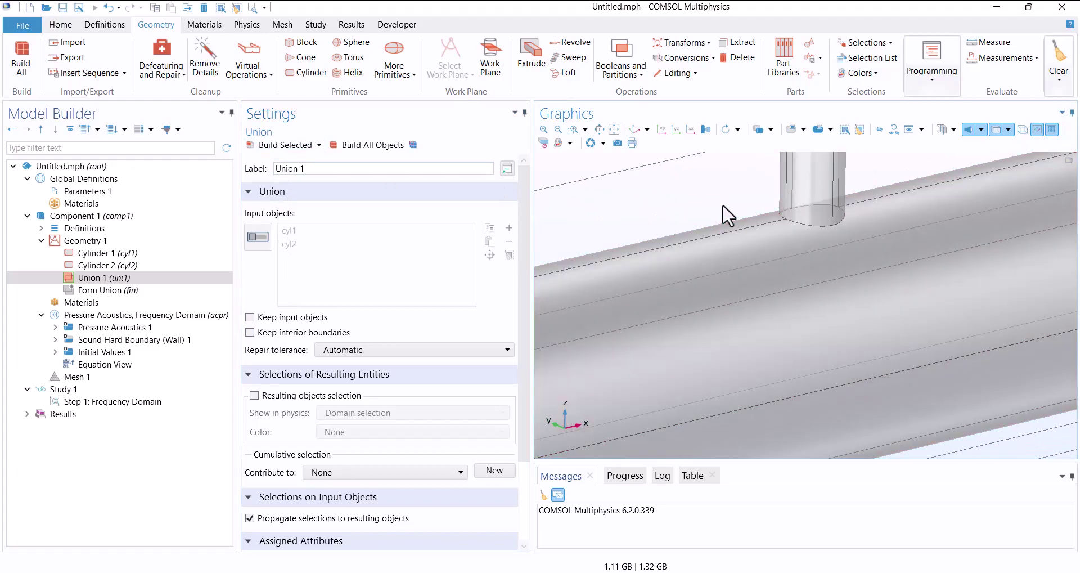
middle_drag(724, 212, 744, 412)
click(633, 130)
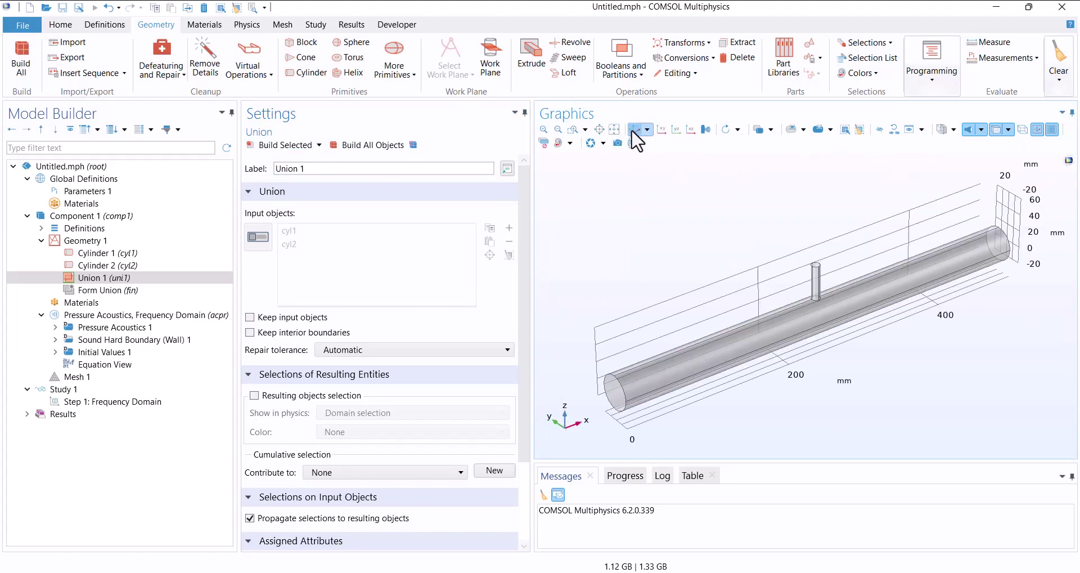
- Add and build a third cylinder with radius 60/2 and height 60
click(310, 73)
double_click(323, 261)
text(60/2)
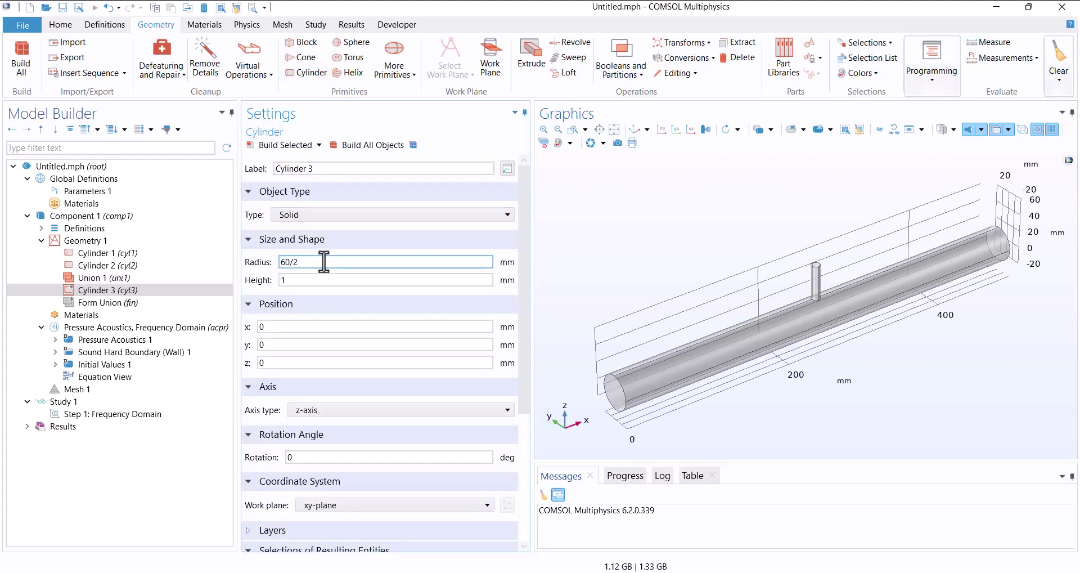
double_click(318, 280)
text(60)
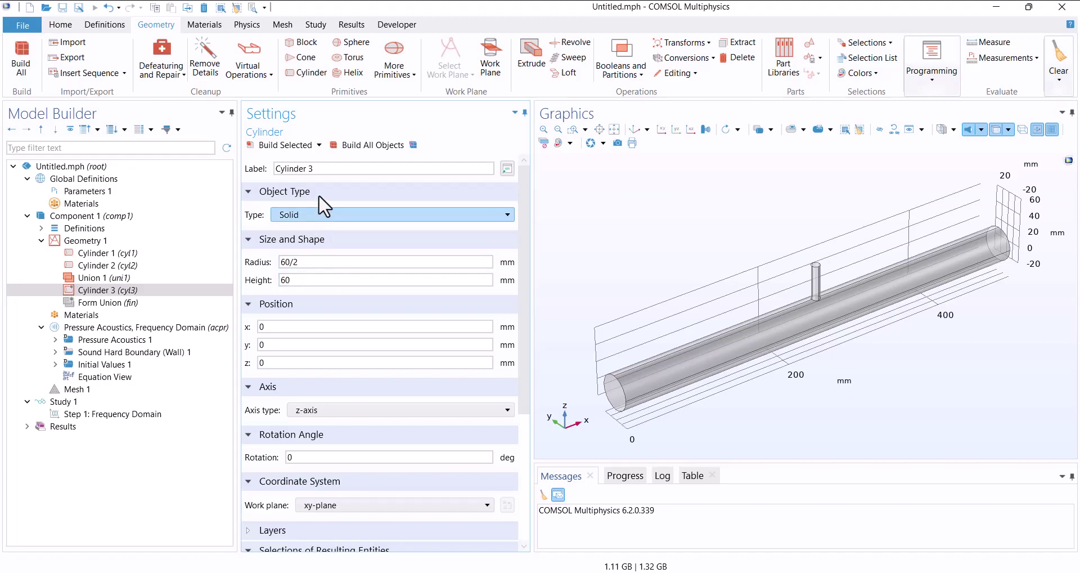
click(358, 145)
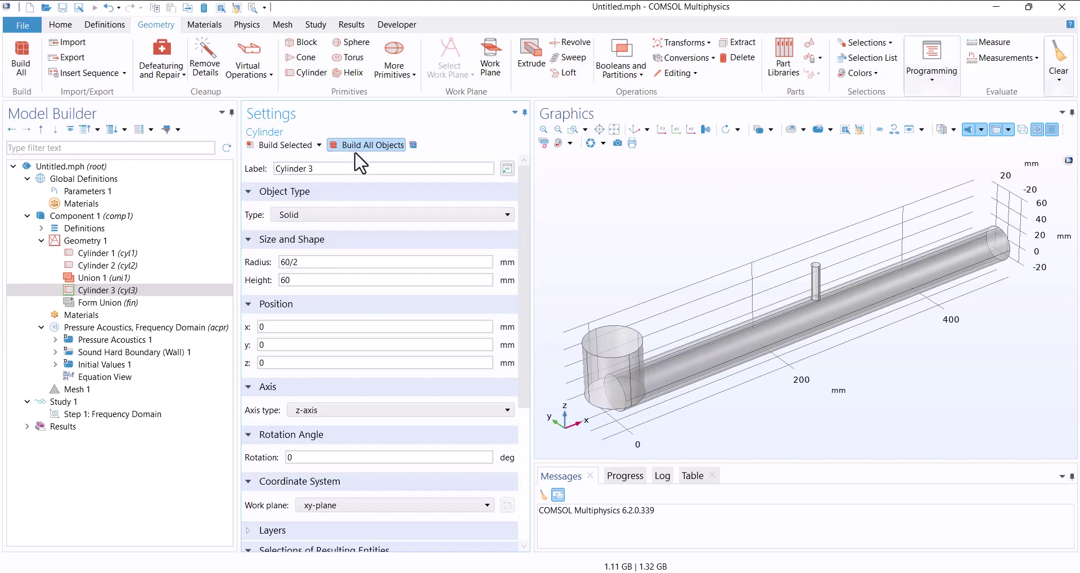
- Move the cavity cylinder to x 250, z 60 and rebuild
click(325, 344)
click(322, 326)
text(250)
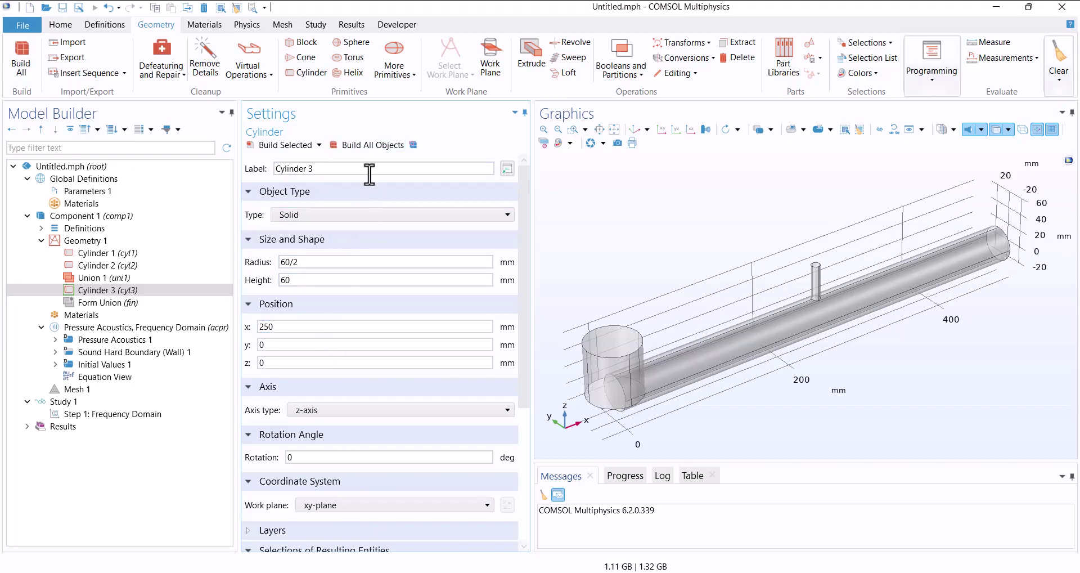
click(372, 144)
drag(710, 314, 710, 277)
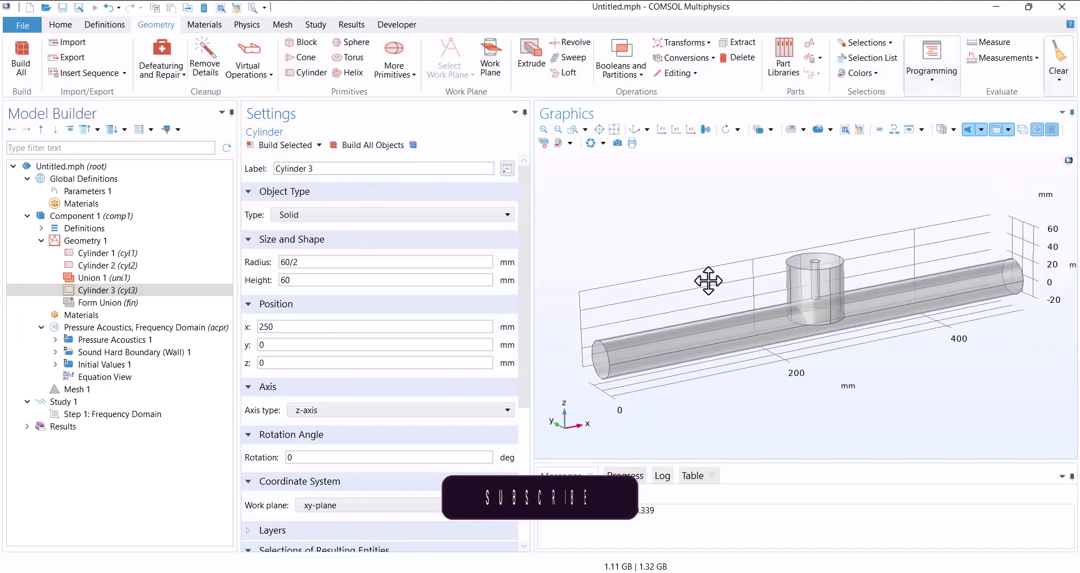
double_click(299, 362)
text(60)
click(277, 145)
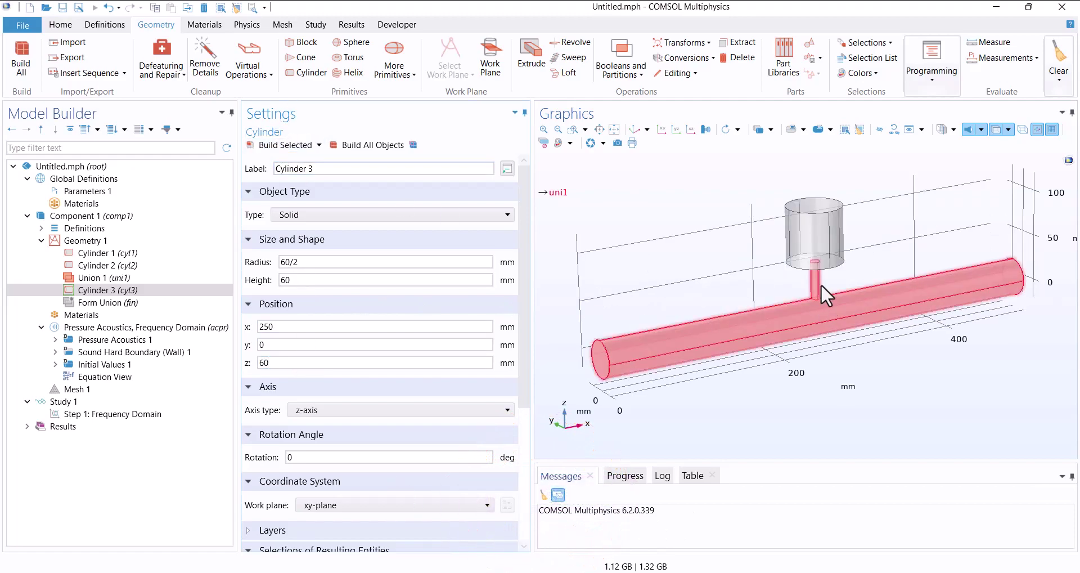
- Inspect the cavity-neck gap from several angles and compare against Cylinder 2's dimensions
mouse_move(822, 293)
mouse_down()
mouse_move(767, 224)
mouse_move(748, 271)
mouse_up()
middle_drag(748, 271, 790, 51)
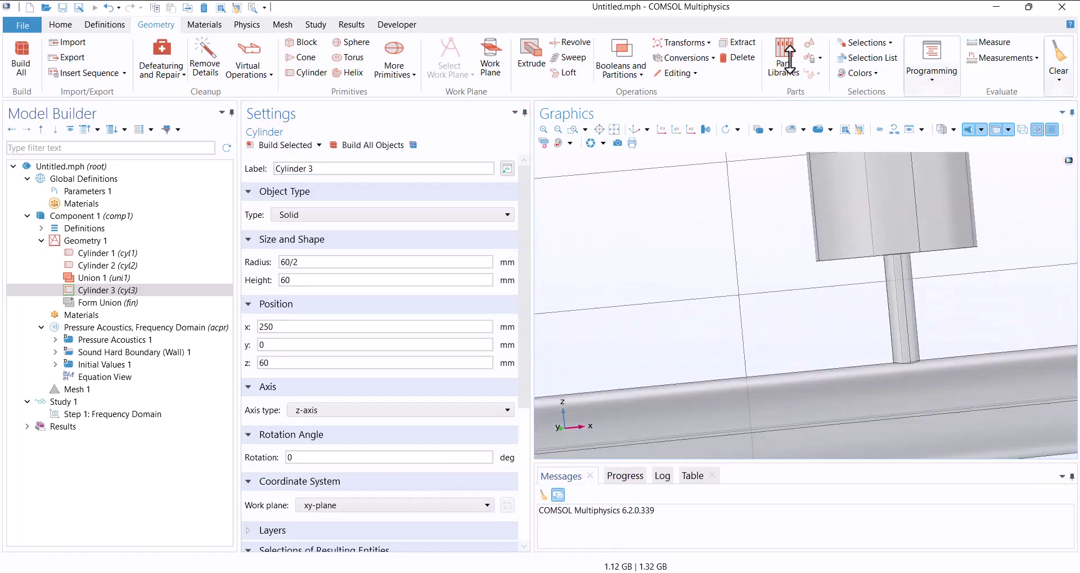
right_drag(872, 350, 682, 415)
scroll(808, 349, up, 5)
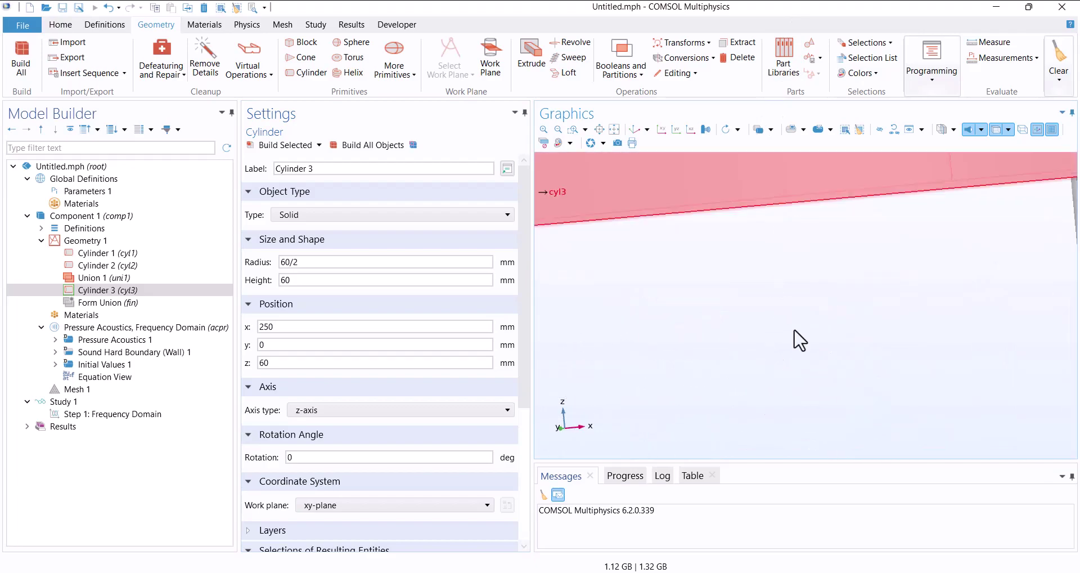
scroll(888, 378, down, 3)
scroll(877, 373, down, 3)
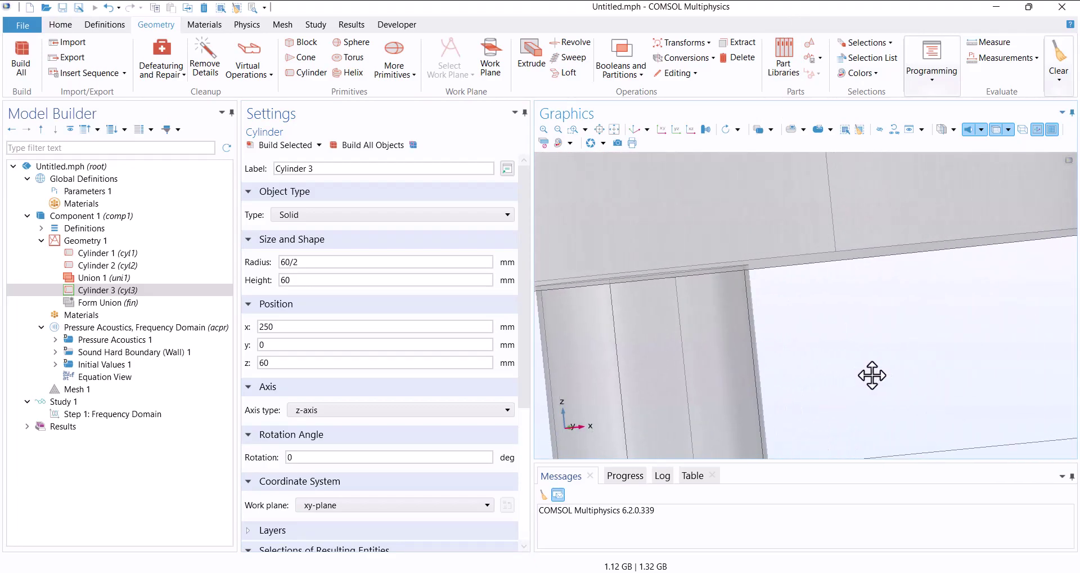
right_drag(872, 375, 763, 382)
scroll(767, 385, down, 3)
mouse_move(663, 234)
right_down()
mouse_move(644, 267)
mouse_move(664, 273)
right_up()
click(90, 267)
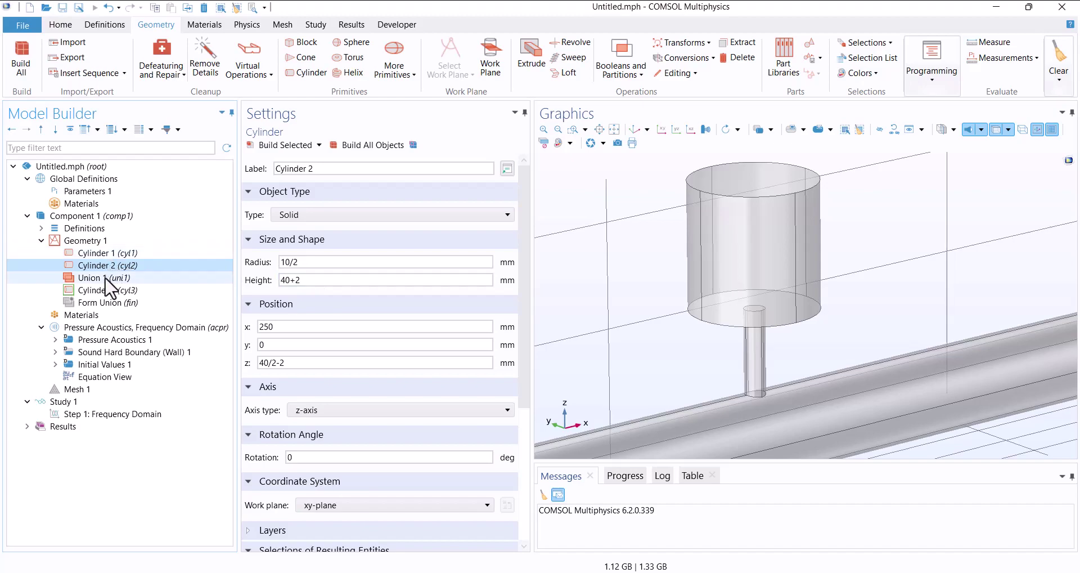
- Union cyl3 with uni1 without interior boundaries and build the merged resonator solid
click(102, 291)
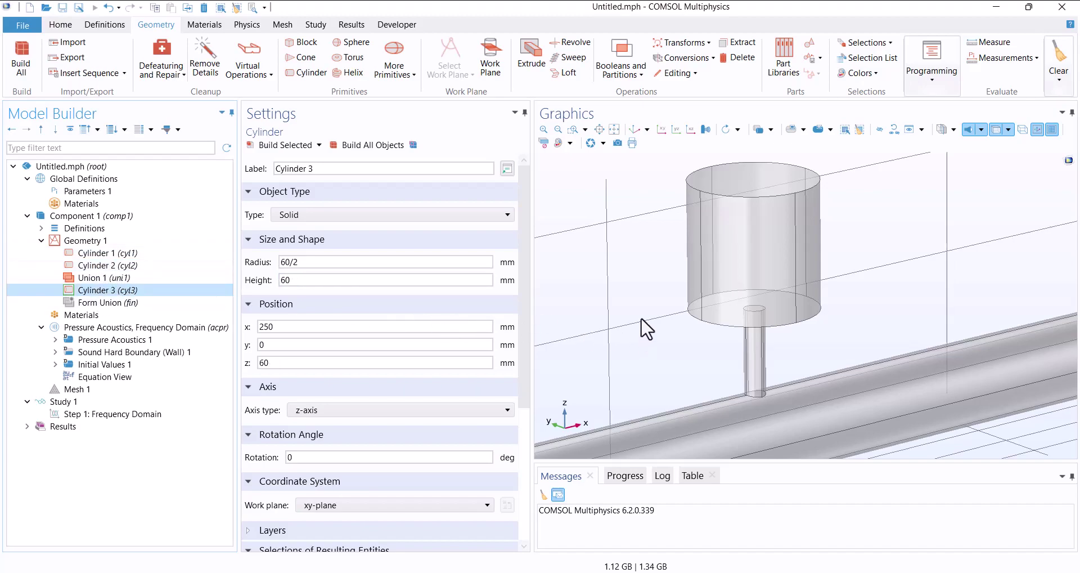
scroll(647, 274, up, 2)
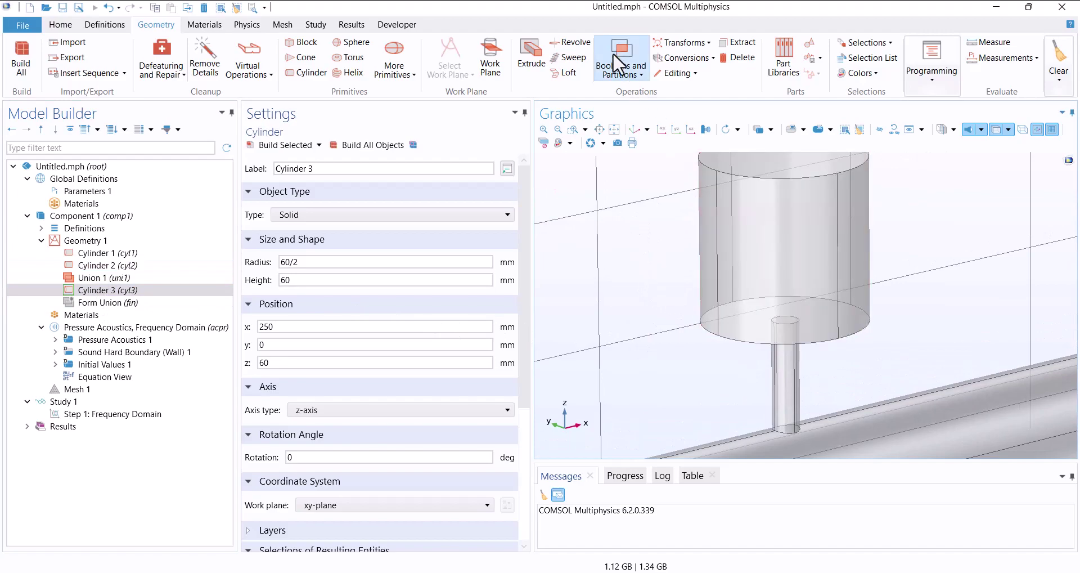
click(634, 68)
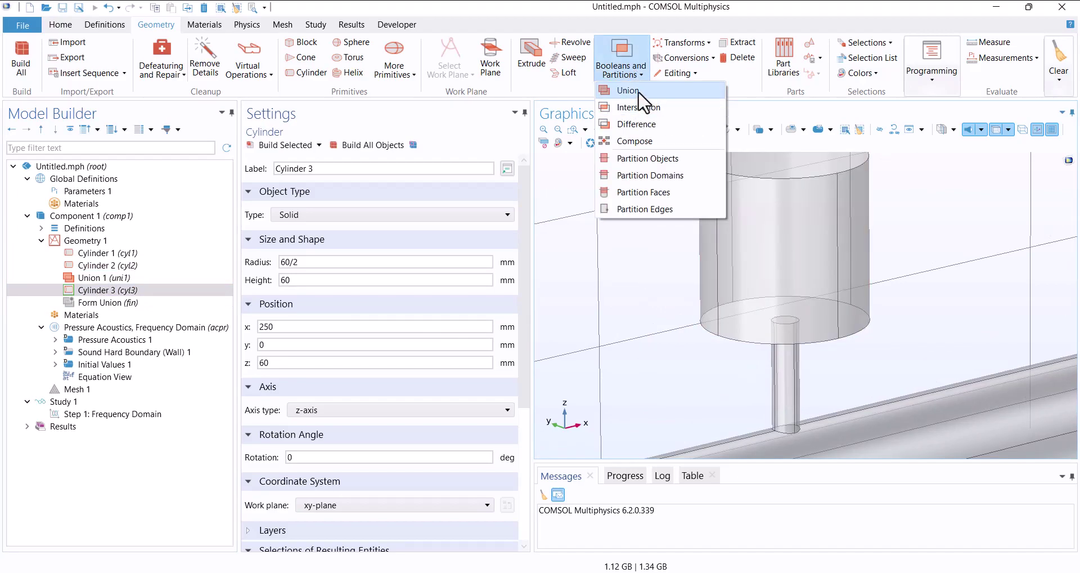
click(645, 104)
click(778, 366)
click(762, 320)
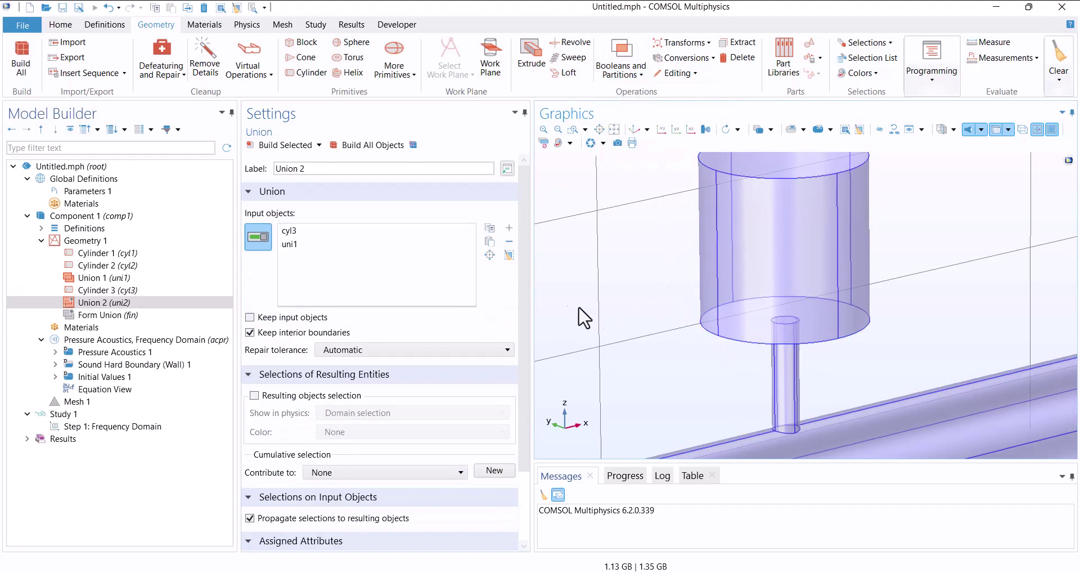
click(284, 333)
click(290, 144)
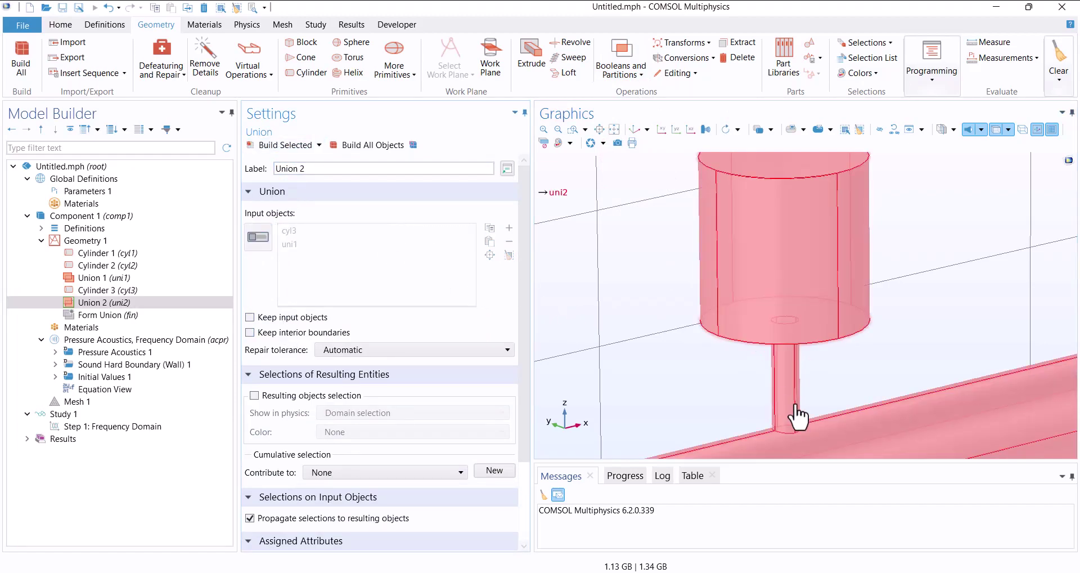
scroll(667, 315, up, 3)
right_drag(675, 289, 663, 261)
scroll(661, 261, up, 2)
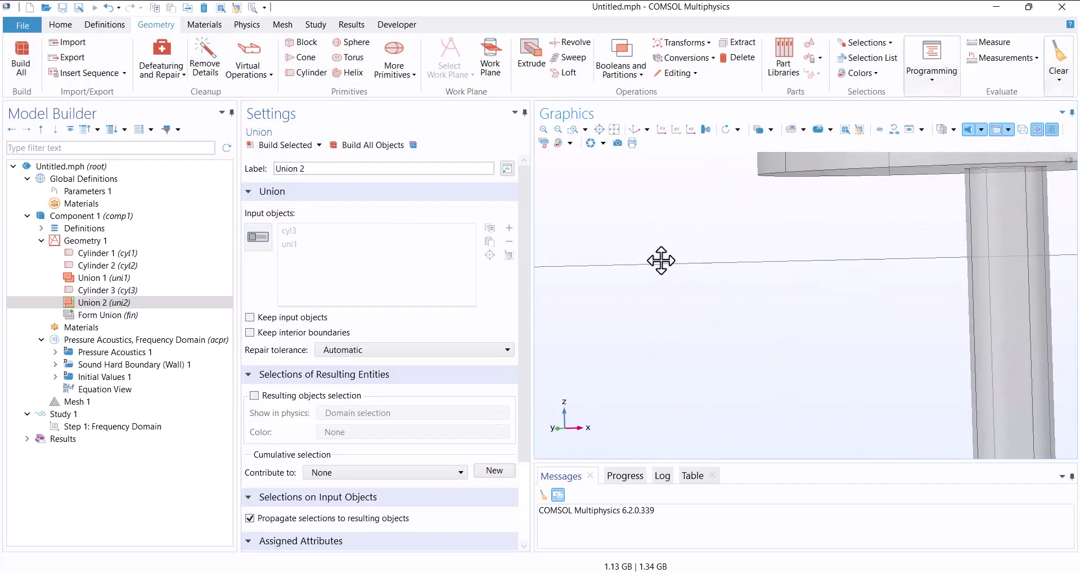
drag(659, 258, 683, 285)
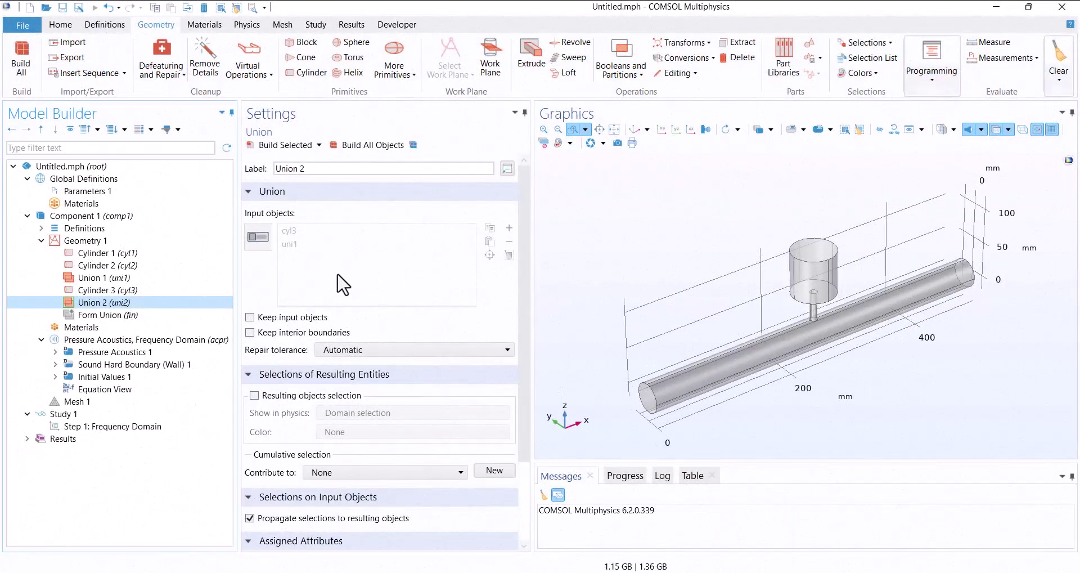
- Add built-in Air from the material library to the component
right_click(83, 328)
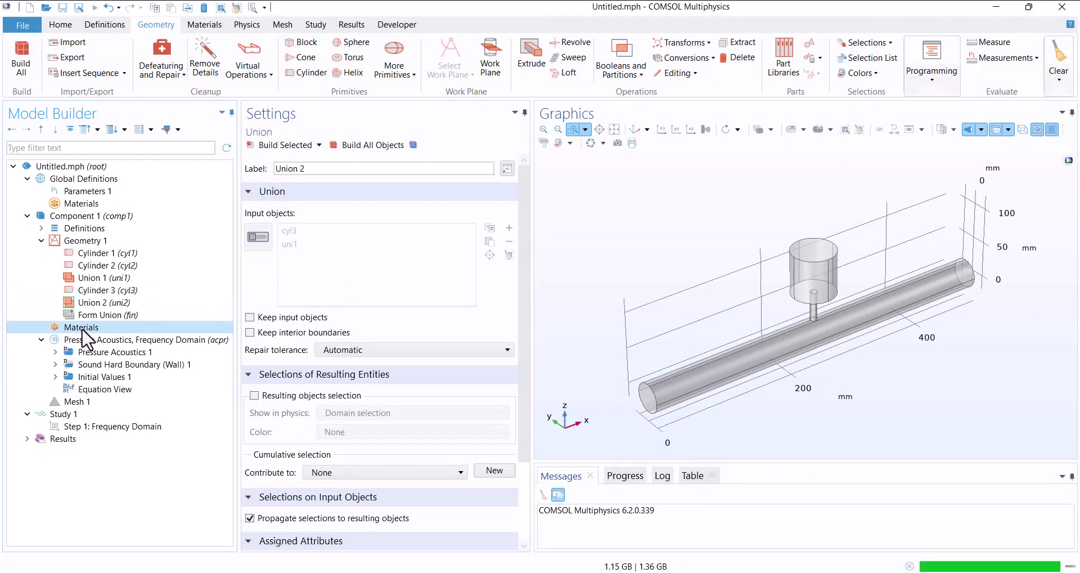
click(156, 339)
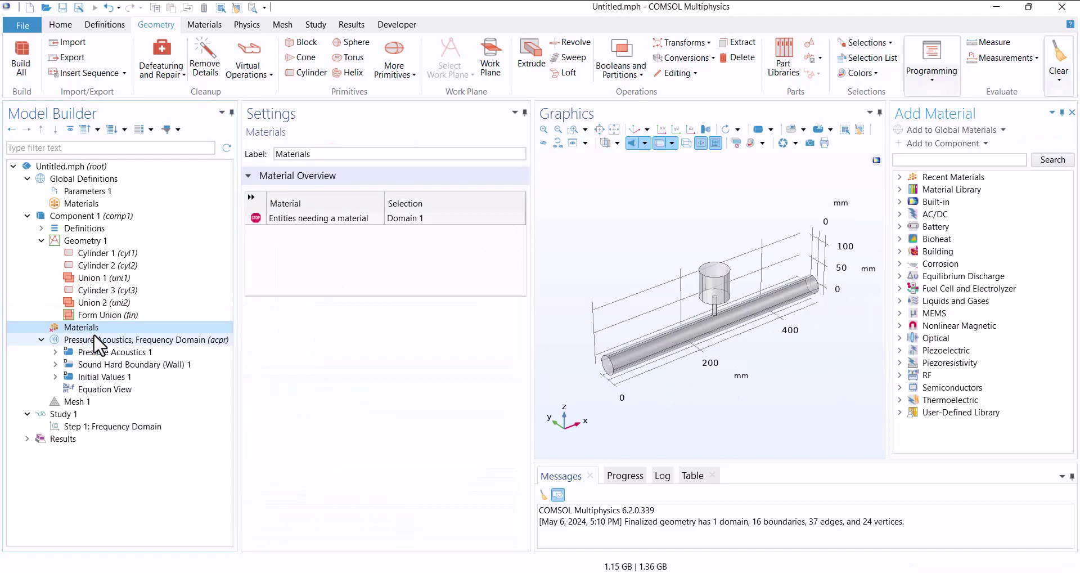
click(900, 201)
click(927, 214)
click(927, 159)
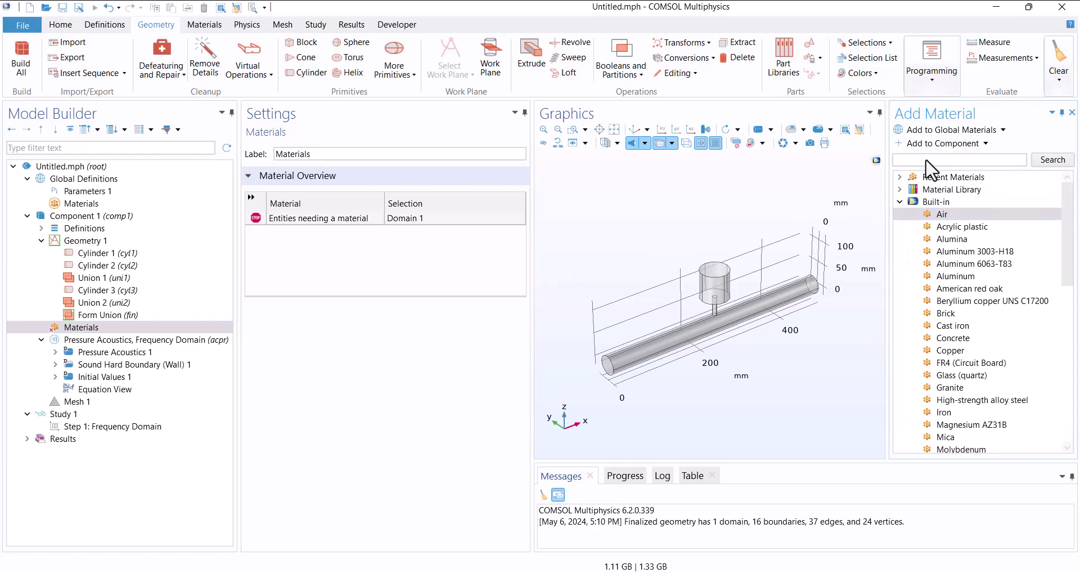
click(932, 143)
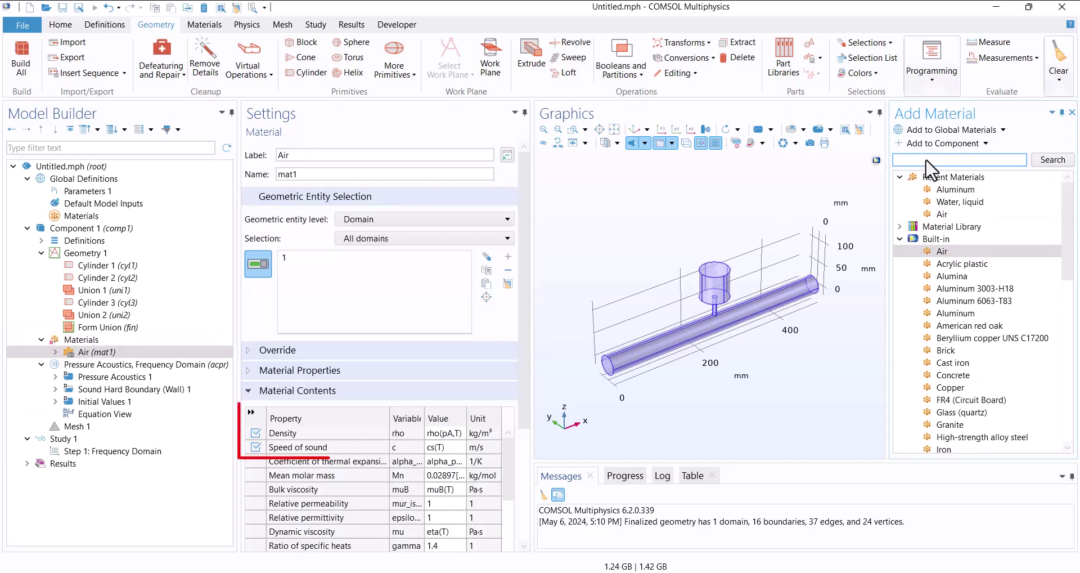
click(1072, 114)
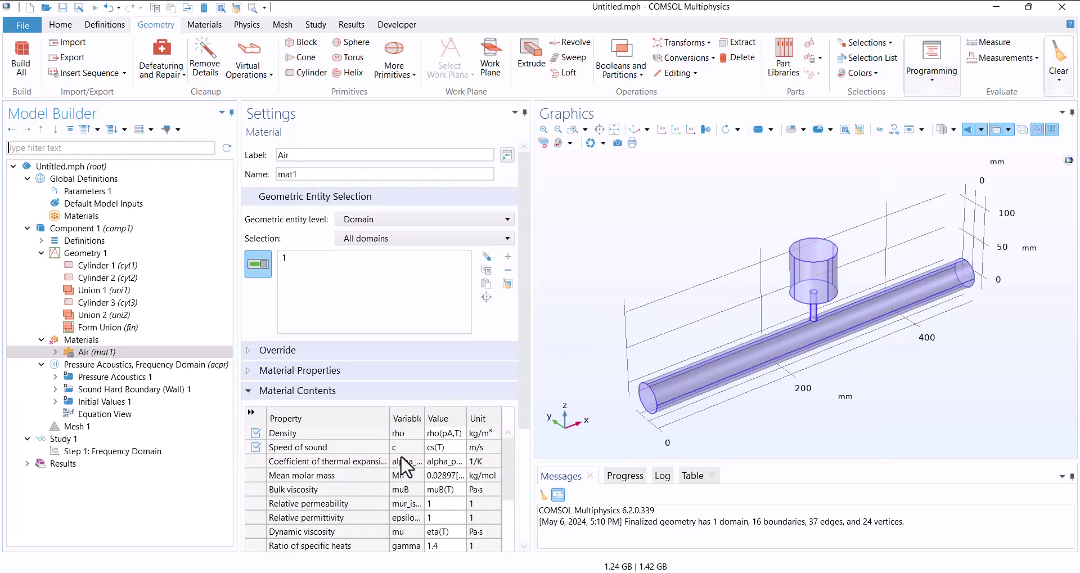
click(75, 340)
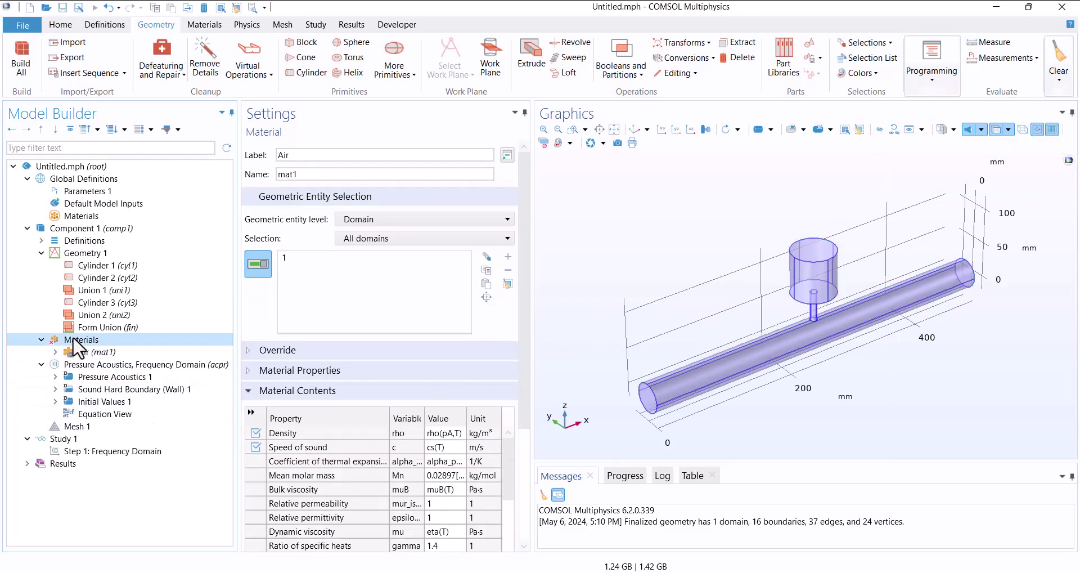
click(94, 365)
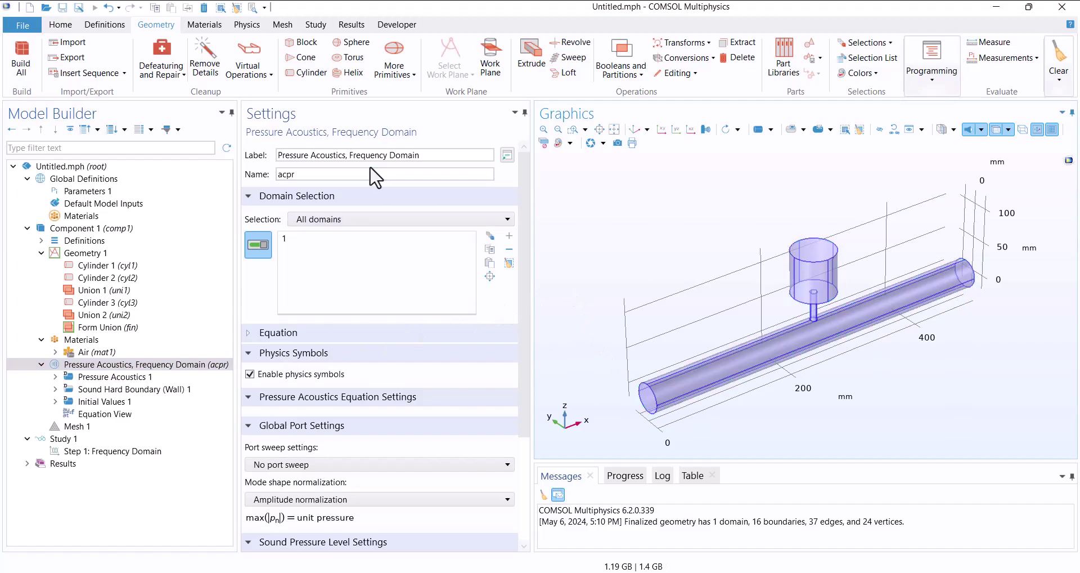
- Add a circular Port on the left pipe end face with 1 Pa incident amplitude
click(247, 25)
click(330, 56)
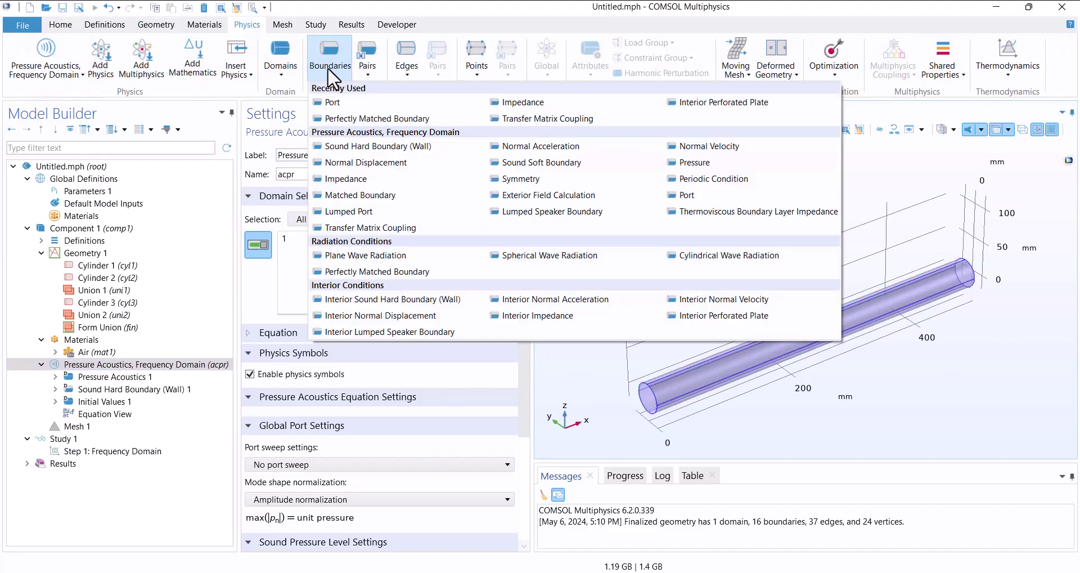
click(339, 105)
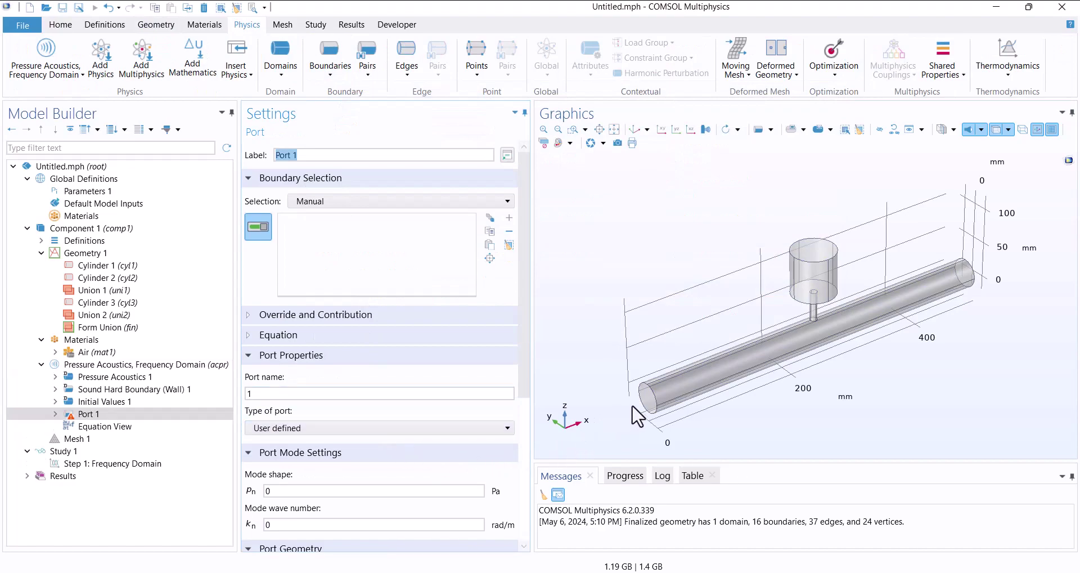
click(646, 397)
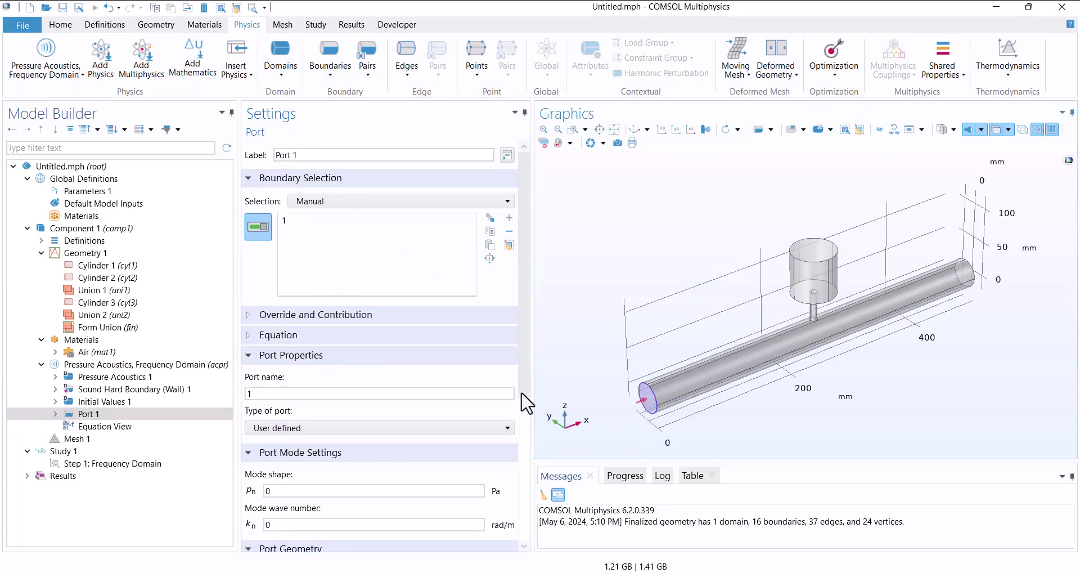
drag(523, 392, 540, 512)
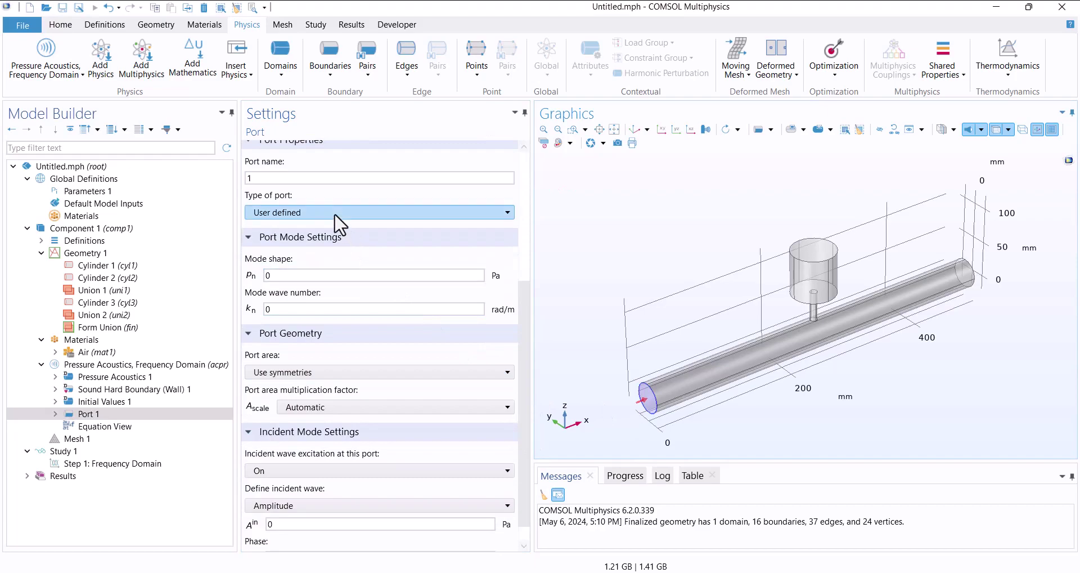
click(334, 213)
click(332, 251)
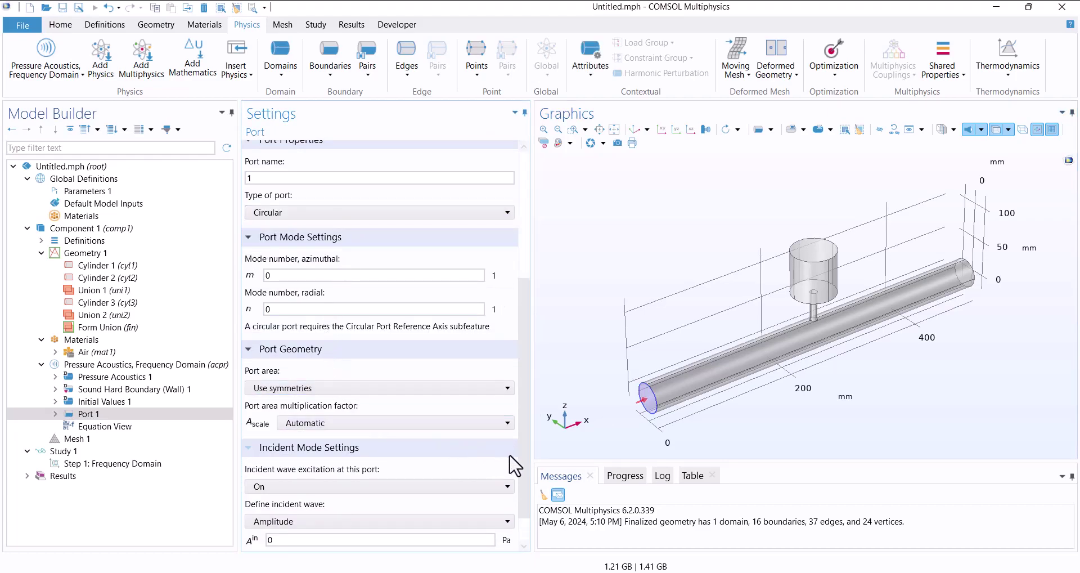
drag(521, 455, 521, 498)
click(406, 502)
text(1)
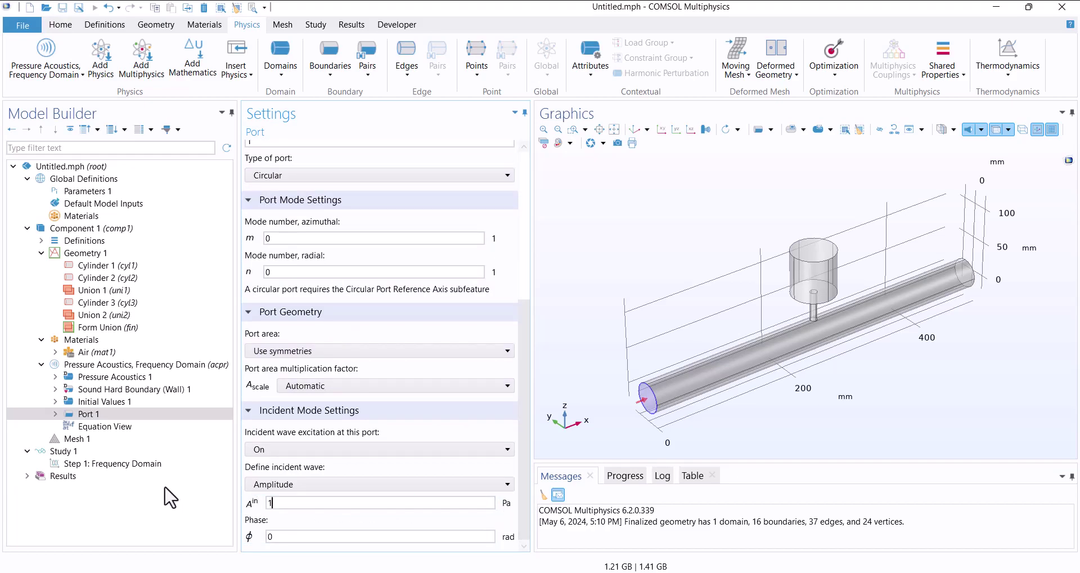
- Give Port 1 a Circular Port Reference Axis through points 1 and 4
right_click(146, 417)
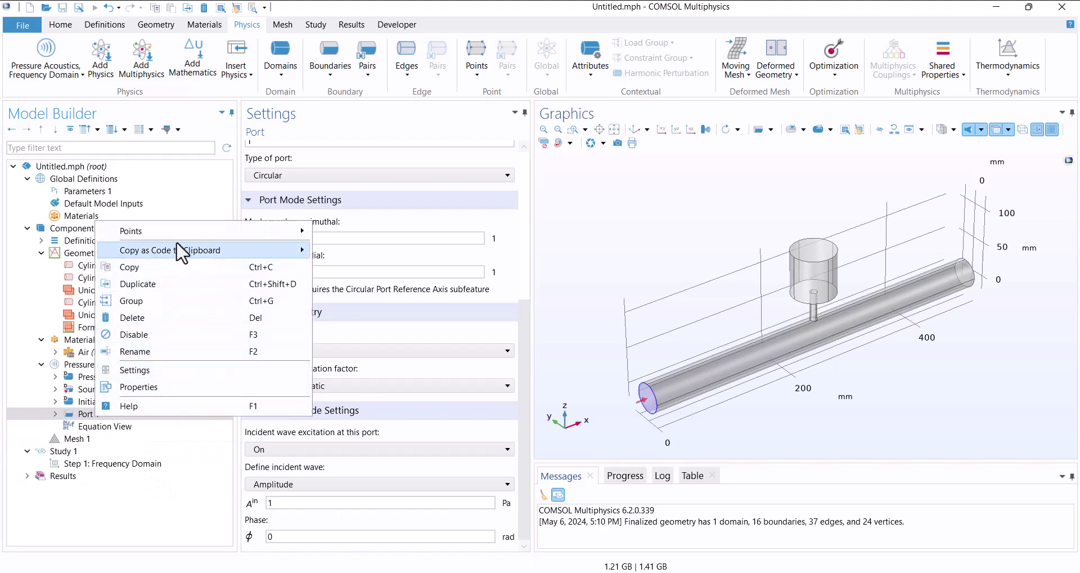
mouse_move(132, 231)
click(383, 231)
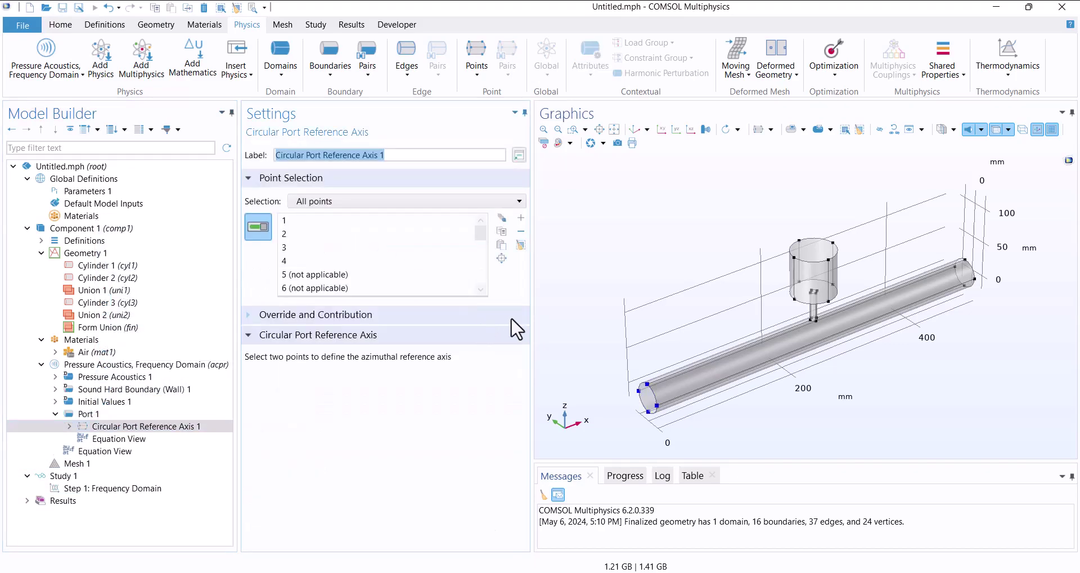
click(522, 246)
click(640, 390)
click(658, 405)
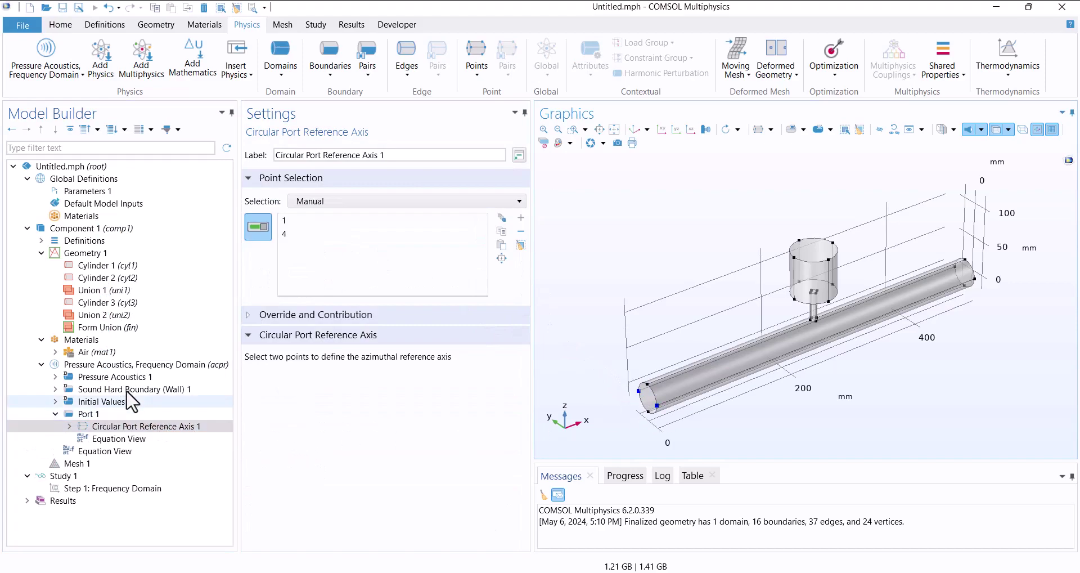
- Add a circular Port 2 on the far pipe end face
right_click(105, 369)
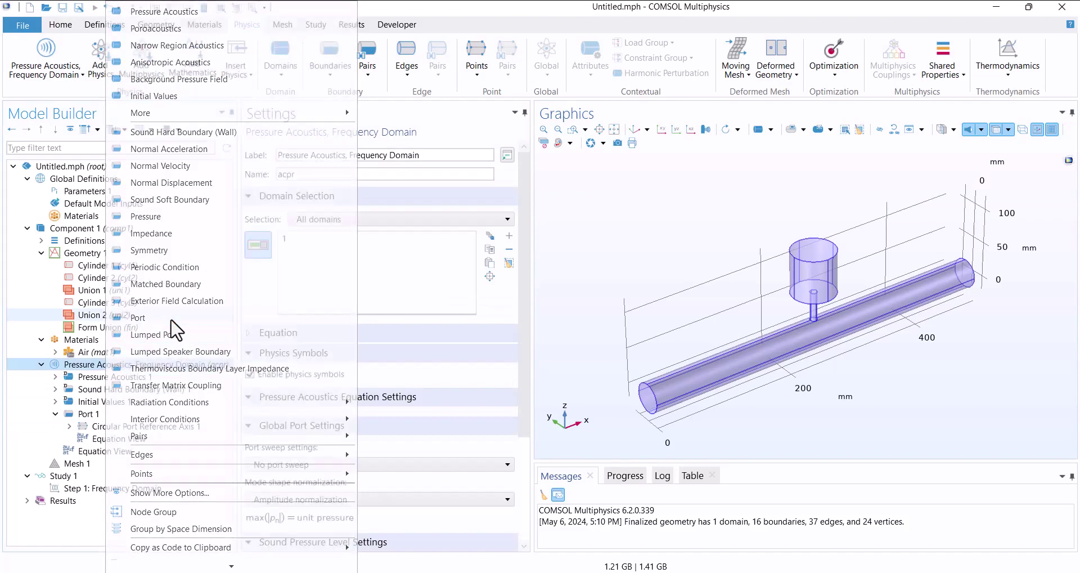
click(147, 318)
drag(772, 309, 960, 319)
click(965, 292)
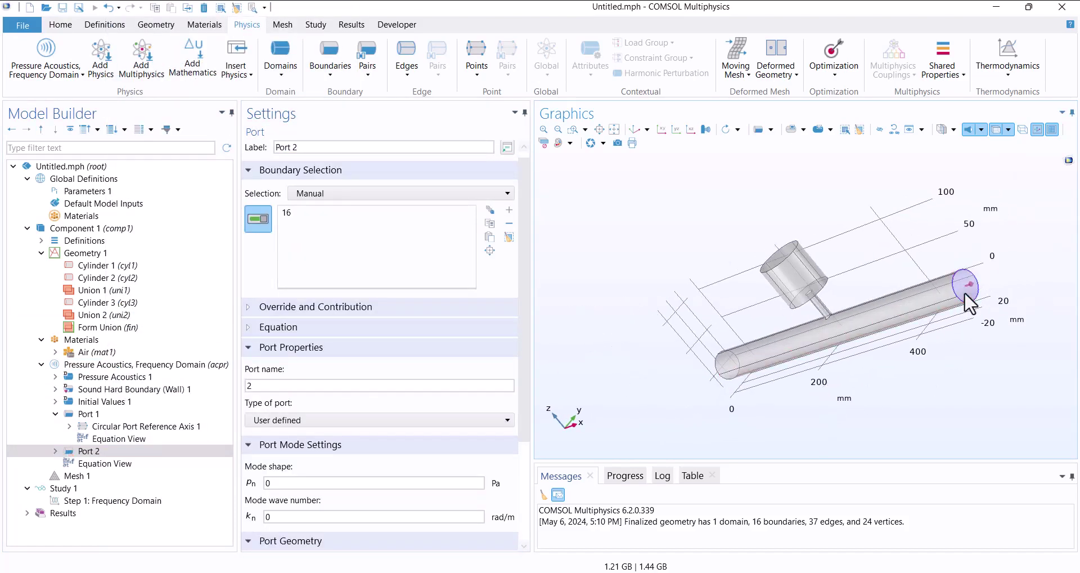
click(325, 421)
click(290, 461)
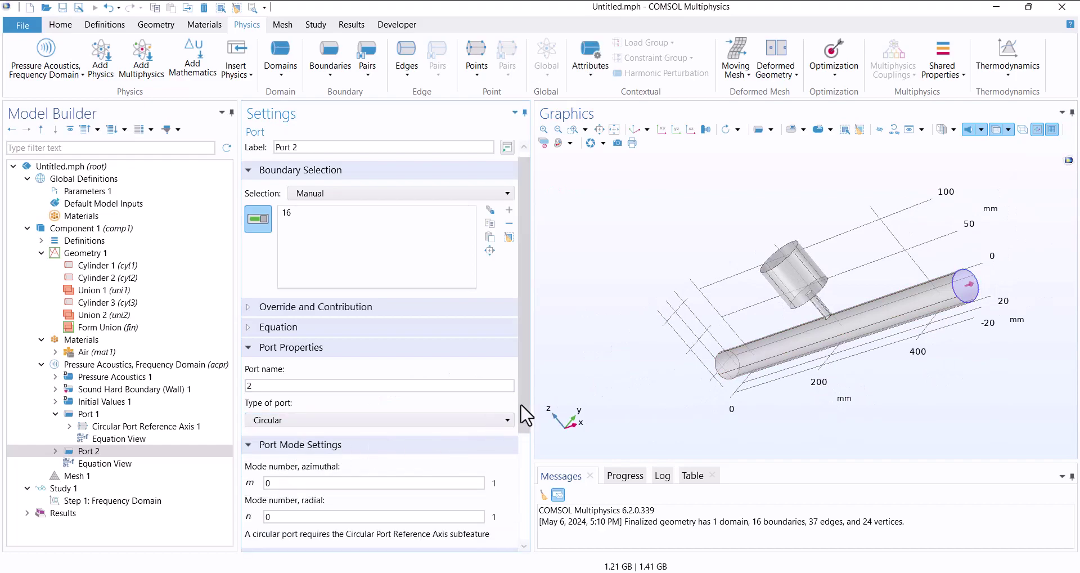
scroll(522, 427, down, 2)
scroll(522, 455, down, 5)
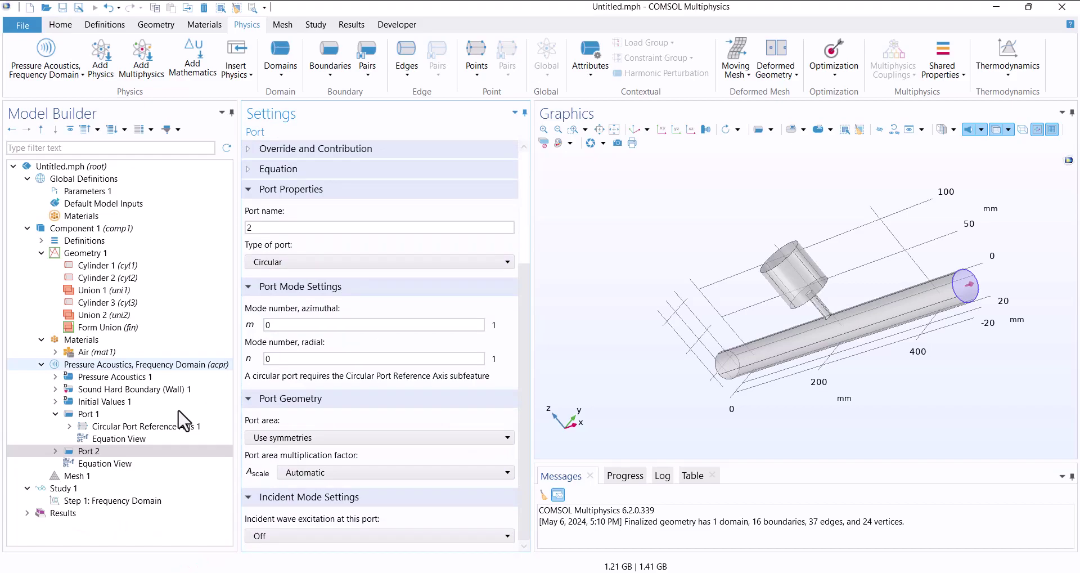
- Give Port 2 a circular reference axis through manually picked points 22 and 23, then select Mesh 1
right_click(144, 451)
click(389, 243)
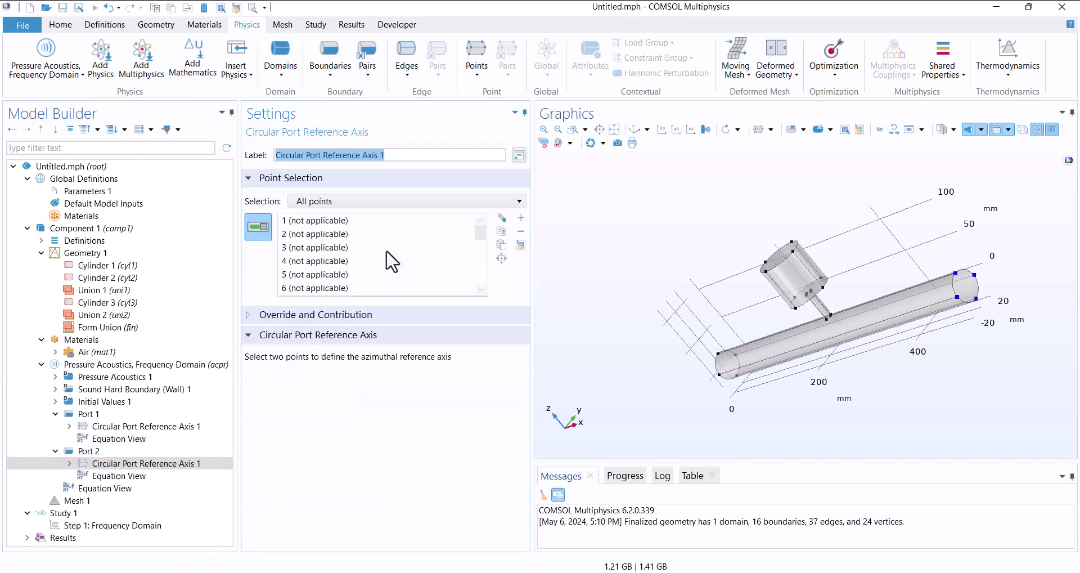
click(520, 245)
click(956, 274)
click(976, 299)
click(70, 501)
click(635, 130)
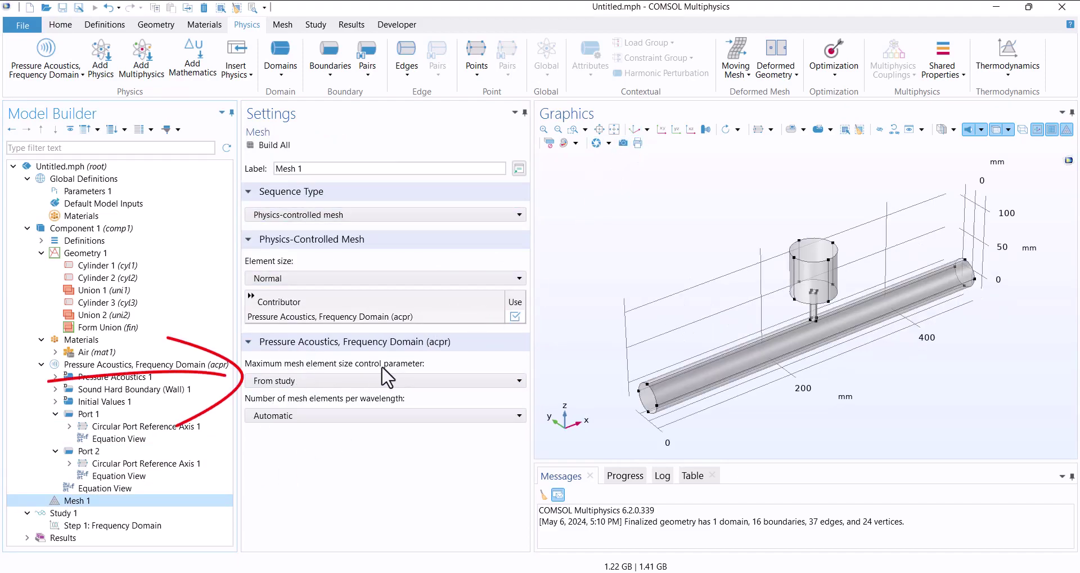
- Set the Frequency Domain step's frequencies to range(1,10,1000) Hz
click(79, 526)
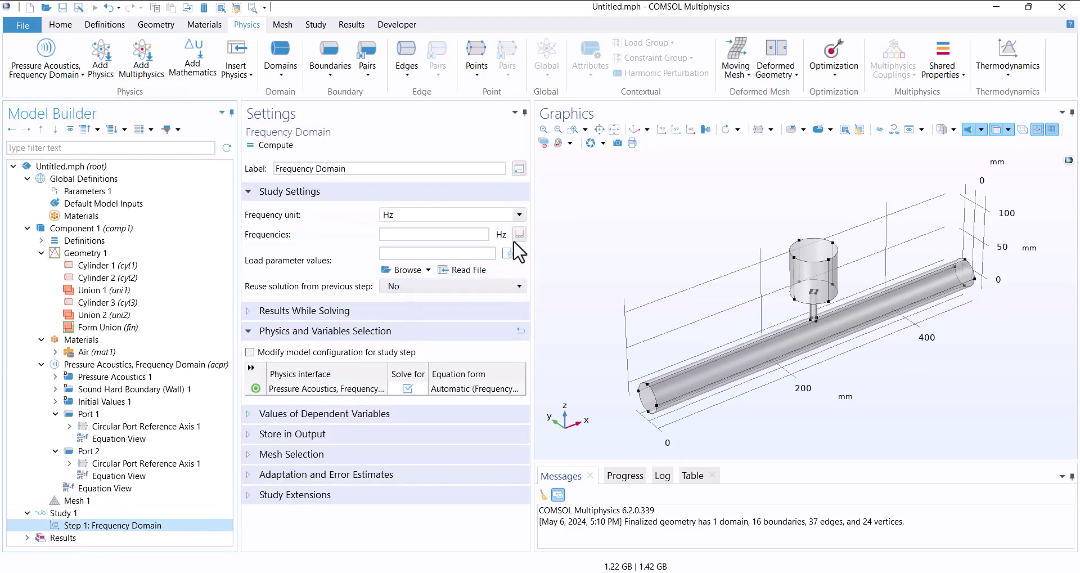
click(519, 234)
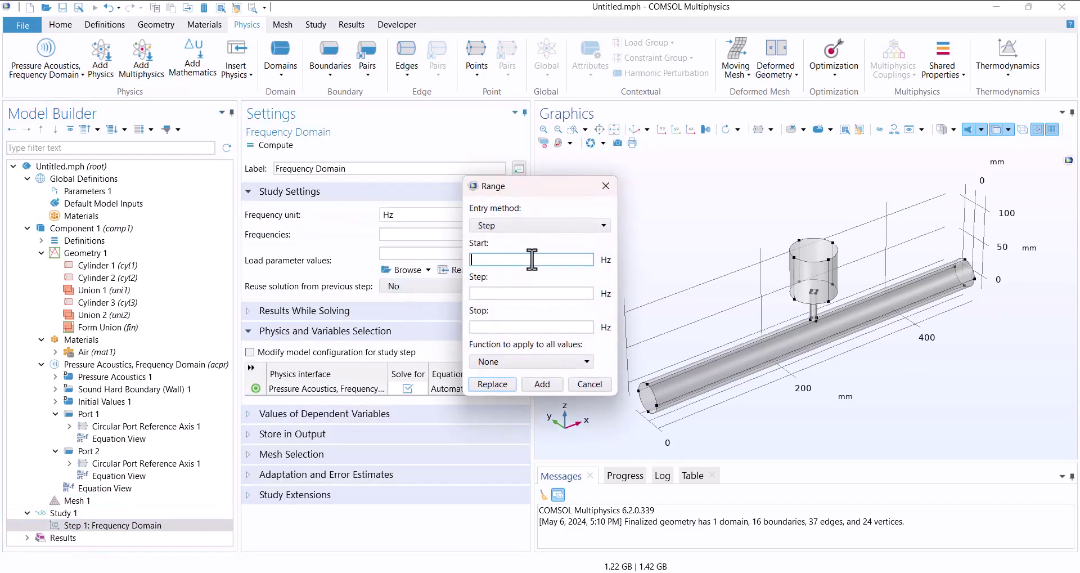
text(1)
click(531, 293)
text(10)
click(526, 326)
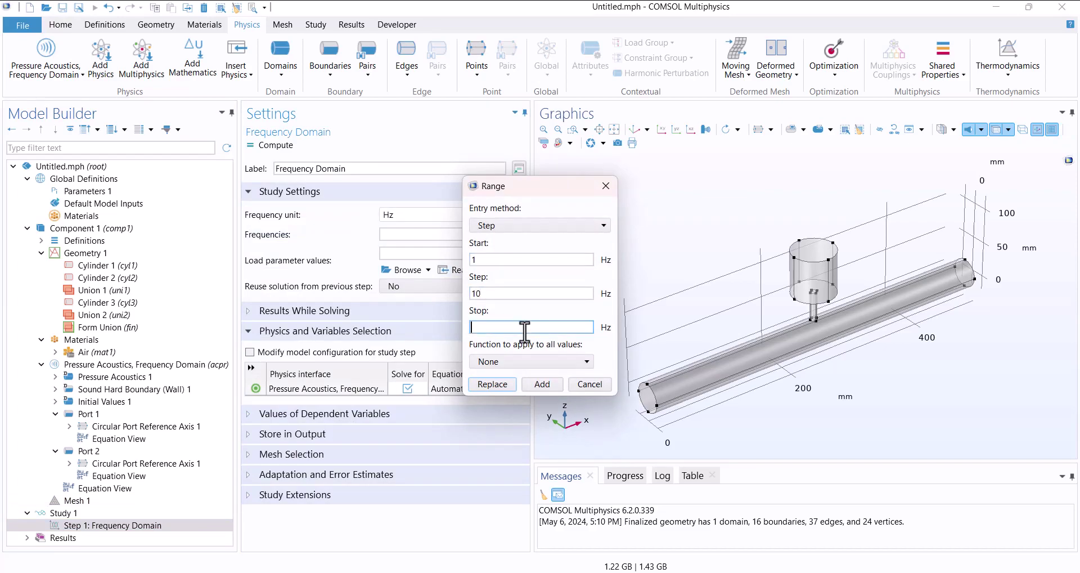
text(1000)
click(547, 382)
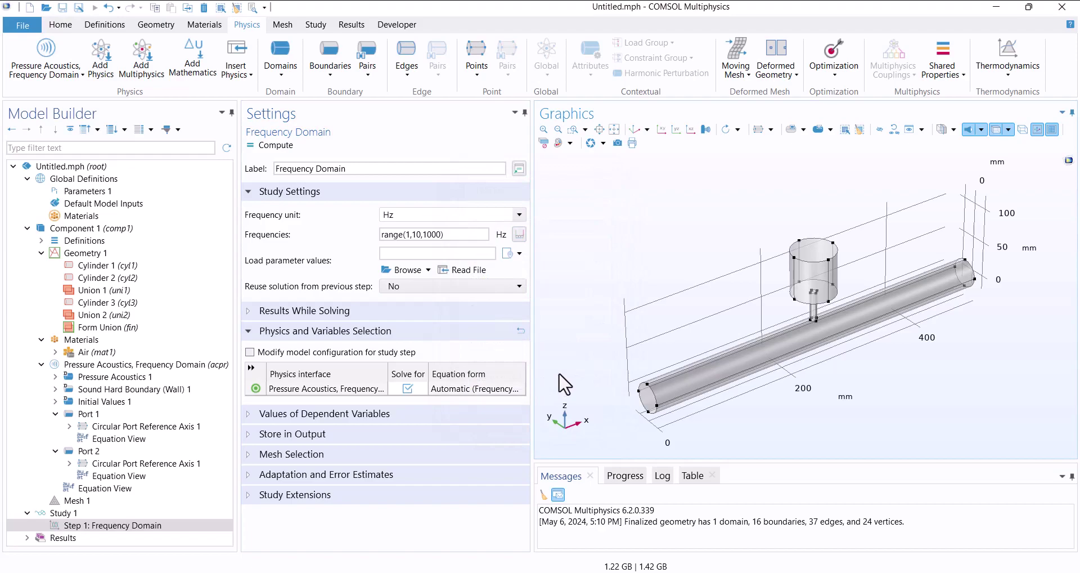
- Build the default mesh and turn off transparency
click(91, 488)
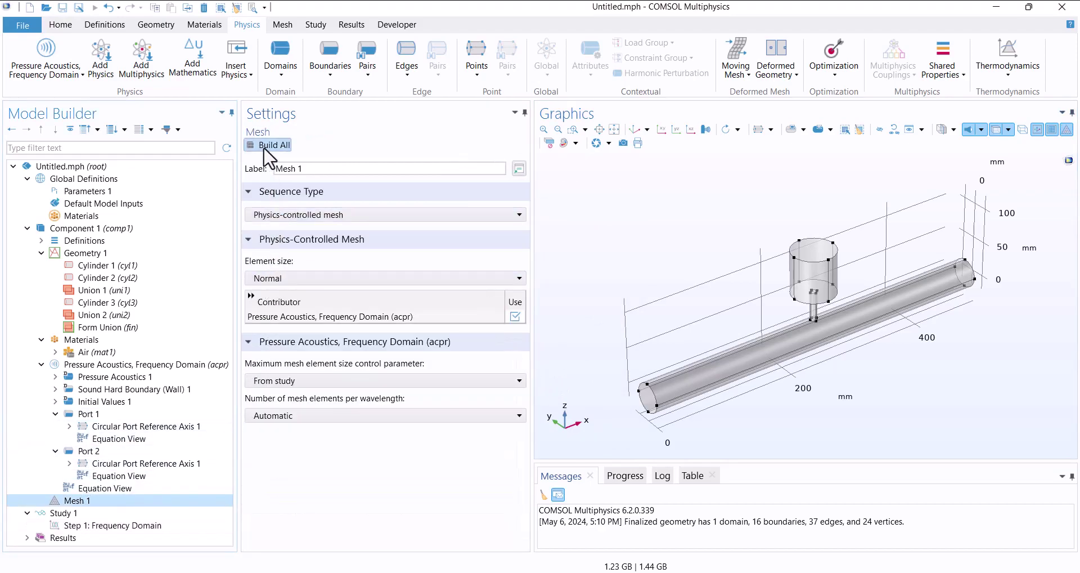
click(266, 145)
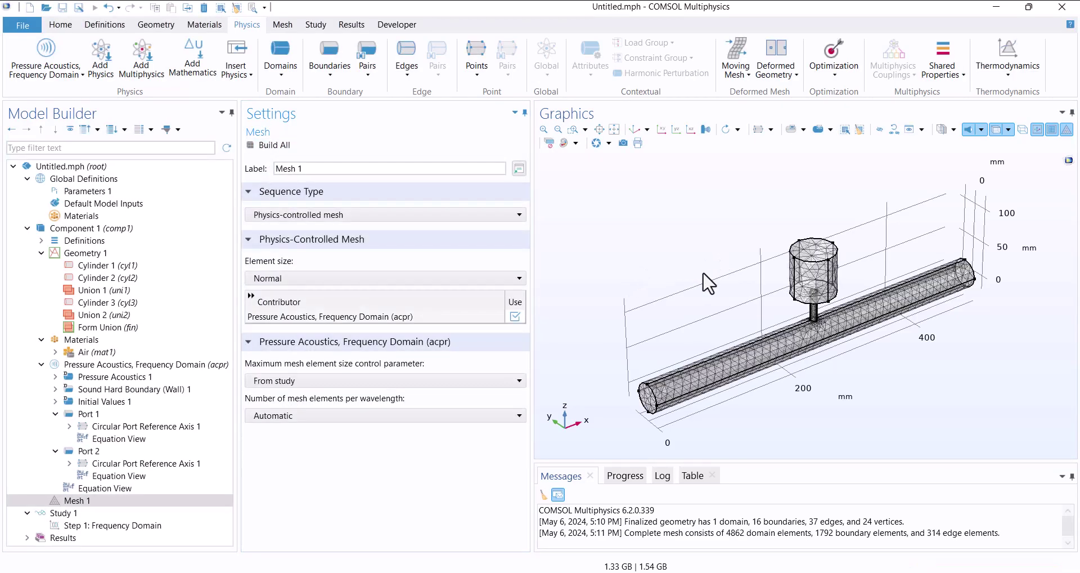
scroll(750, 322, up, 2)
scroll(754, 260, up, 2)
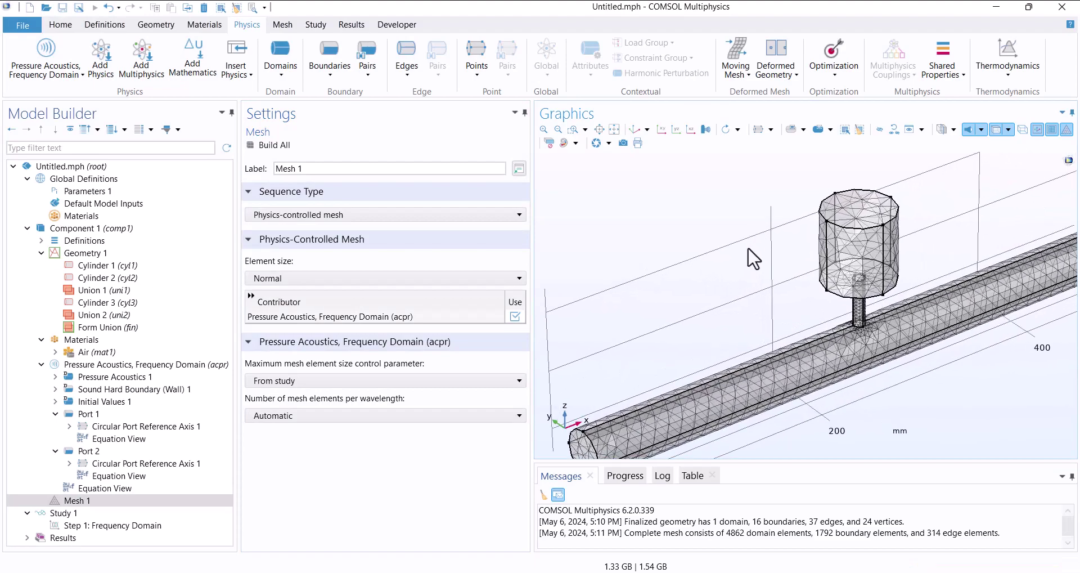
click(996, 129)
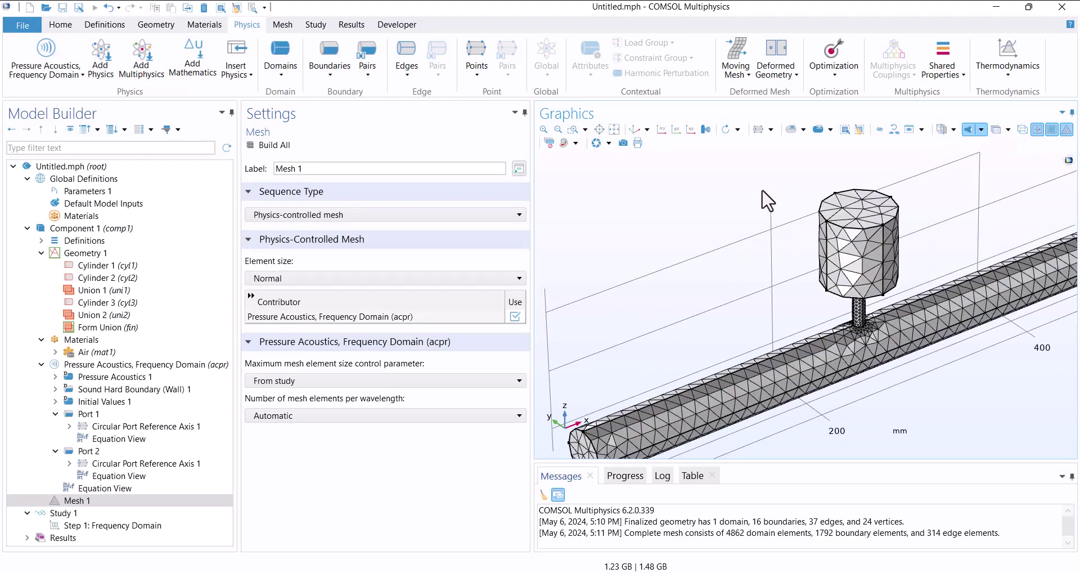
- Set element size to Fine and rebuild the mesh, giving 10275 domain elements
click(356, 281)
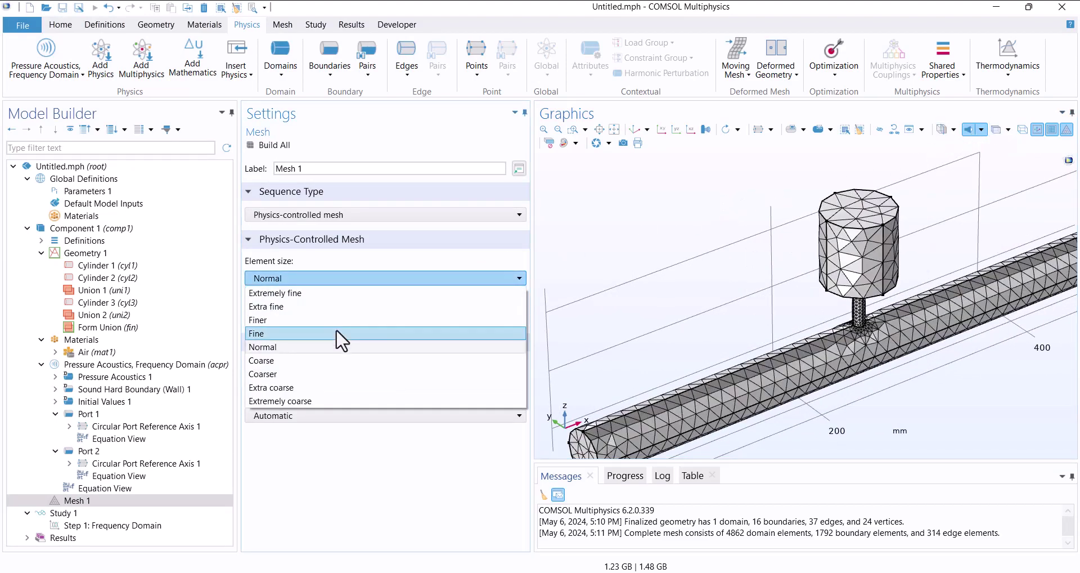
click(338, 333)
click(261, 145)
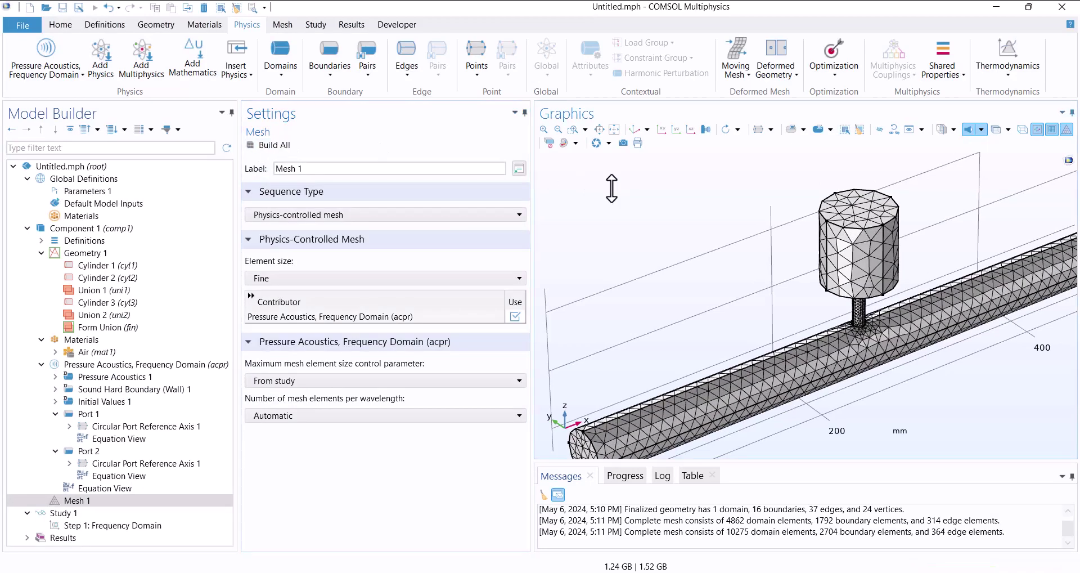
middle_drag(612, 193, 618, 231)
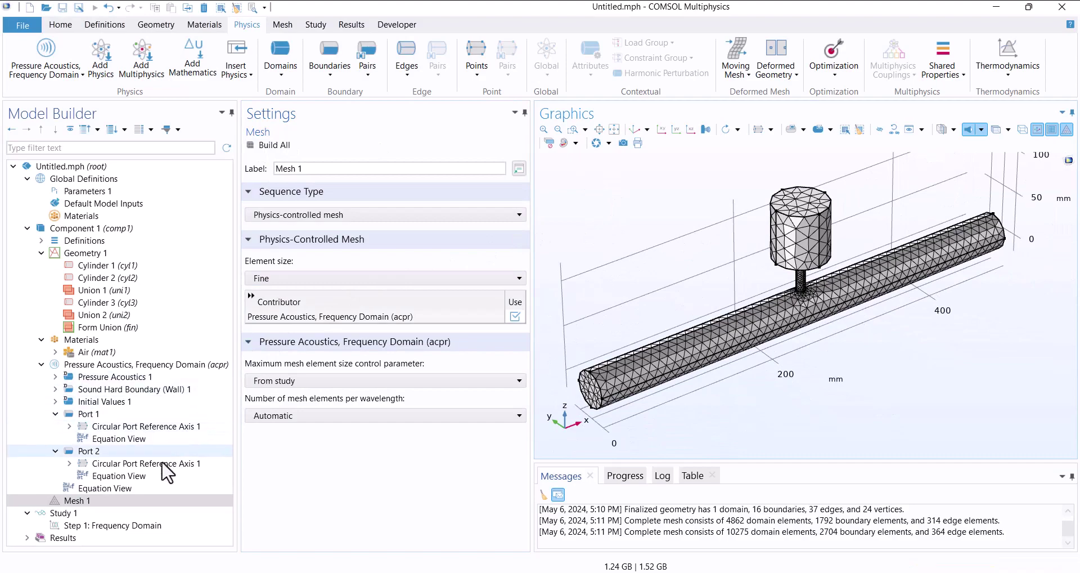
- Compute Study 1 and show the Sound Pressure Level (acpr) plot in the default view
click(87, 514)
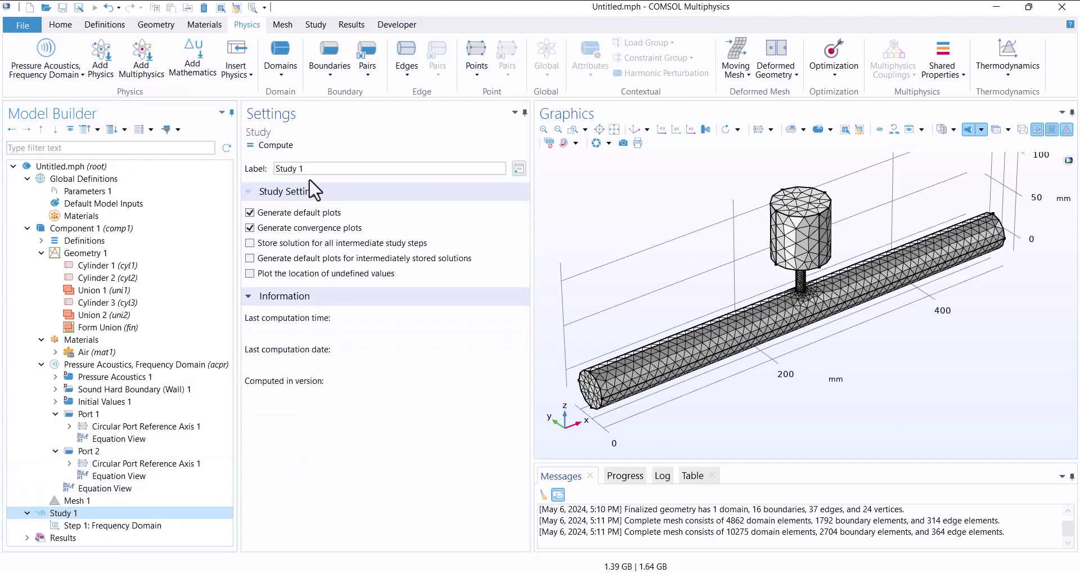
click(270, 145)
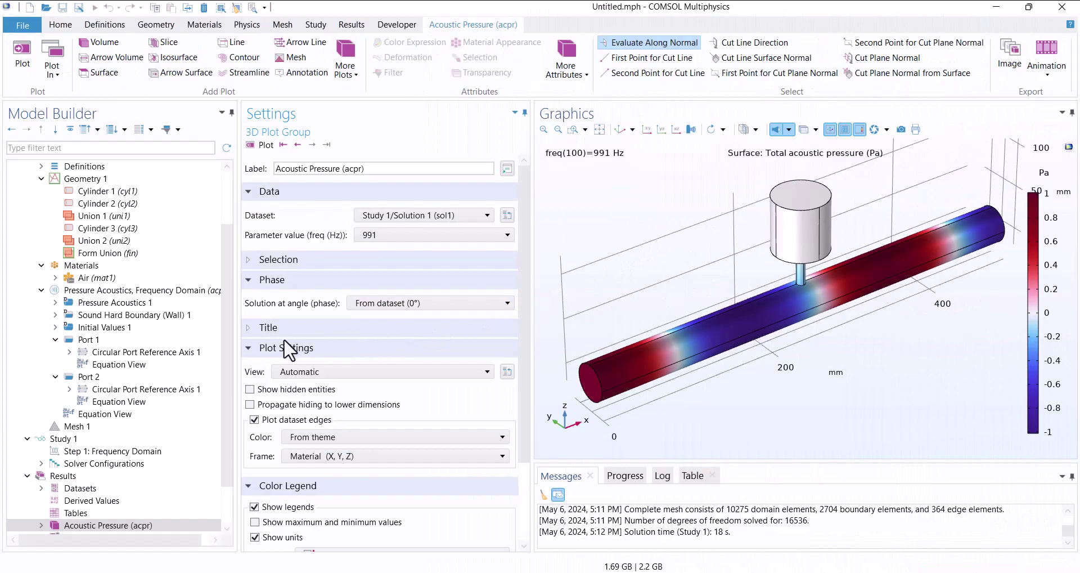
scroll(225, 394, down, 2)
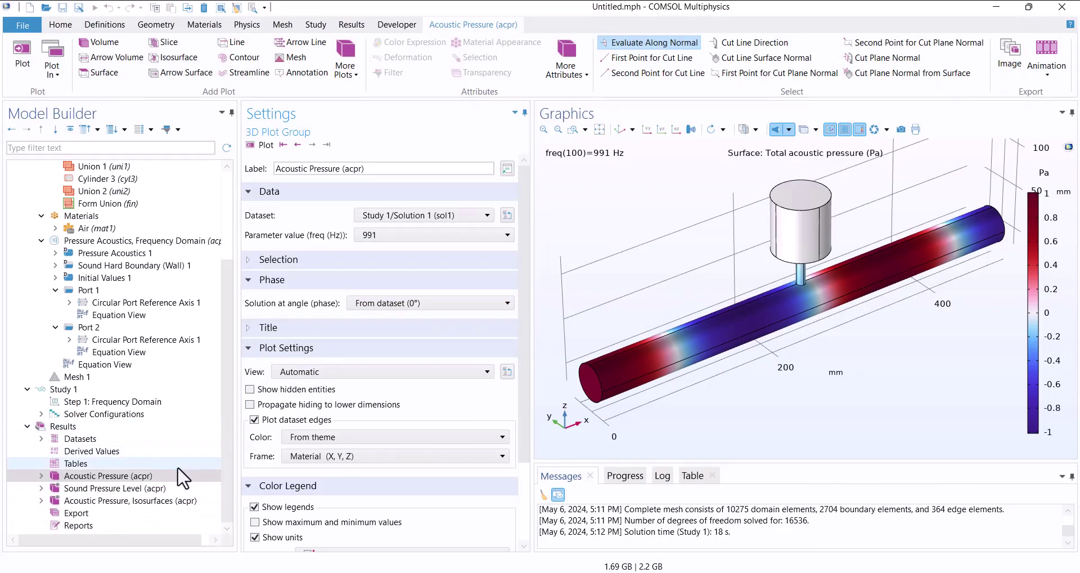
click(163, 487)
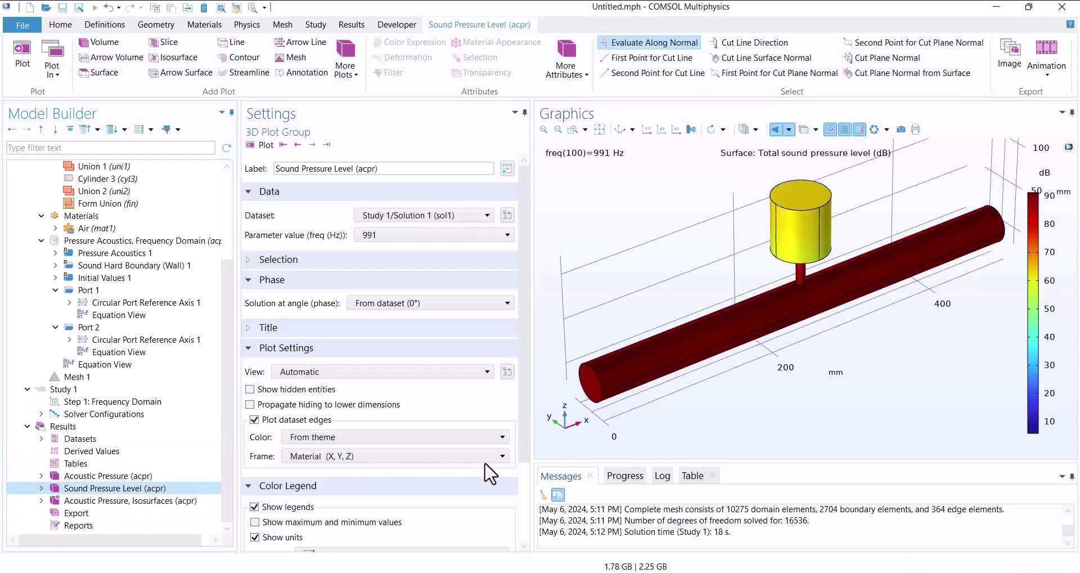
click(620, 130)
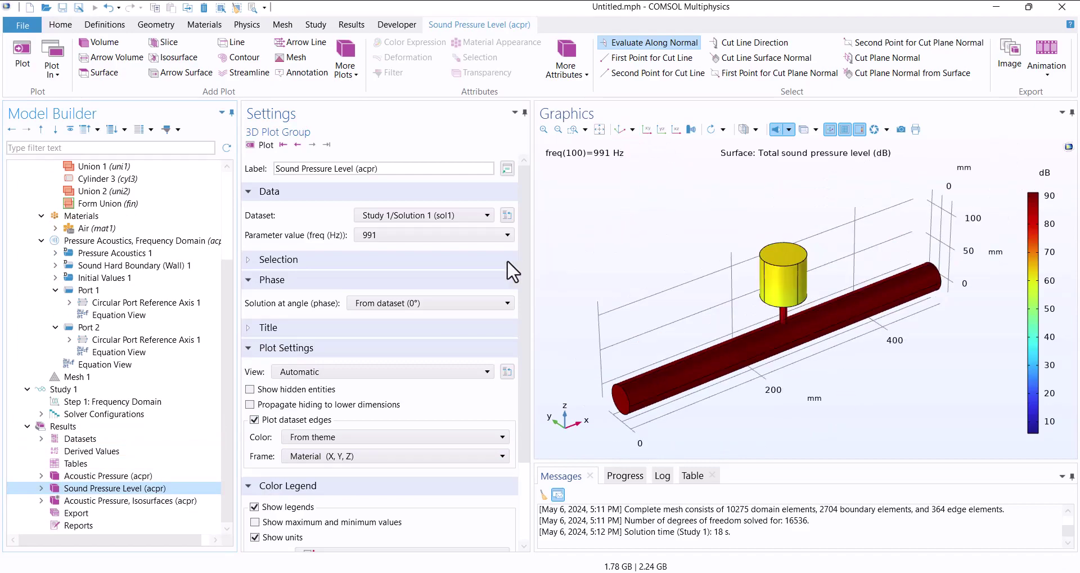
- Create a 1D plot group containing a Global plot, labelled 'Transmission Loss'
right_click(70, 426)
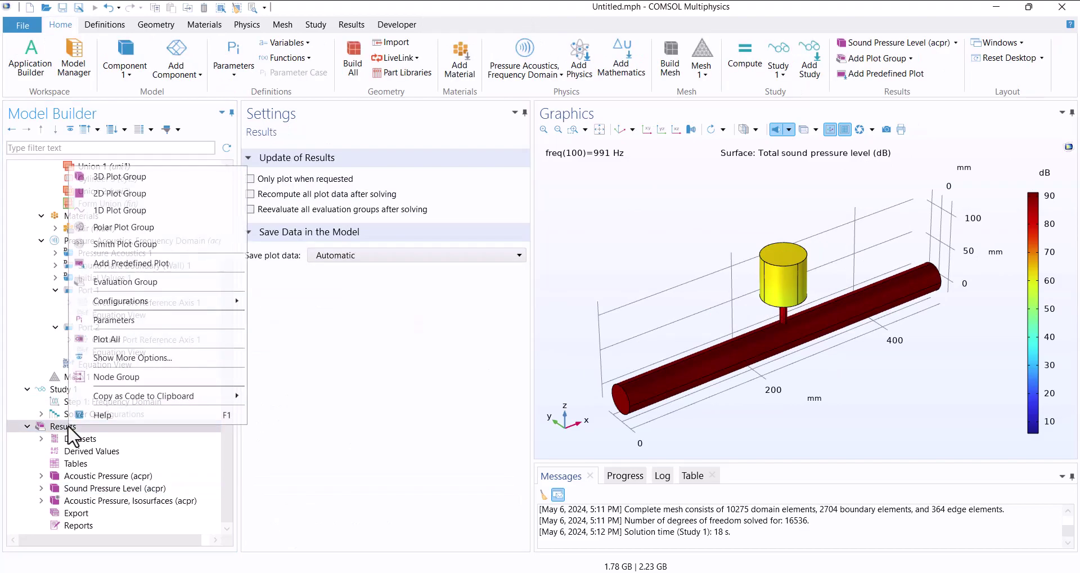
click(92, 213)
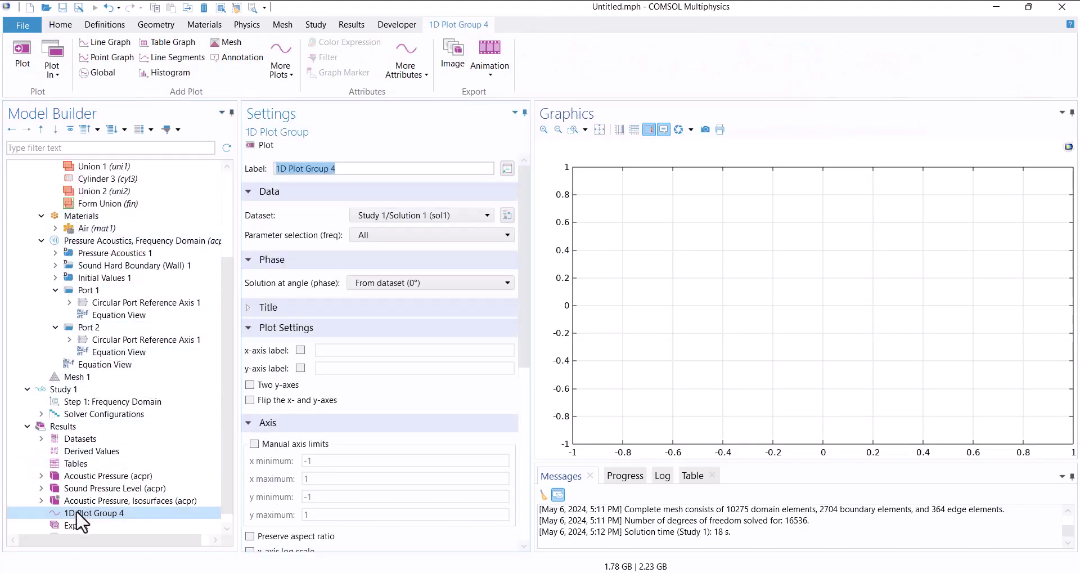
right_click(77, 512)
click(102, 175)
click(110, 512)
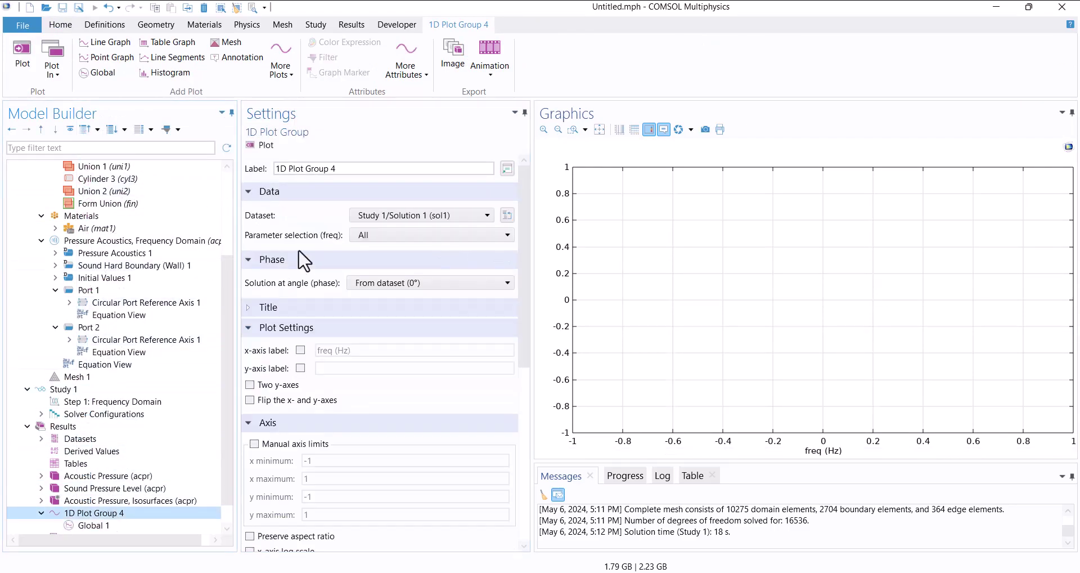
shift+click(287, 167)
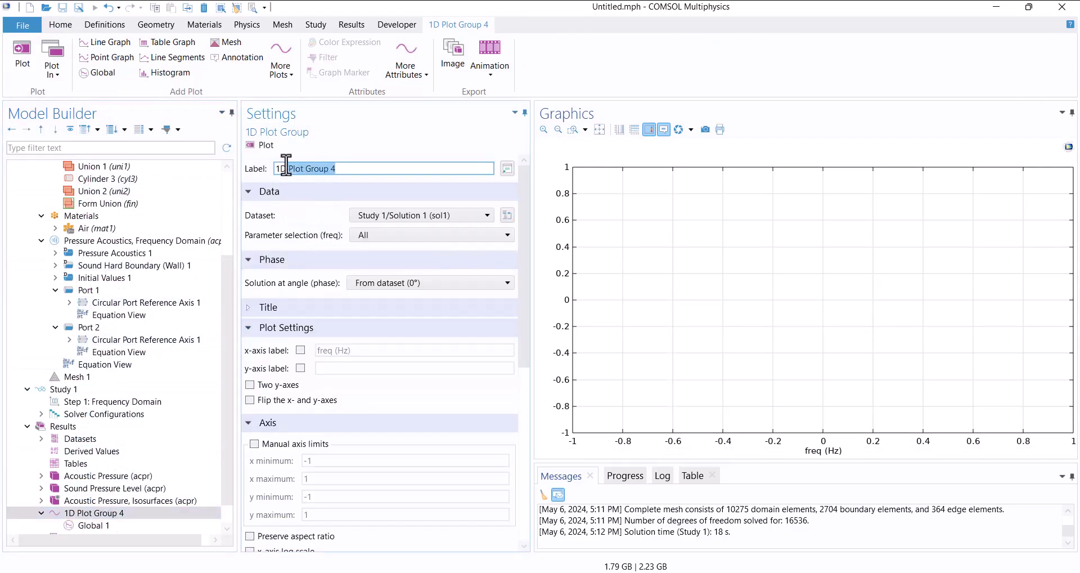
text(Transmission Loss)
click(338, 149)
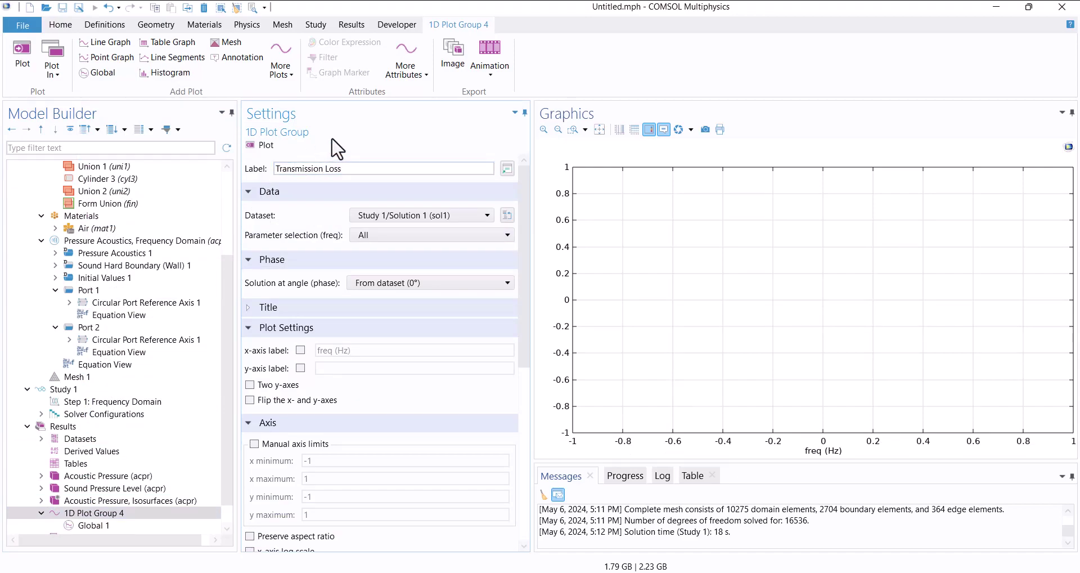
- Plot acpr.TL_21 from the port transmission-loss variables against frequency
click(92, 525)
click(510, 242)
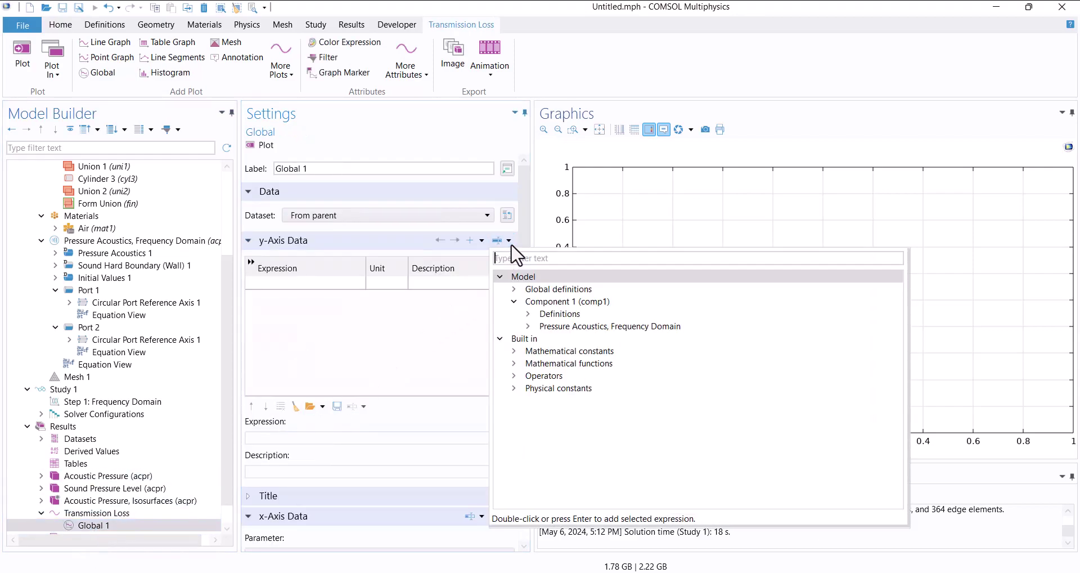
click(529, 326)
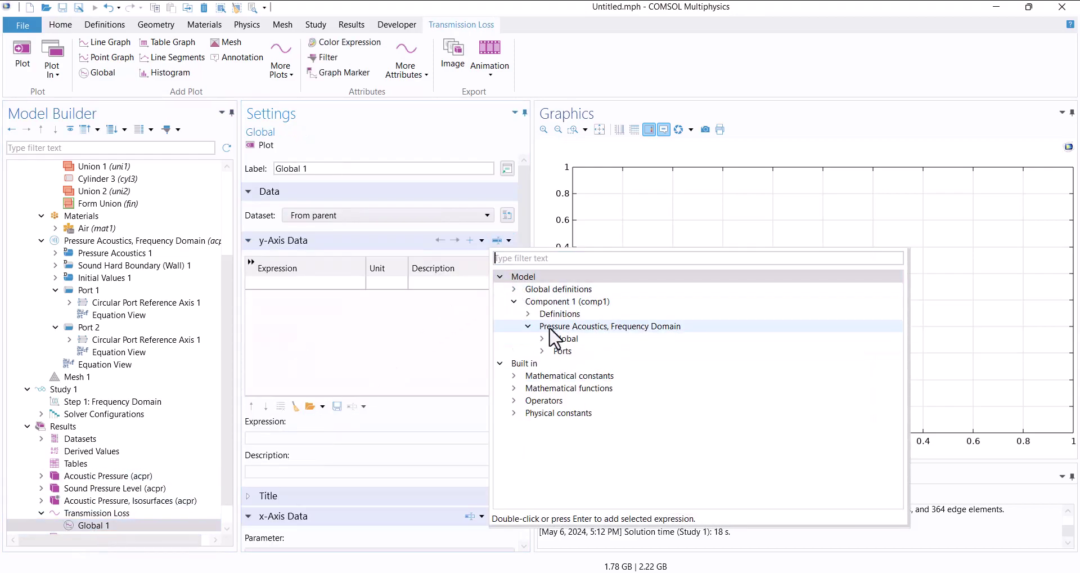
click(542, 352)
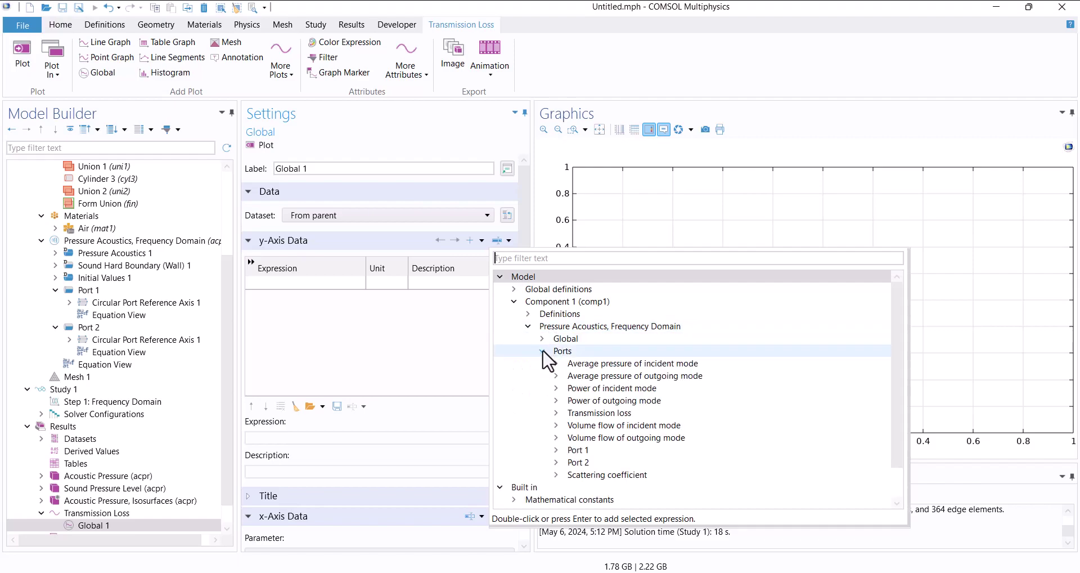
click(556, 413)
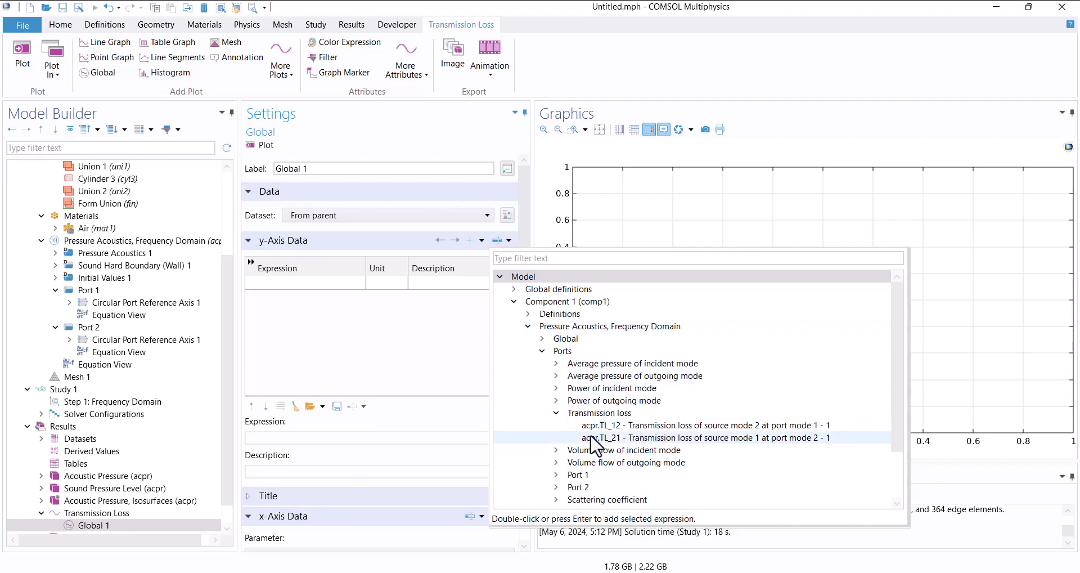
double_click(592, 437)
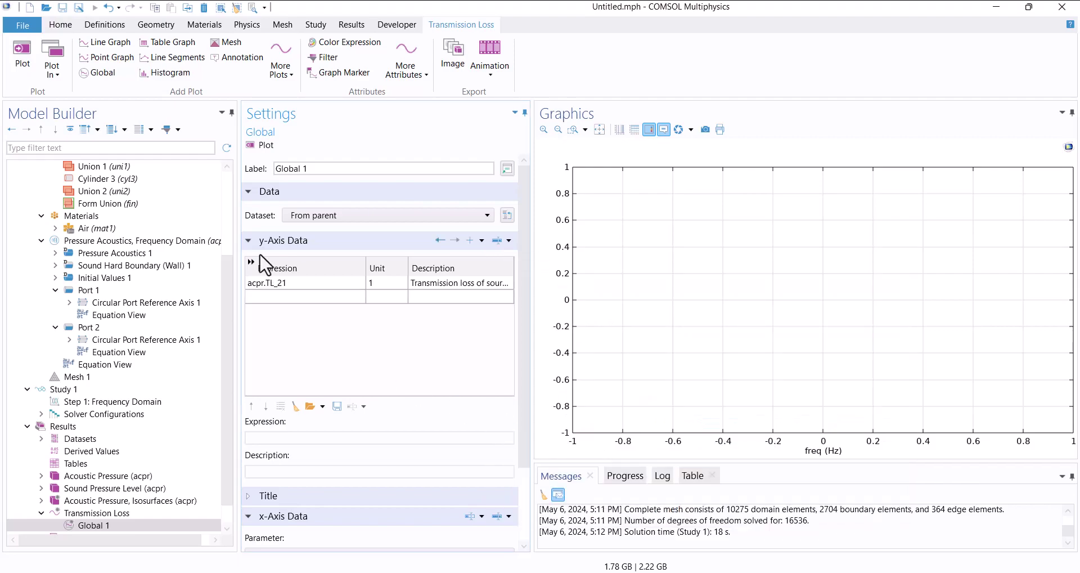
click(264, 145)
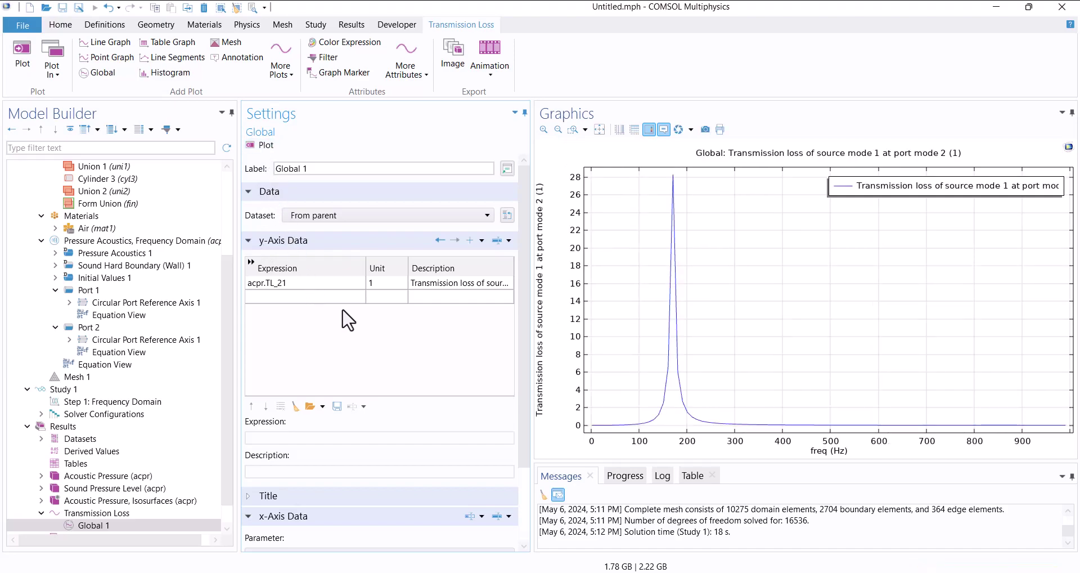
- Trim the curve description to 'Transmission loss' and replot
click(473, 283)
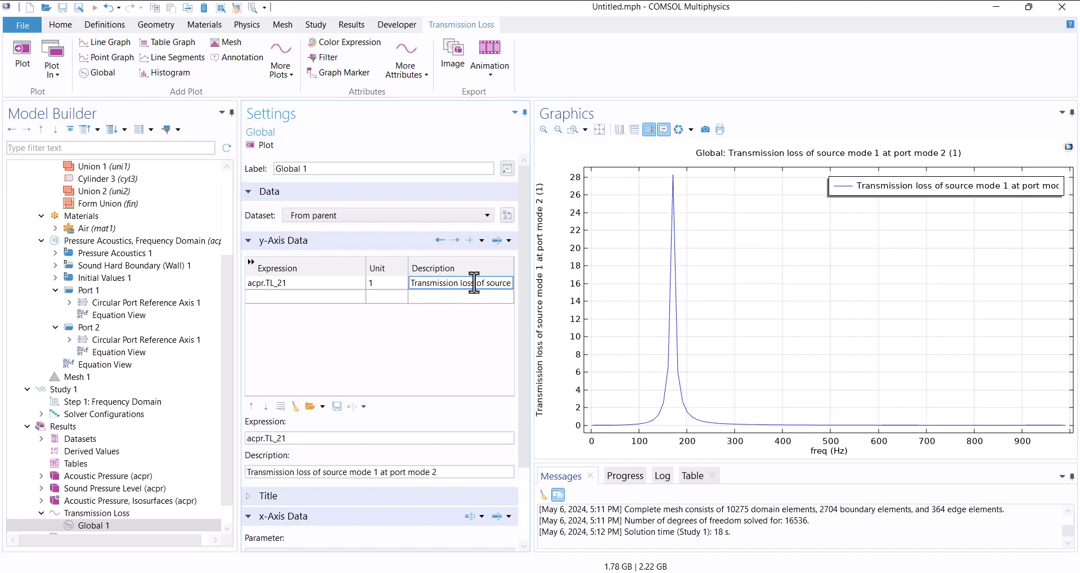
drag(474, 282, 569, 294)
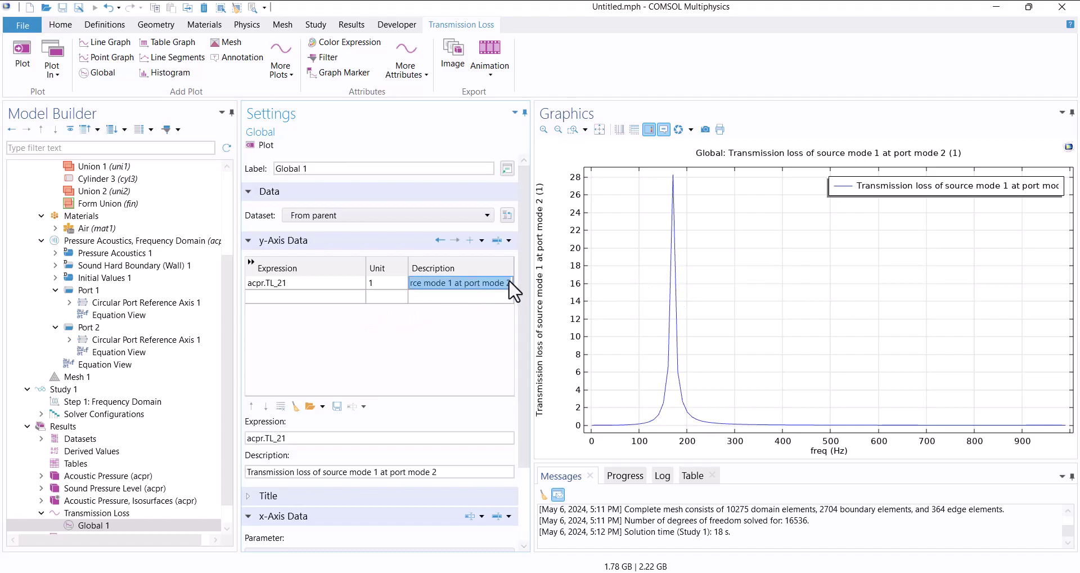
key(Left)
key(Left)
key(Left)
key(Left)
key(Left)
key(Left)
key(Left)
key(Left)
key(Left)
key(Left)
key(shift+End)
key(Delete)
key(Return)
click(256, 145)
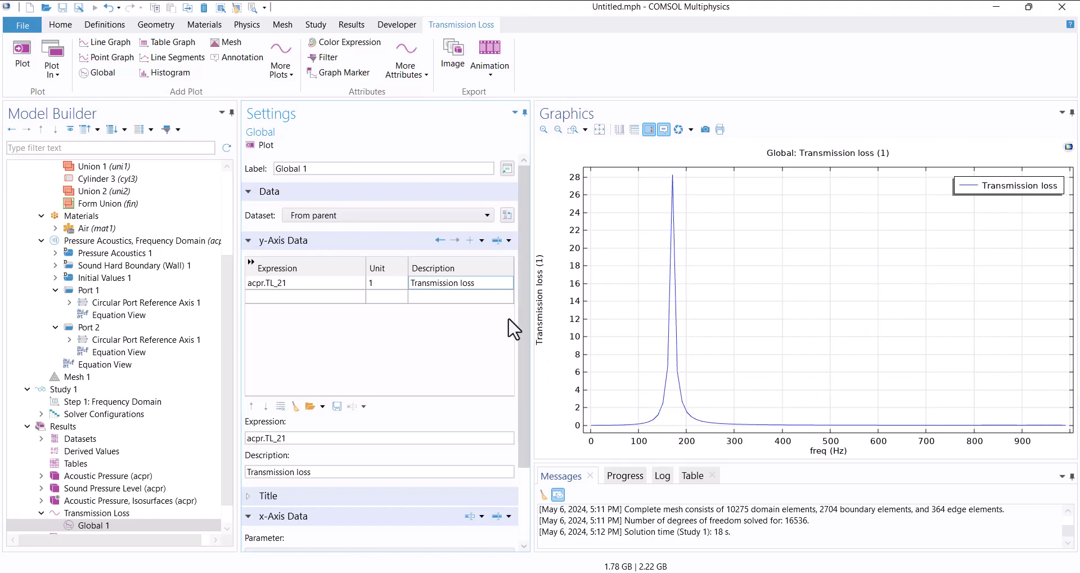
- Read the 171 Hz transmission-loss peak and compare it with the 179 Hz formula estimate
click(672, 175)
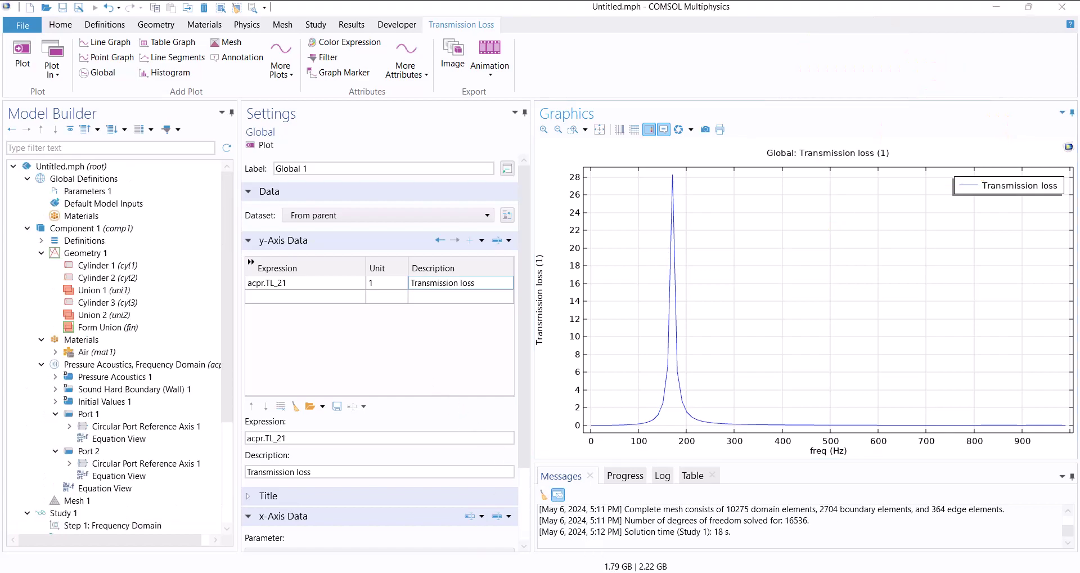
click(707, 545)
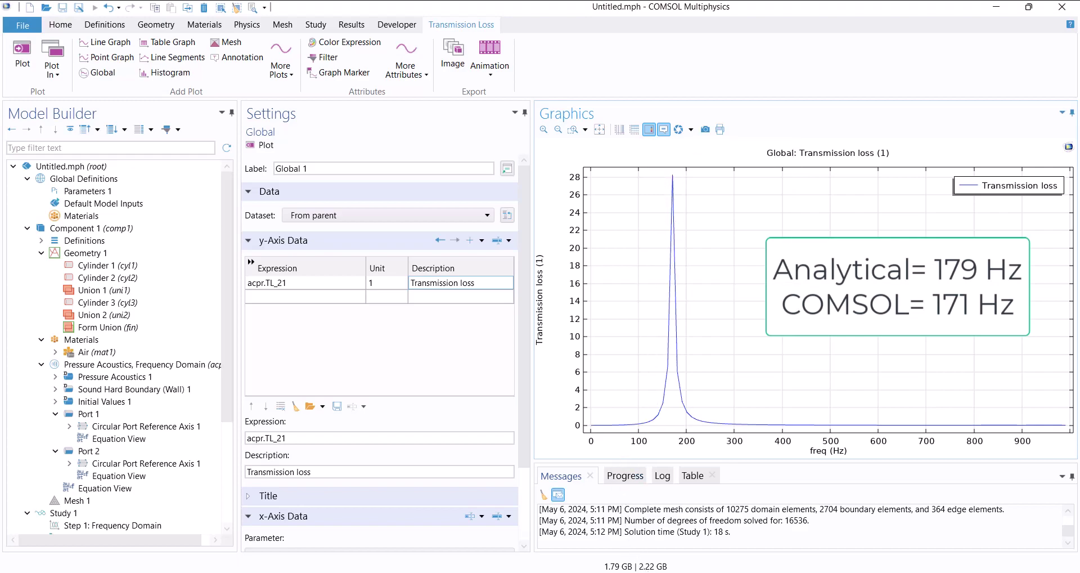
click(599, 544)
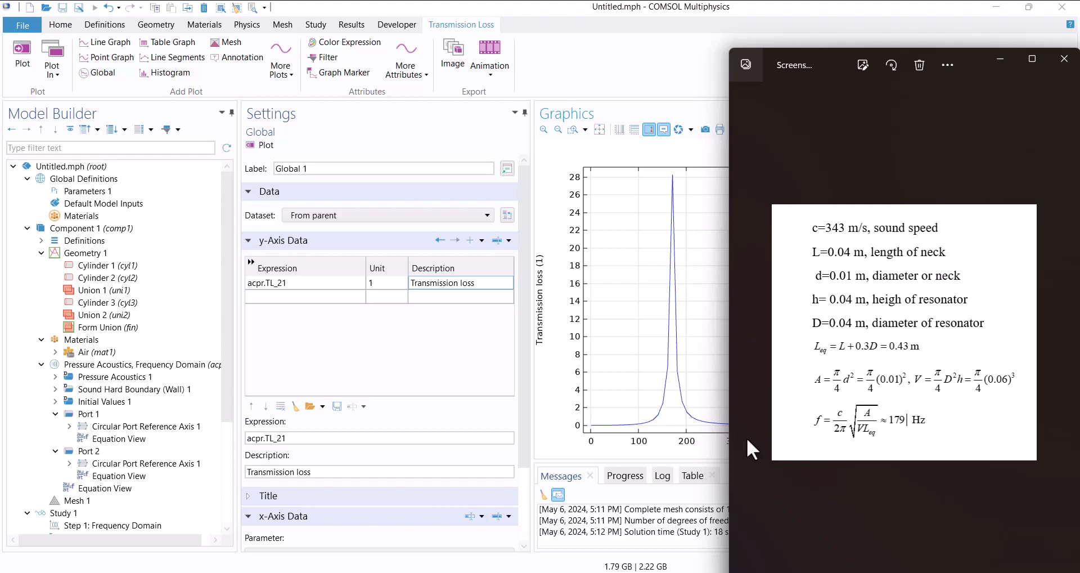
click(550, 11)
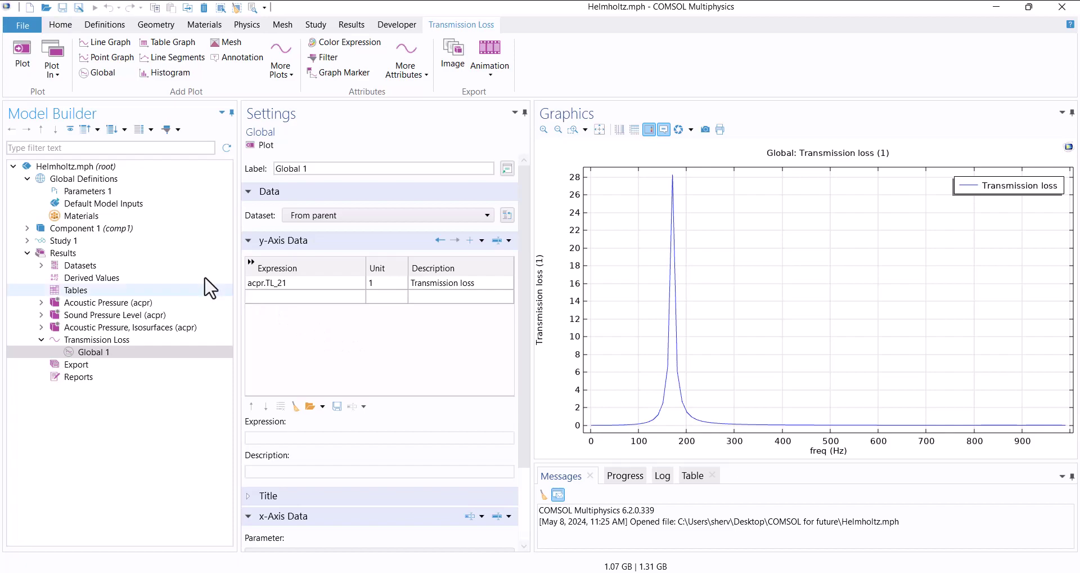
- Add Work Plane 1, face-parallel to the cylinder's top face, offset 30 mm, reversed normal
click(27, 228)
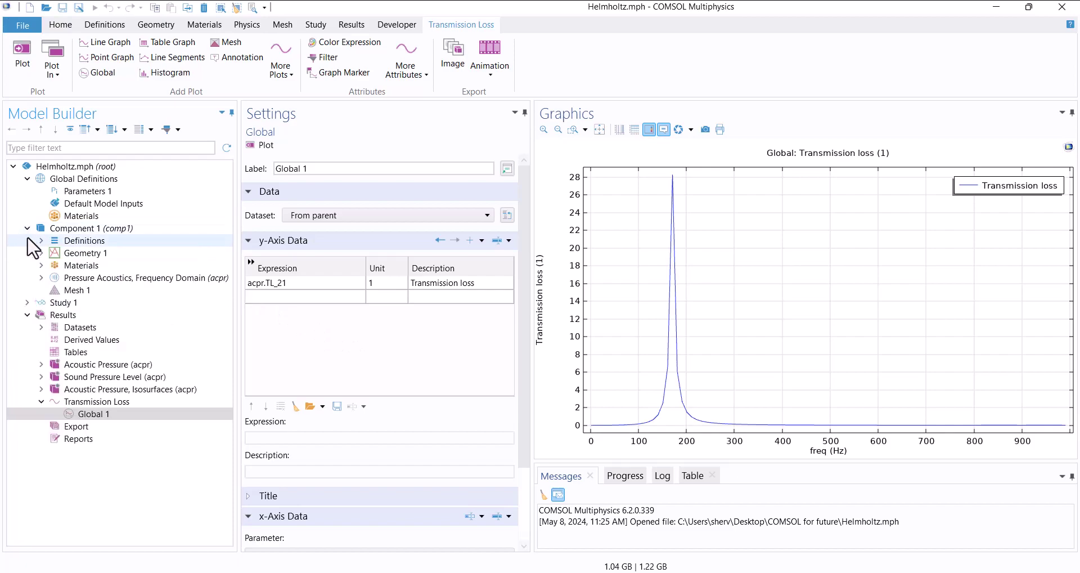
click(41, 253)
click(76, 256)
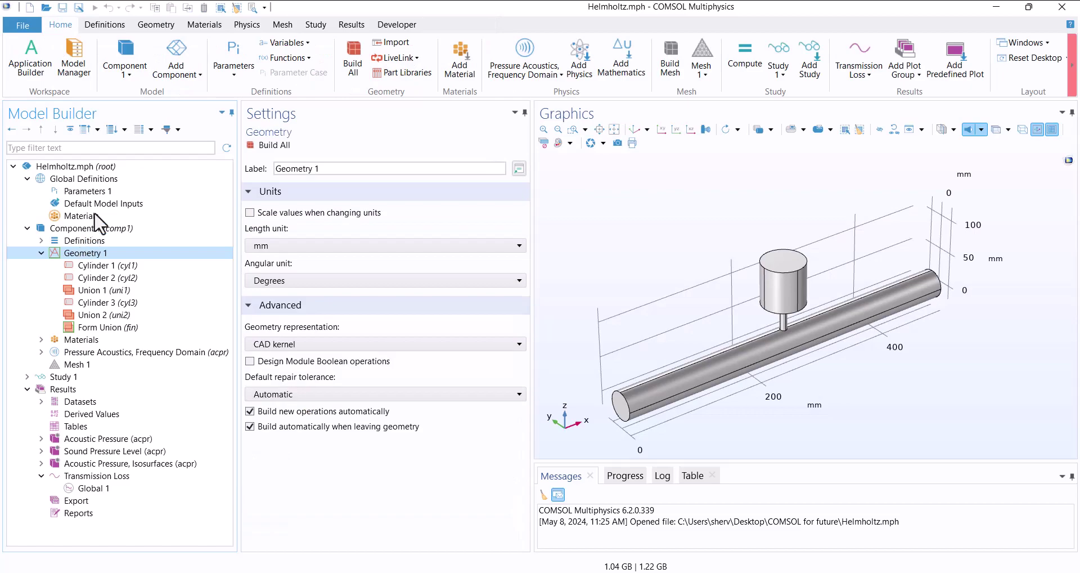
click(147, 28)
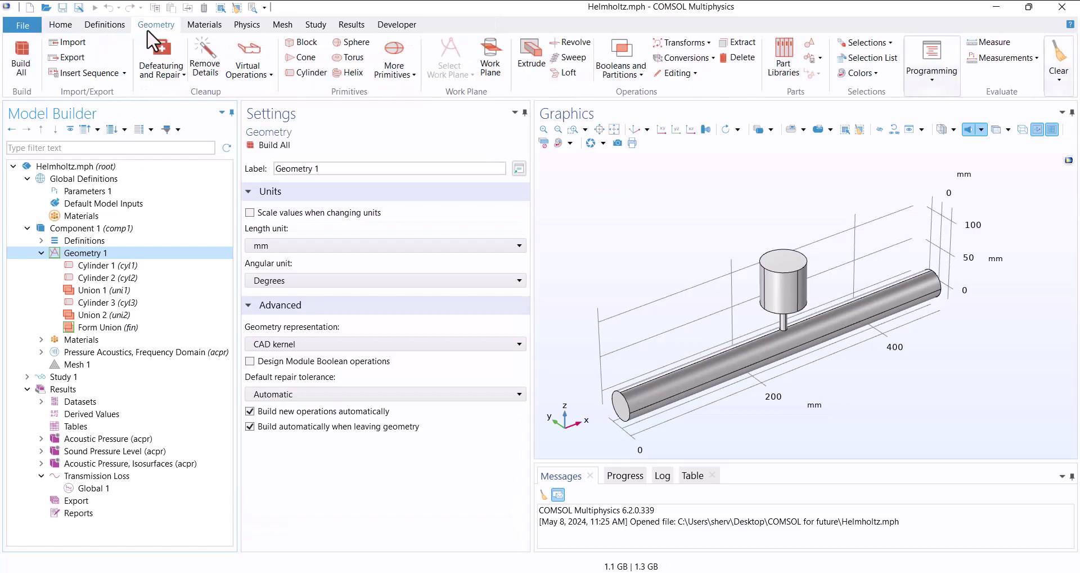
click(480, 52)
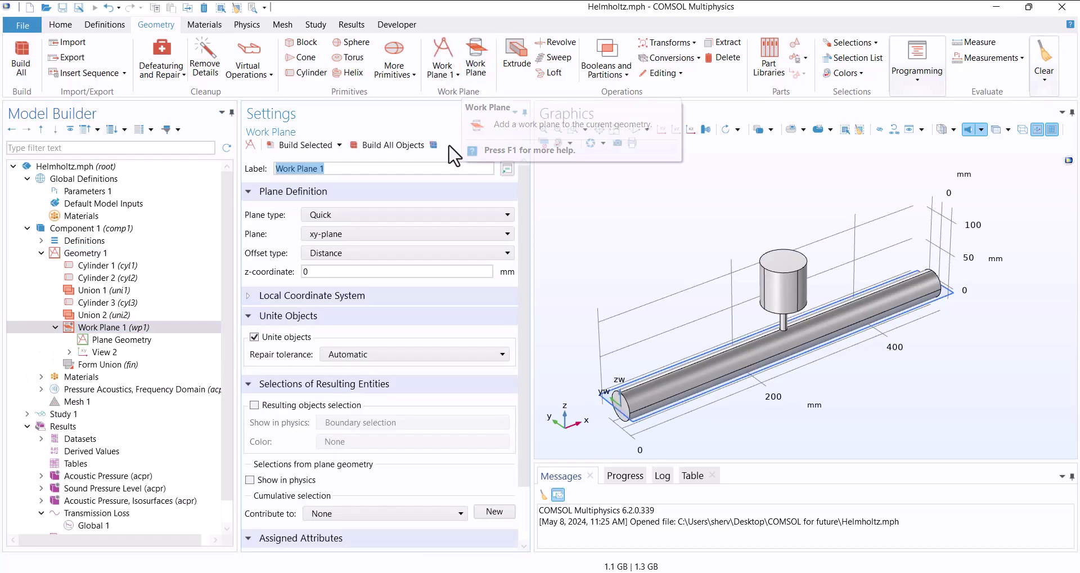
click(439, 216)
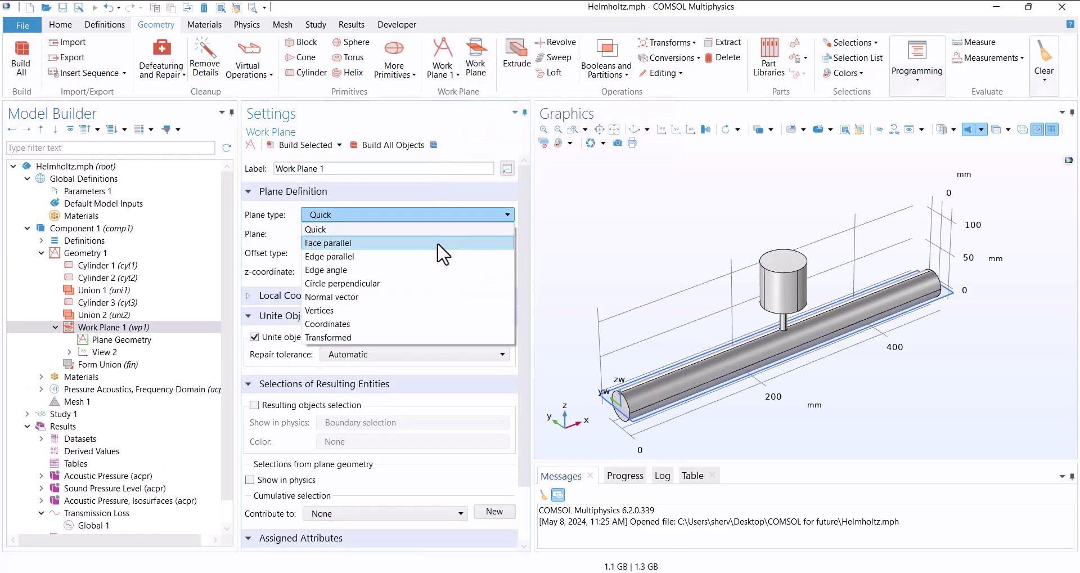
click(438, 243)
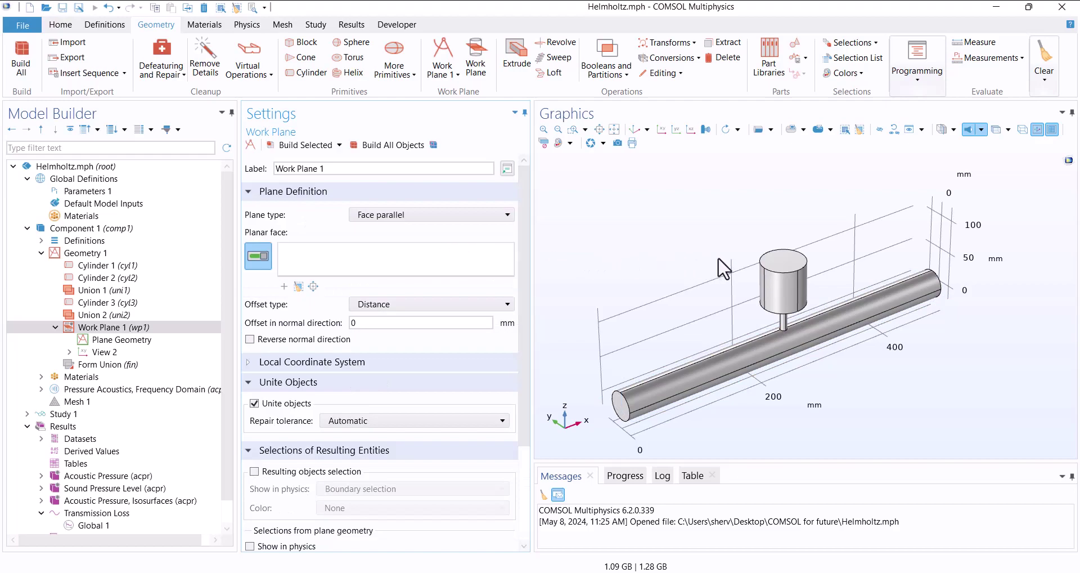
click(763, 274)
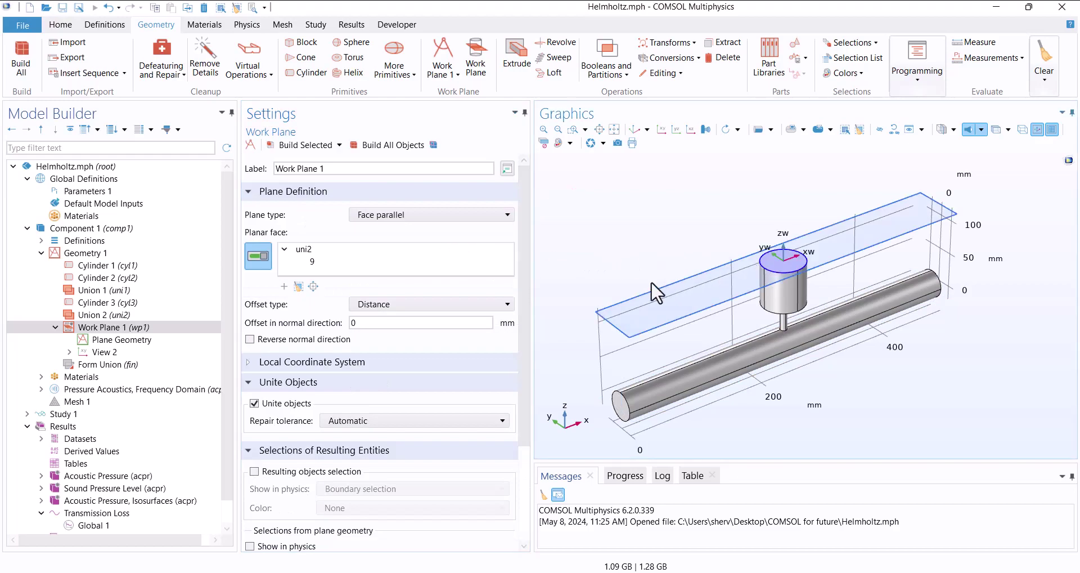
double_click(451, 322)
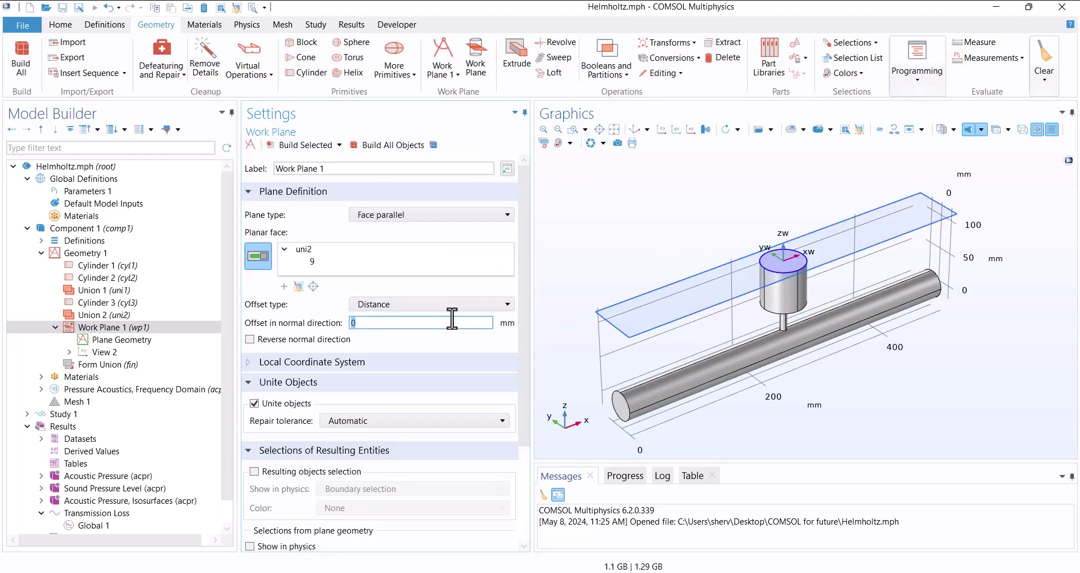
text(30)
key(Return)
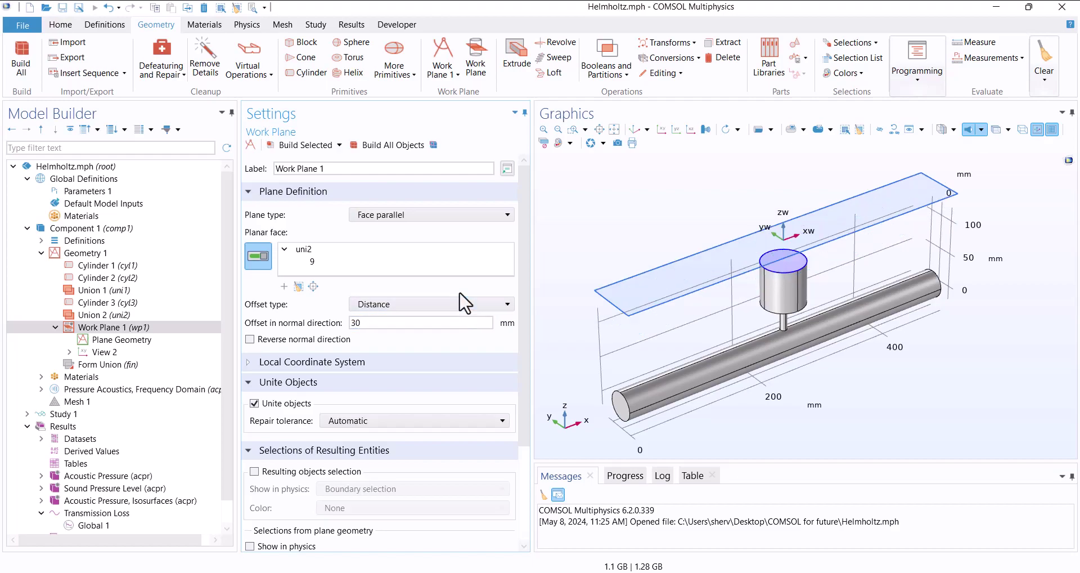
click(308, 340)
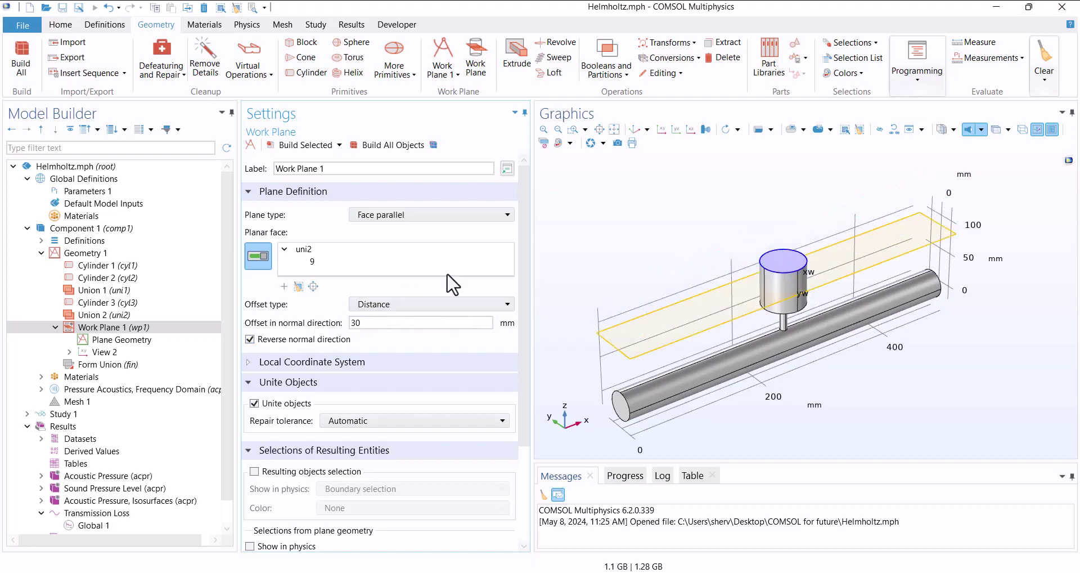
drag(613, 195, 618, 202)
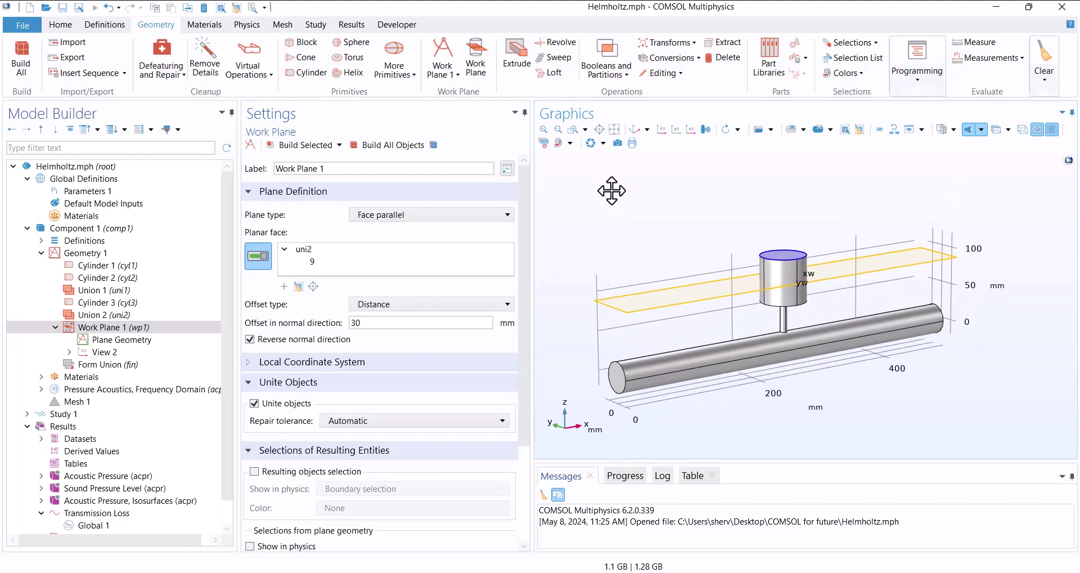
- Partition the whole geometry with work plane wp1 and build it
click(599, 78)
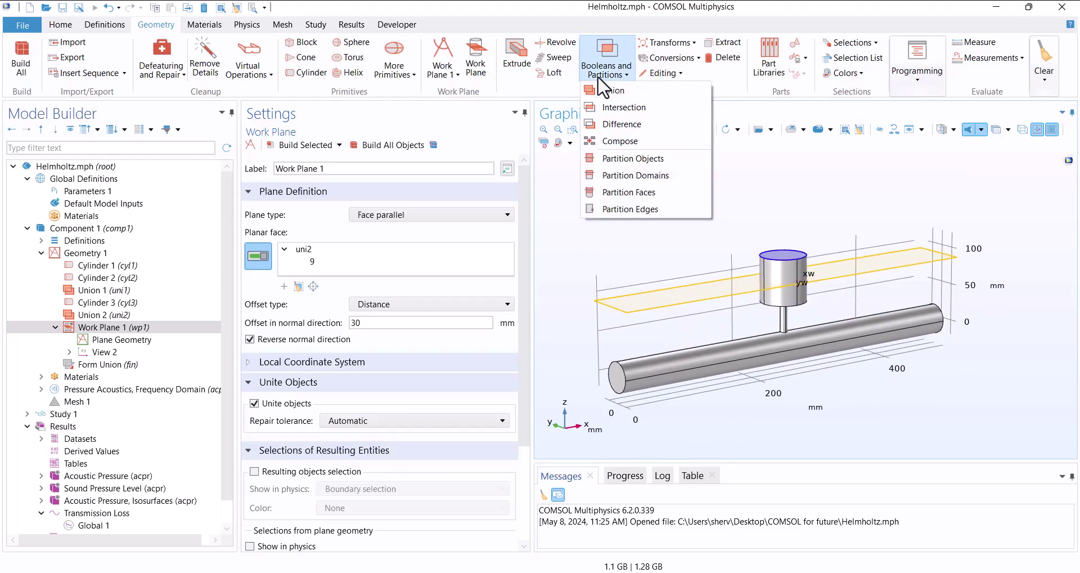
click(623, 159)
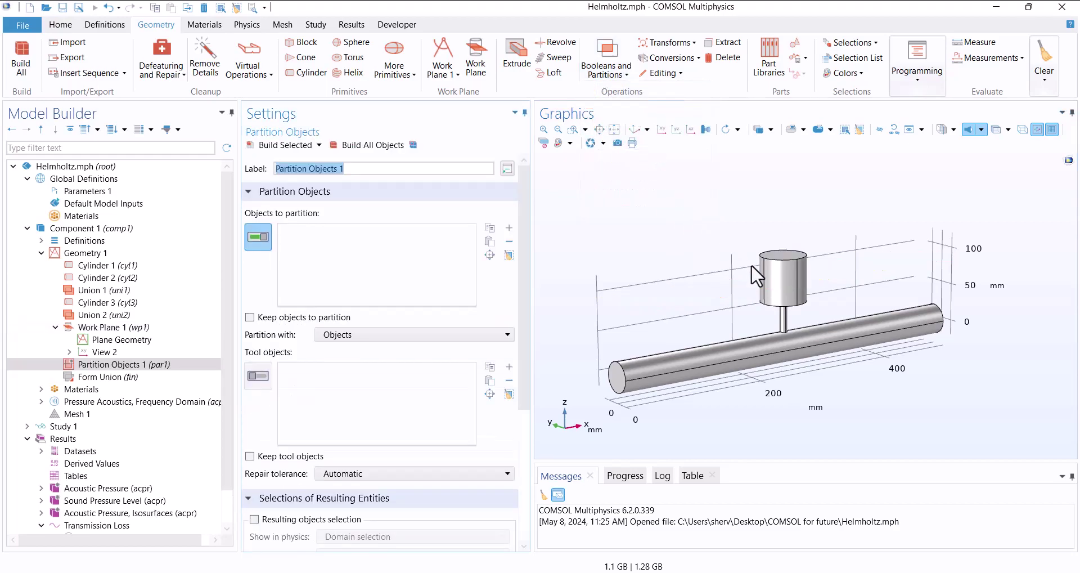
click(757, 270)
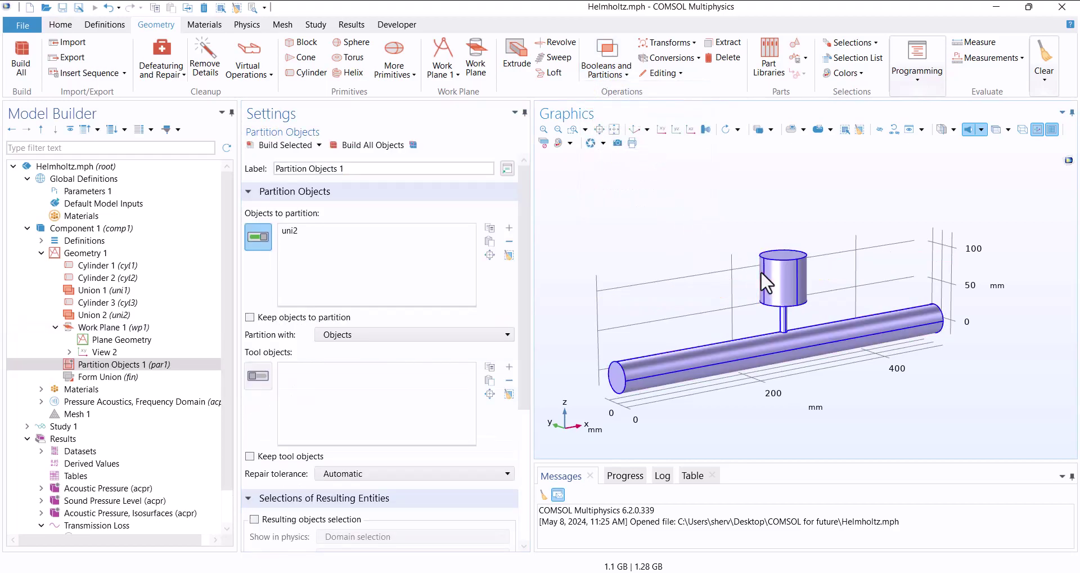
click(489, 336)
click(476, 367)
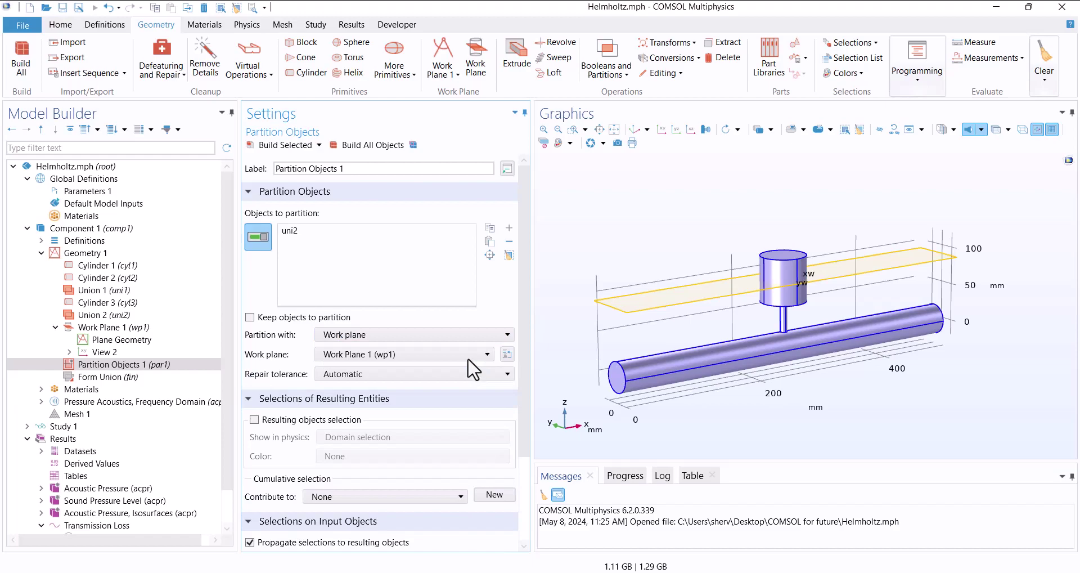
click(308, 147)
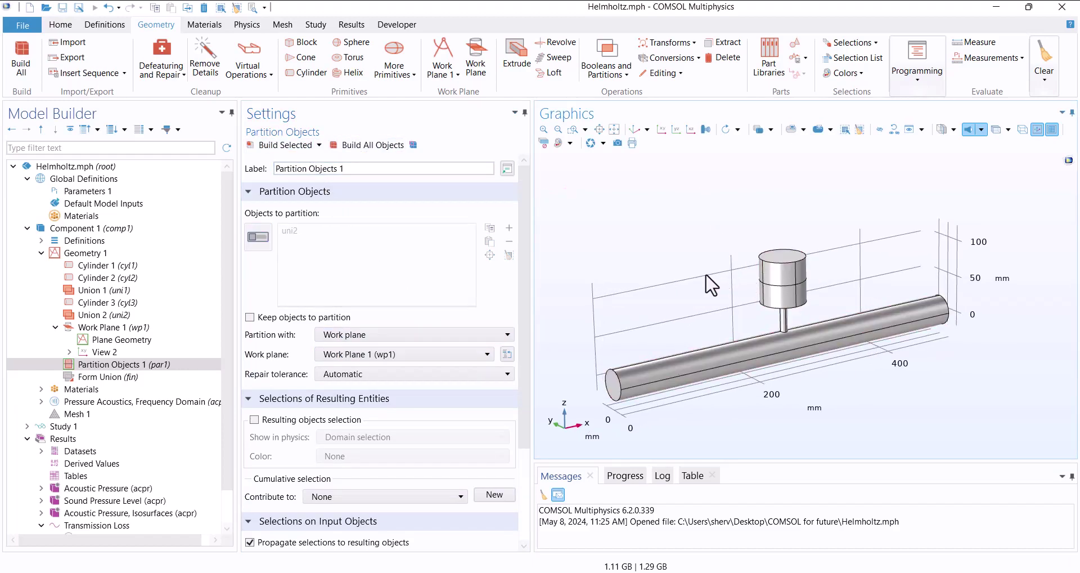
- Finalize the geometry and check the two domains in Pressure Acoustics settings
click(41, 253)
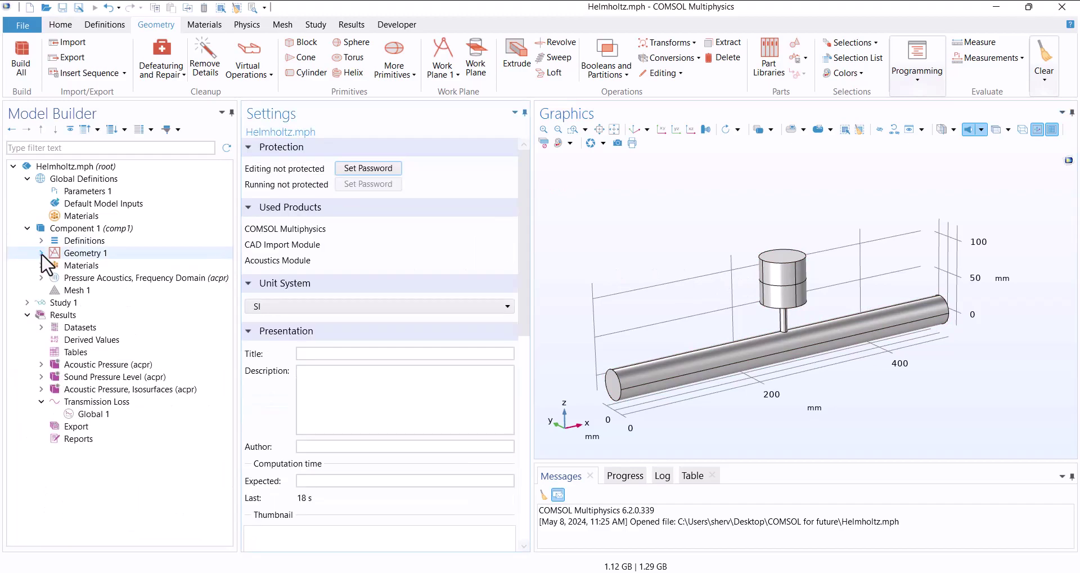
click(66, 276)
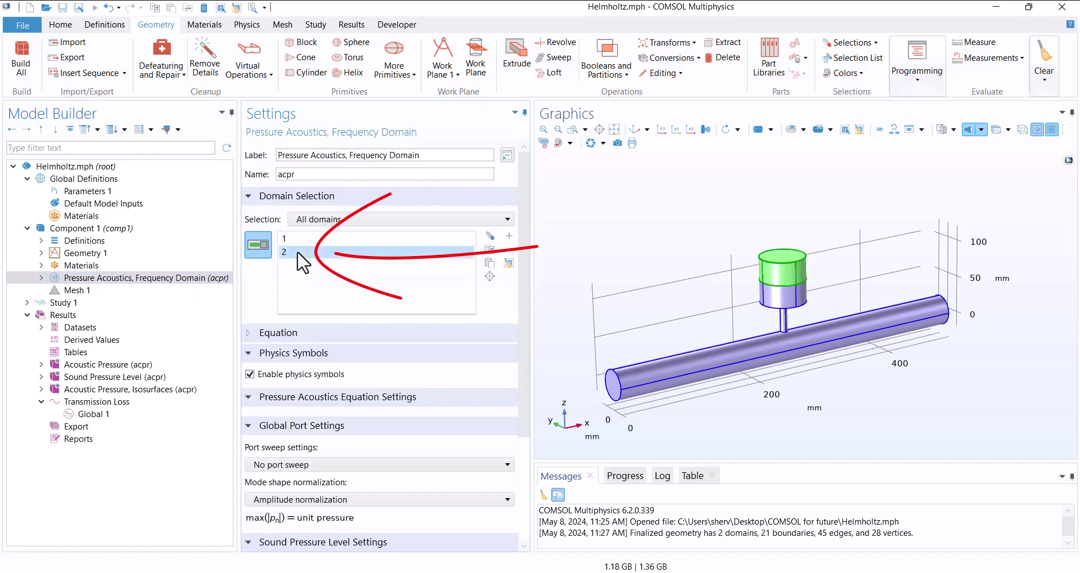
key(Up)
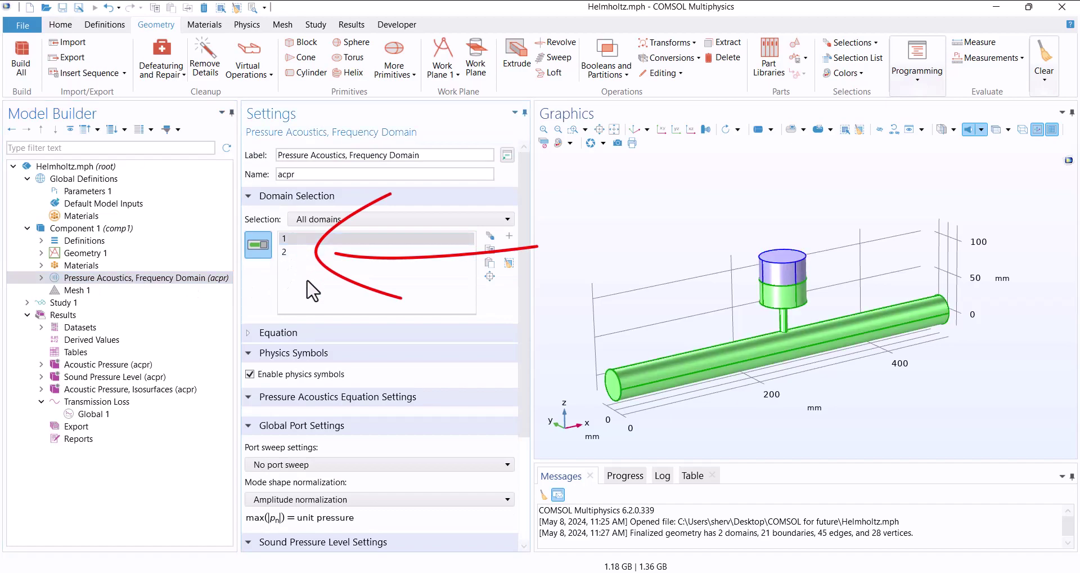
- Add a Poroacoustics domain feature and assign it to the upper cylinder (domain 2)
click(244, 26)
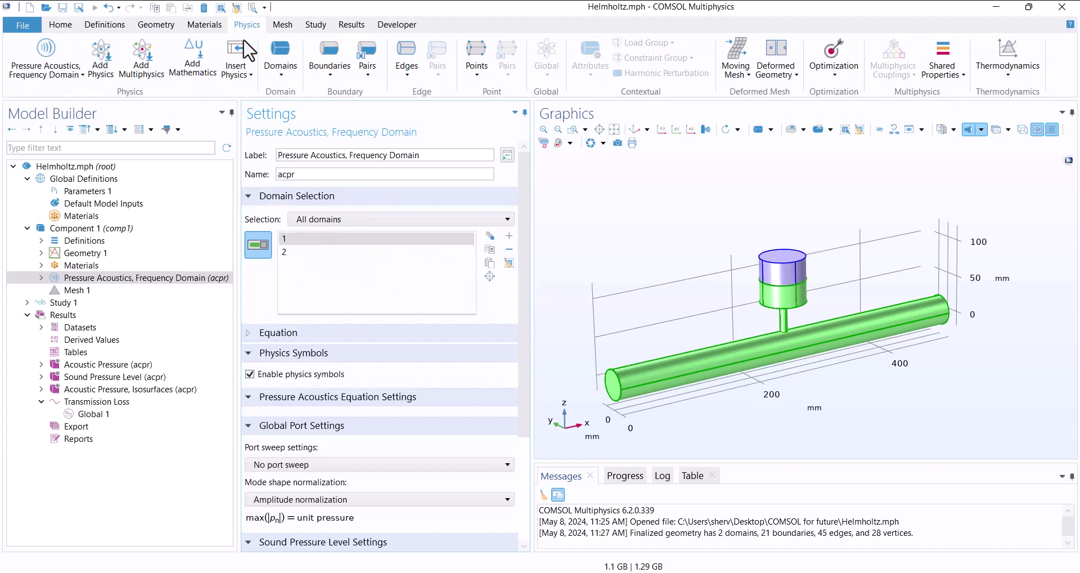
click(272, 73)
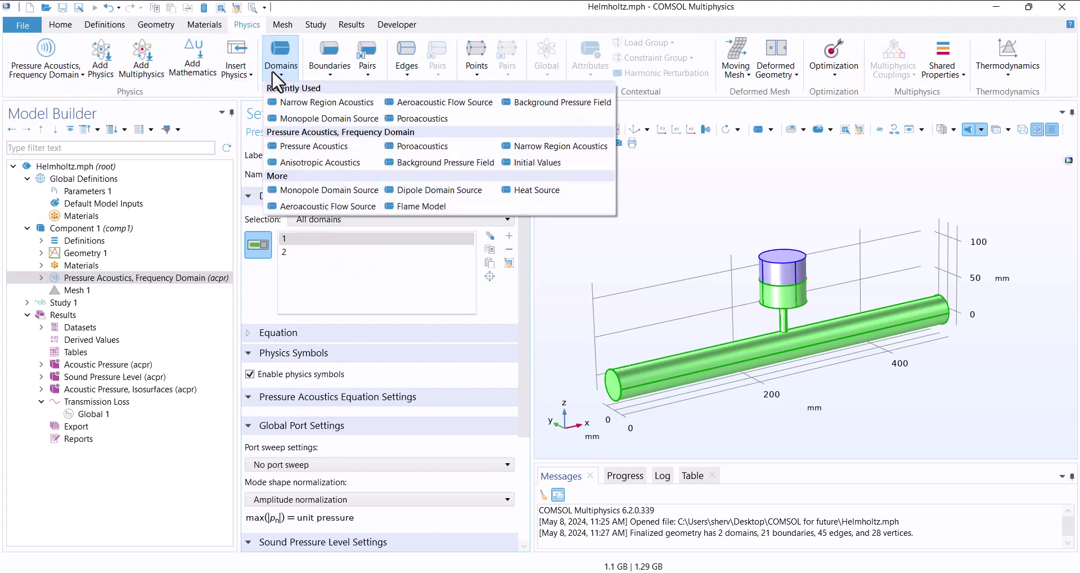
click(403, 119)
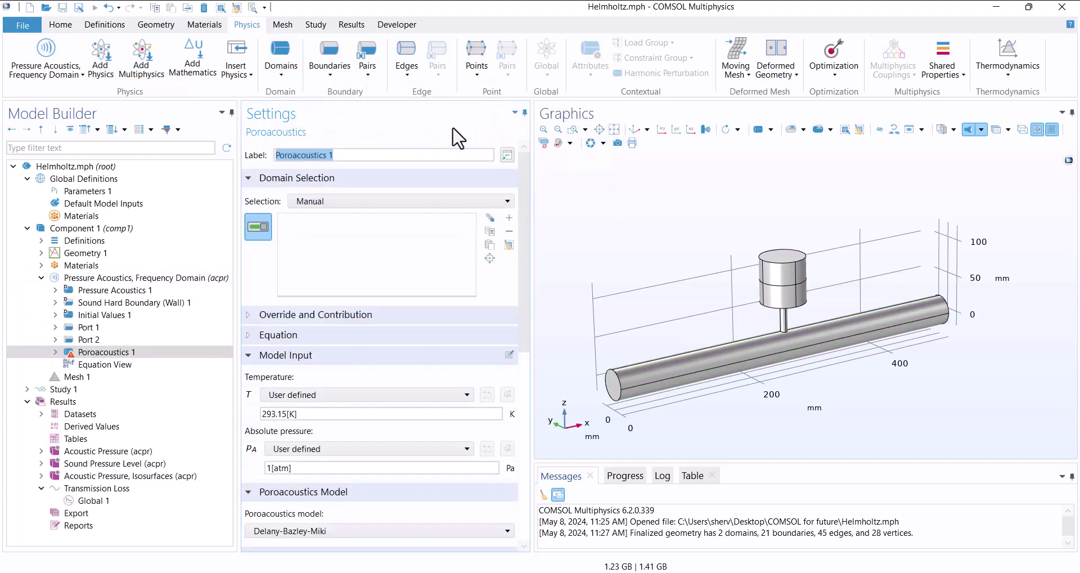
click(766, 259)
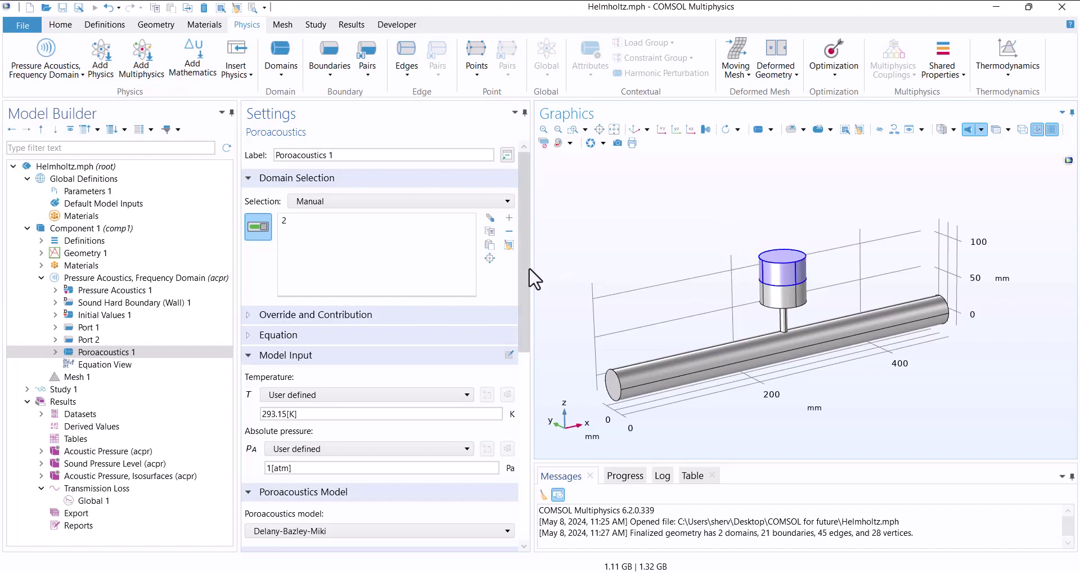
drag(530, 271, 540, 436)
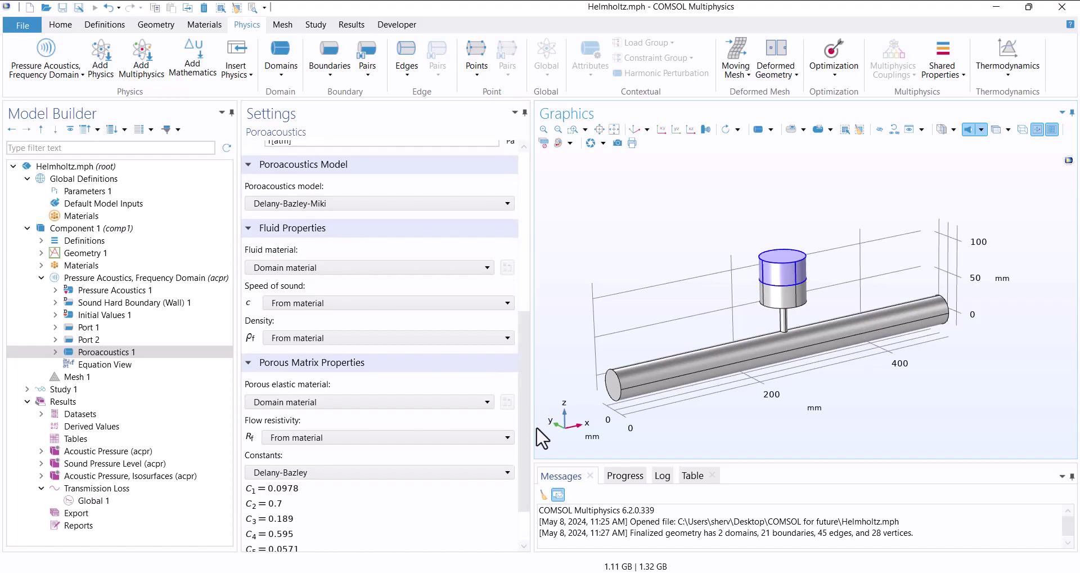
- Keep the Delany-Bazley-Miki model and set the porous elastic material to Air (mat1)
click(508, 203)
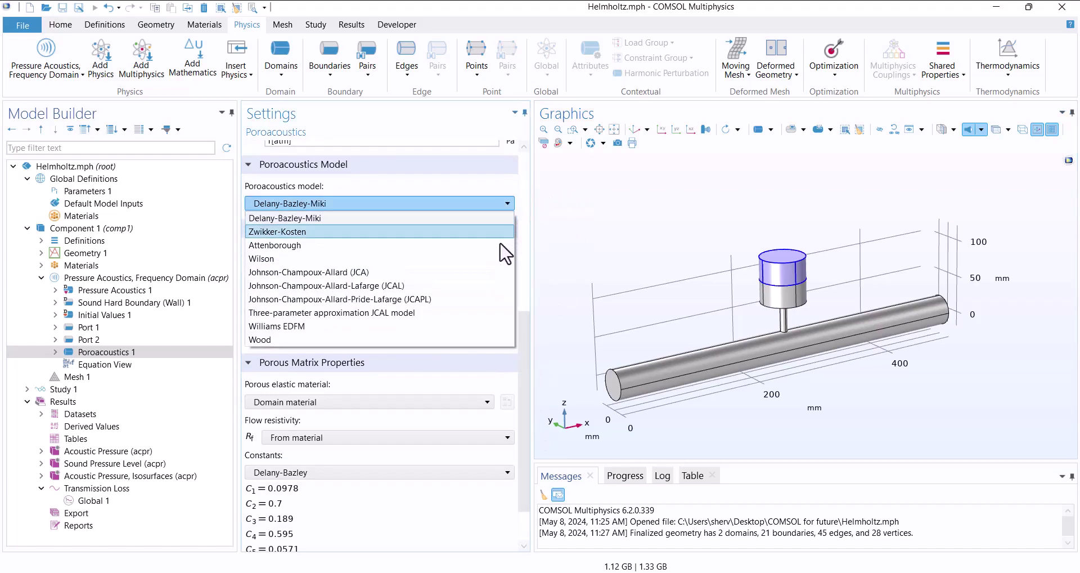
click(485, 201)
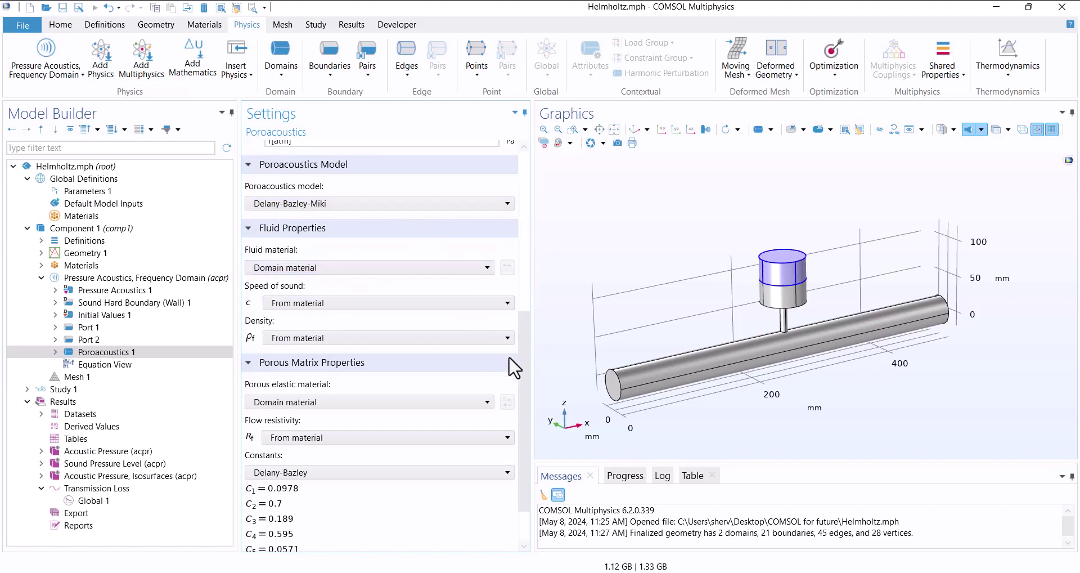
drag(524, 380, 522, 411)
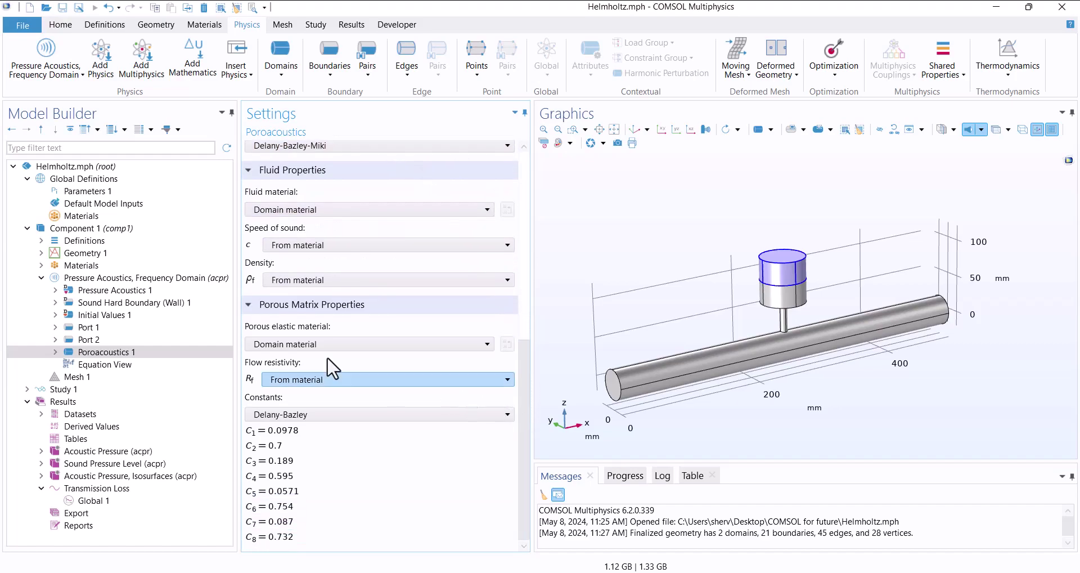
click(295, 343)
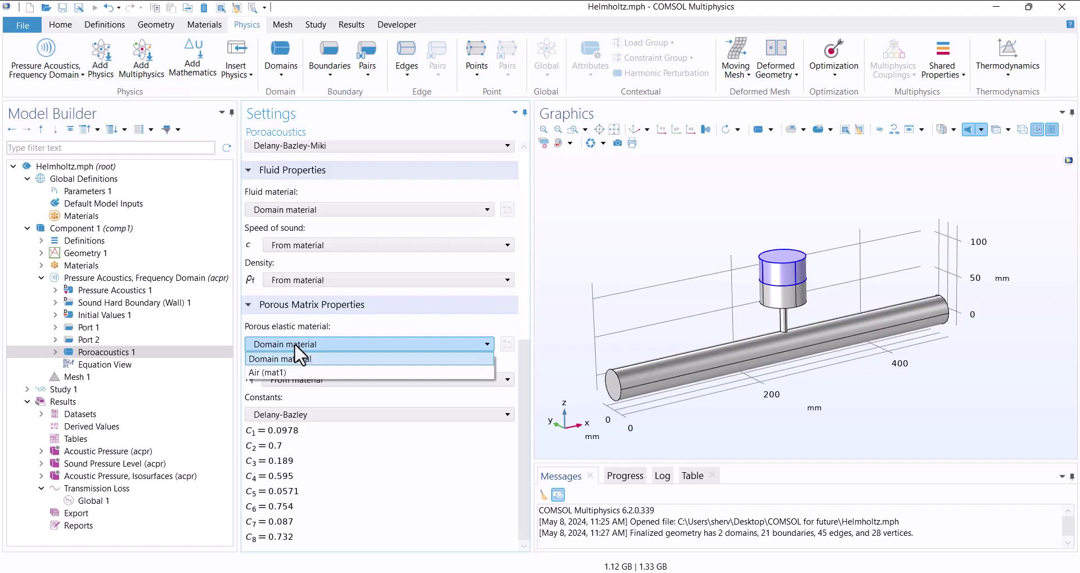
click(295, 371)
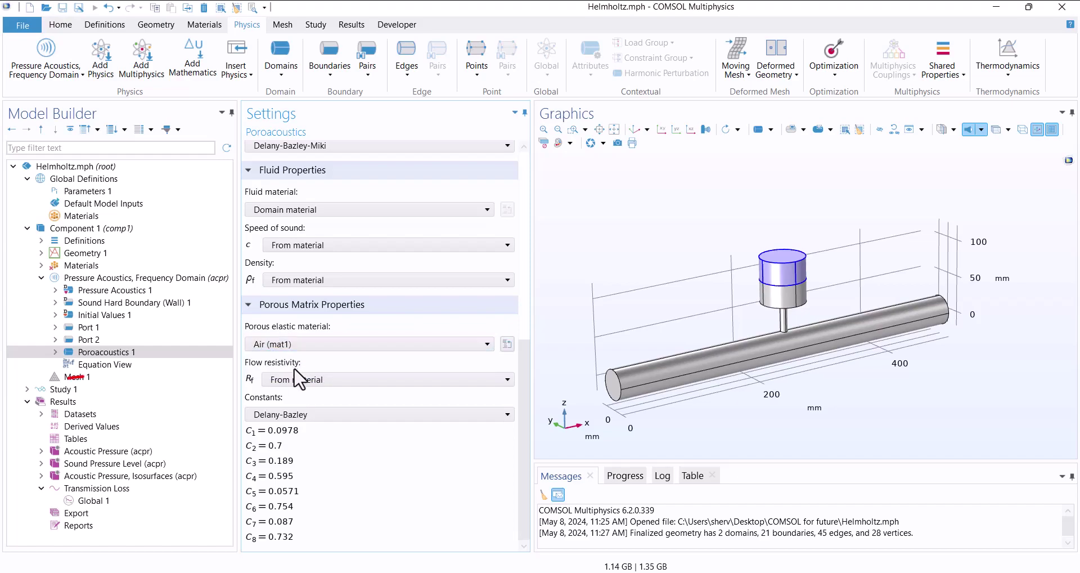
click(304, 379)
click(295, 398)
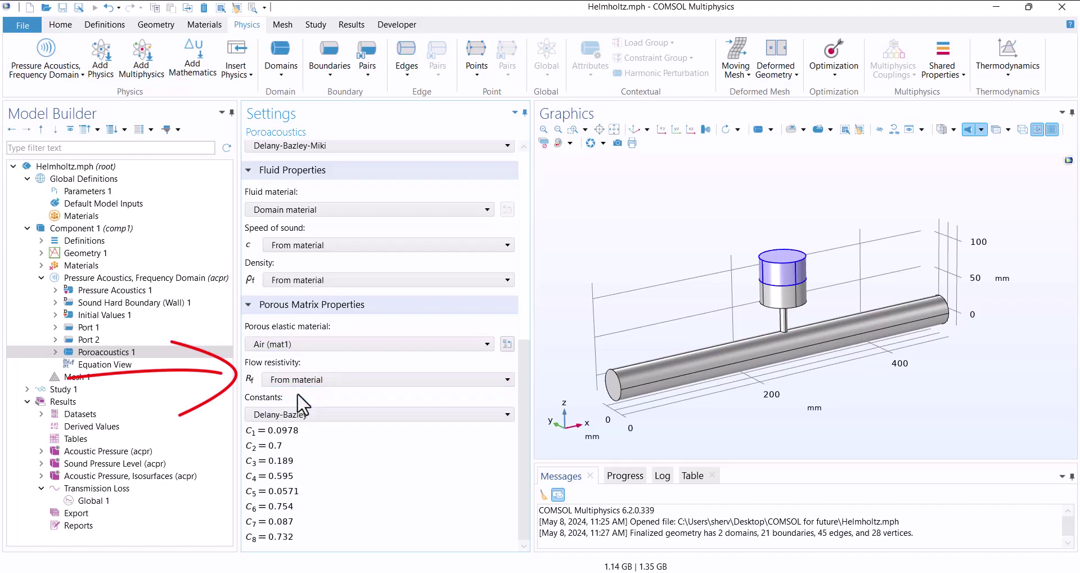
- Check the Air material, then make flow resistivity user defined at 1000 Pa·s/m²
click(41, 265)
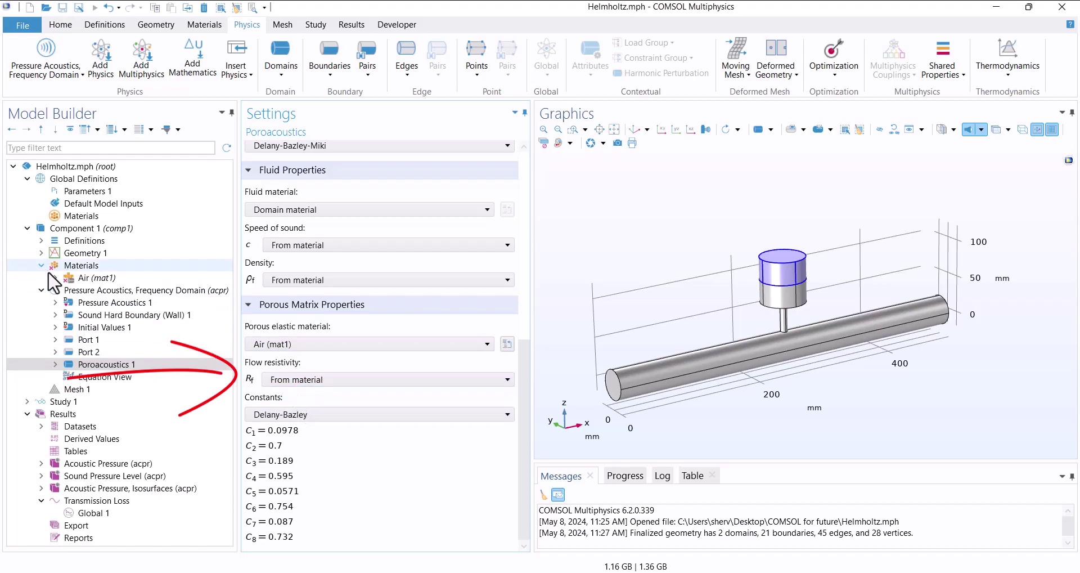
click(79, 278)
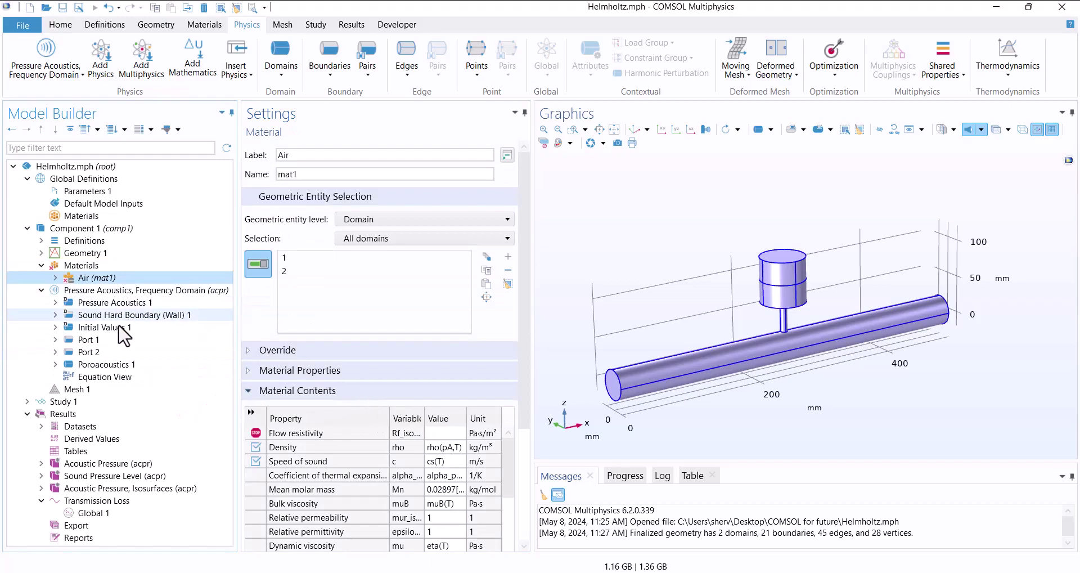
click(119, 365)
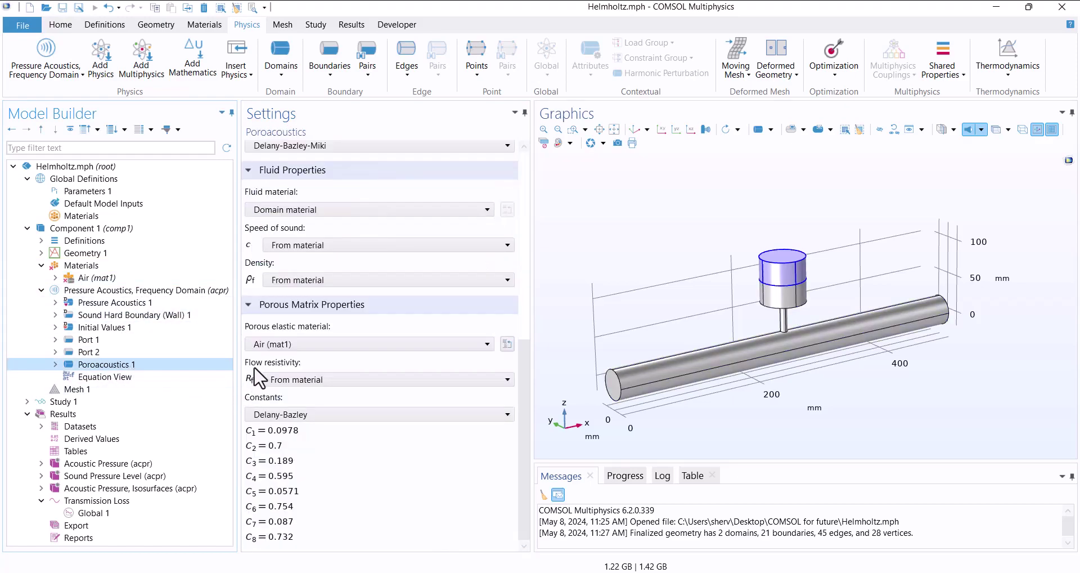
click(277, 380)
click(278, 404)
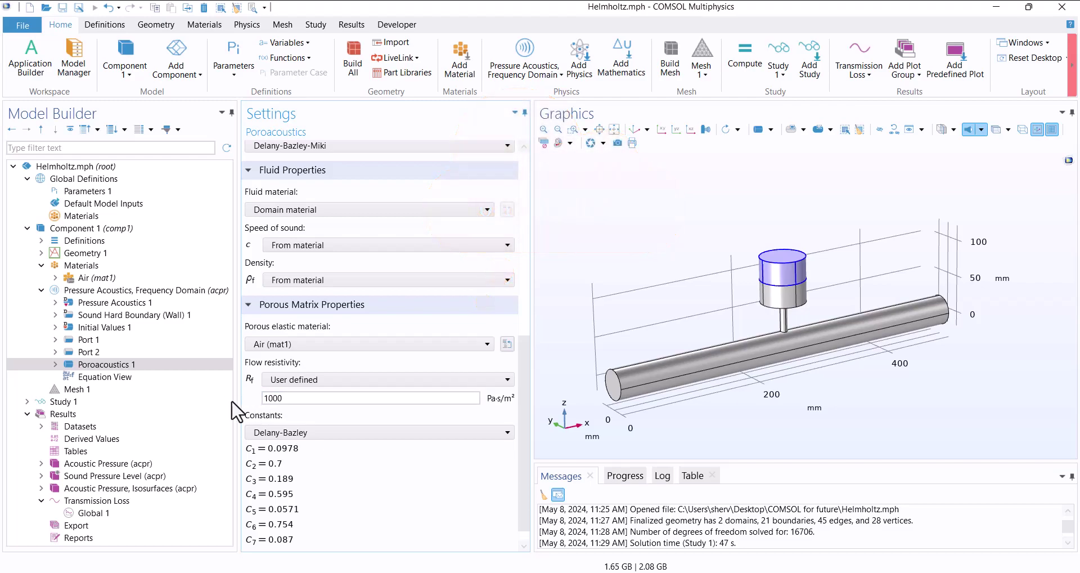
- Rebuild Mesh 1 and recompute Study 1 with the poroacoustic absorber included
click(112, 389)
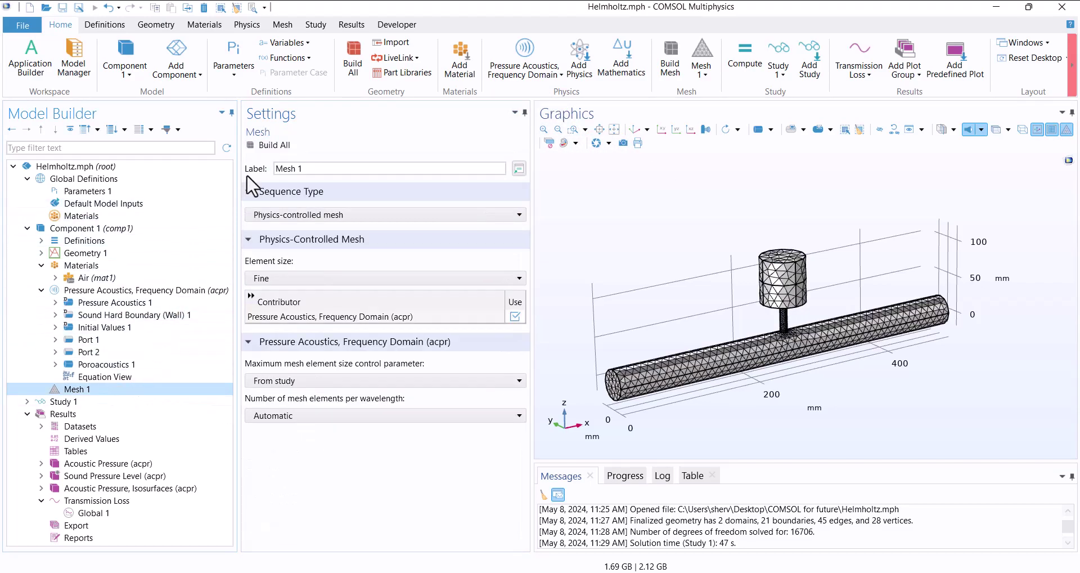
click(263, 146)
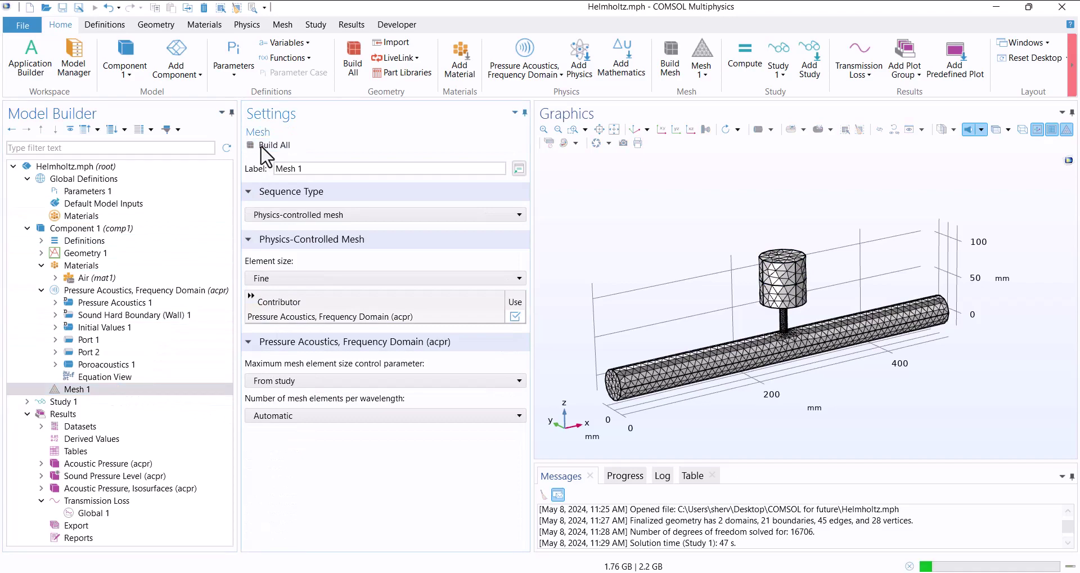
click(133, 401)
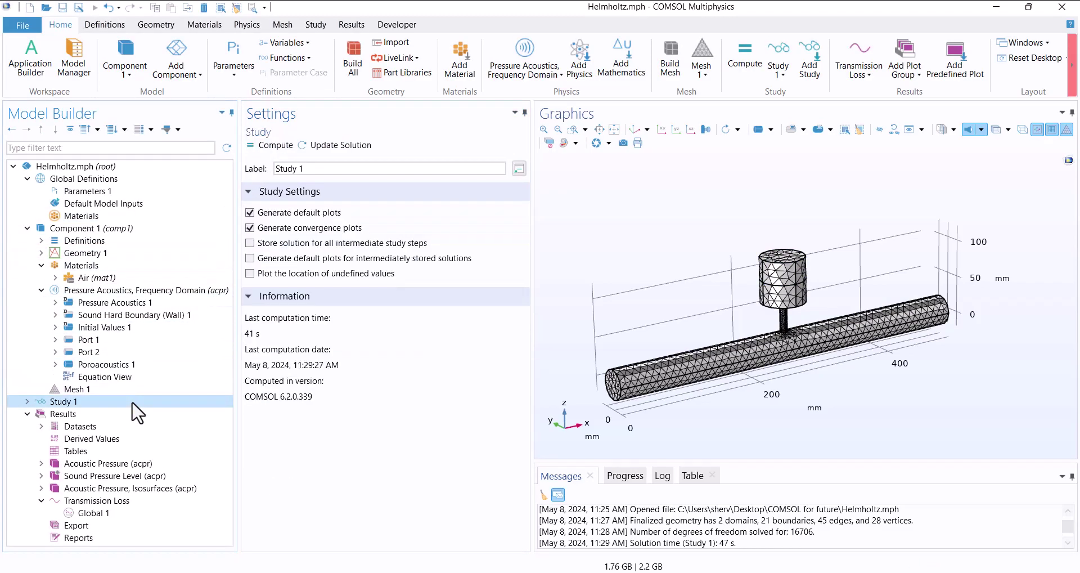
click(276, 145)
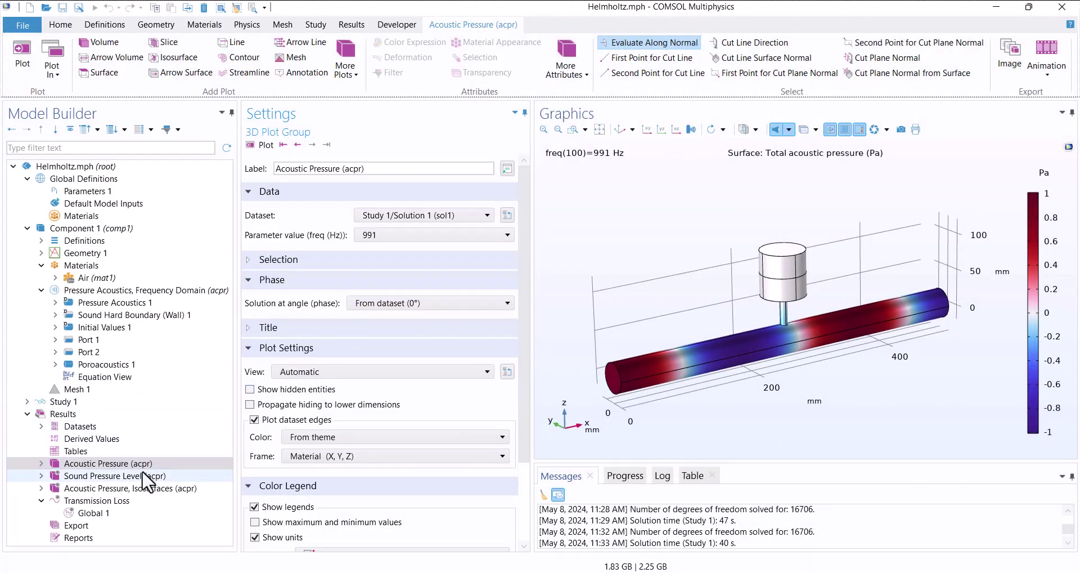
- View the Sound Pressure Level plot, then the Transmission Loss curve, now peaking at 161 Hz
click(147, 475)
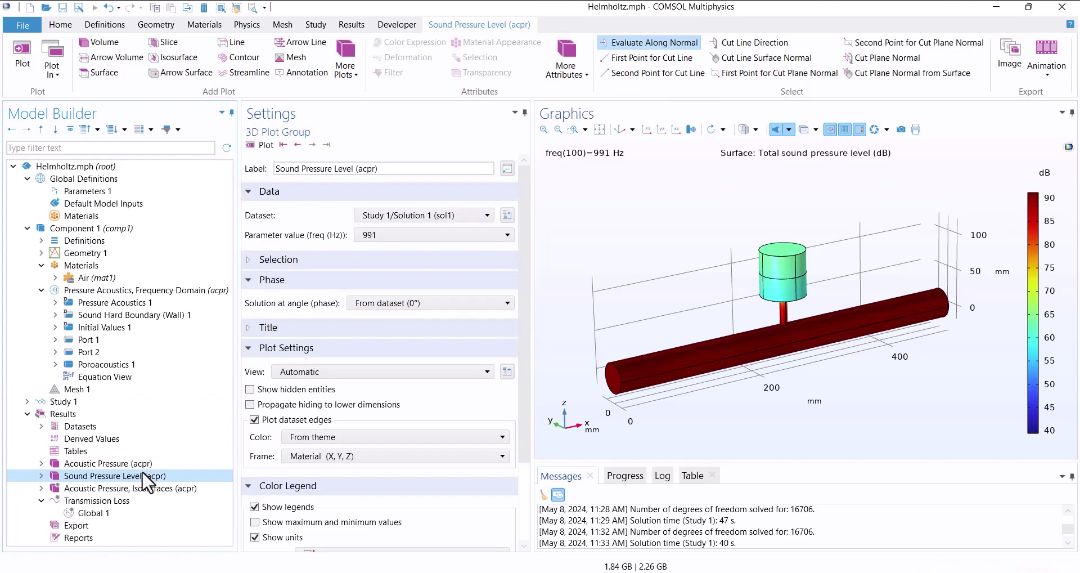
click(134, 501)
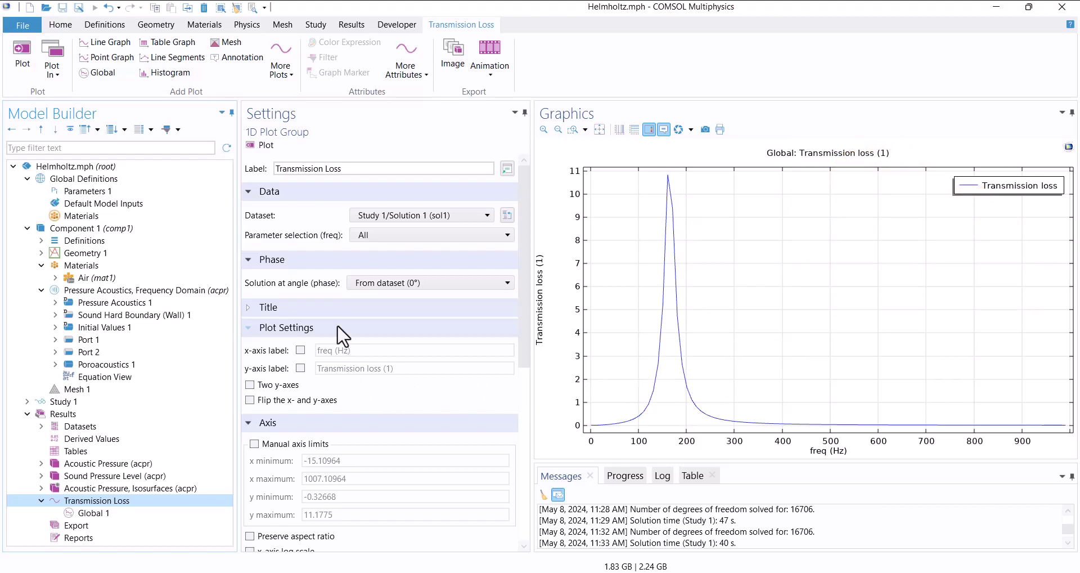
- Add a second Frequency Domain study as Study 2
click(322, 27)
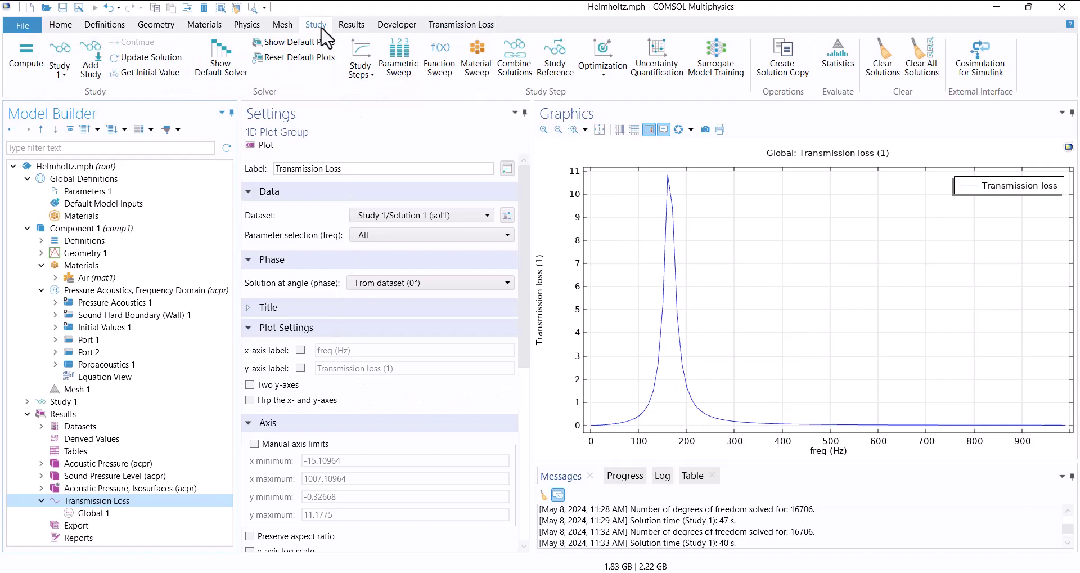
click(86, 50)
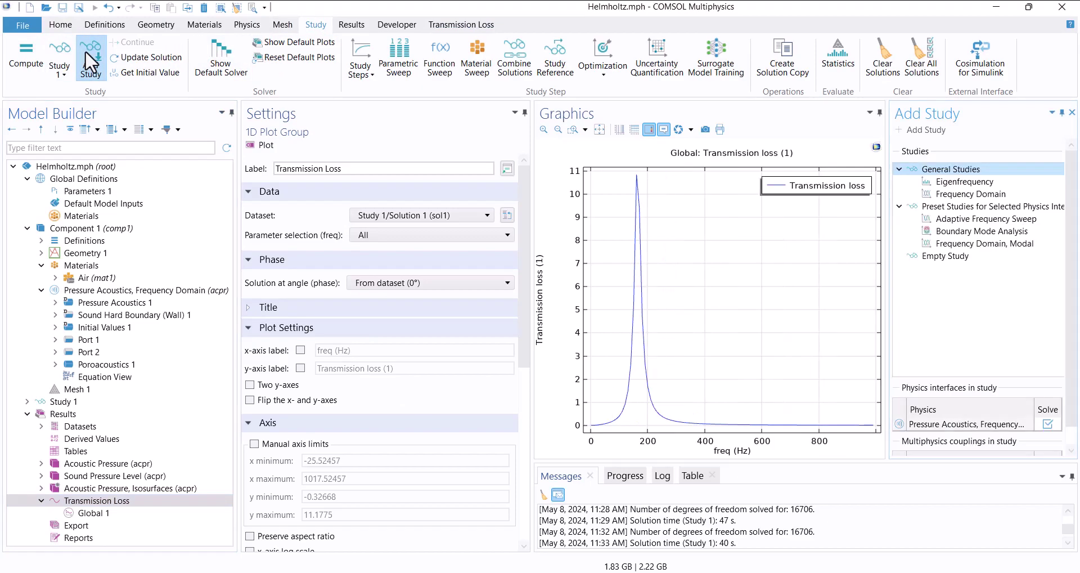
click(919, 195)
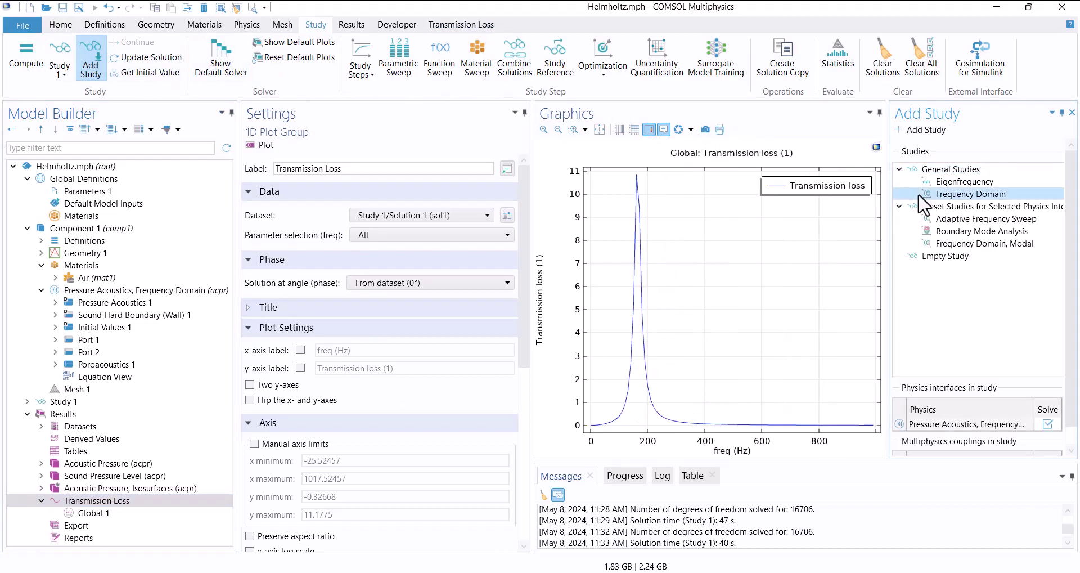
click(923, 130)
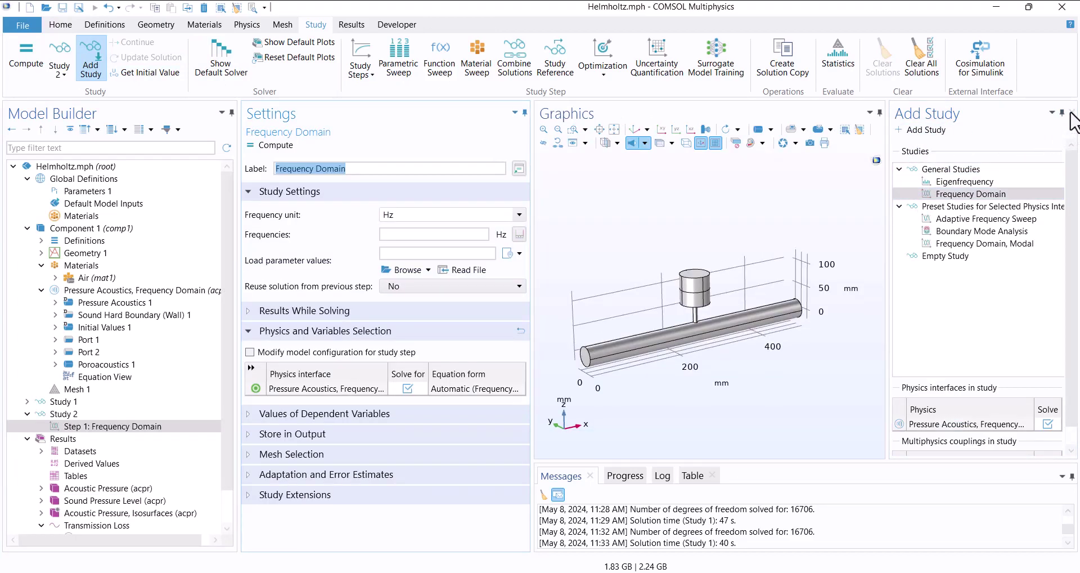
click(1072, 113)
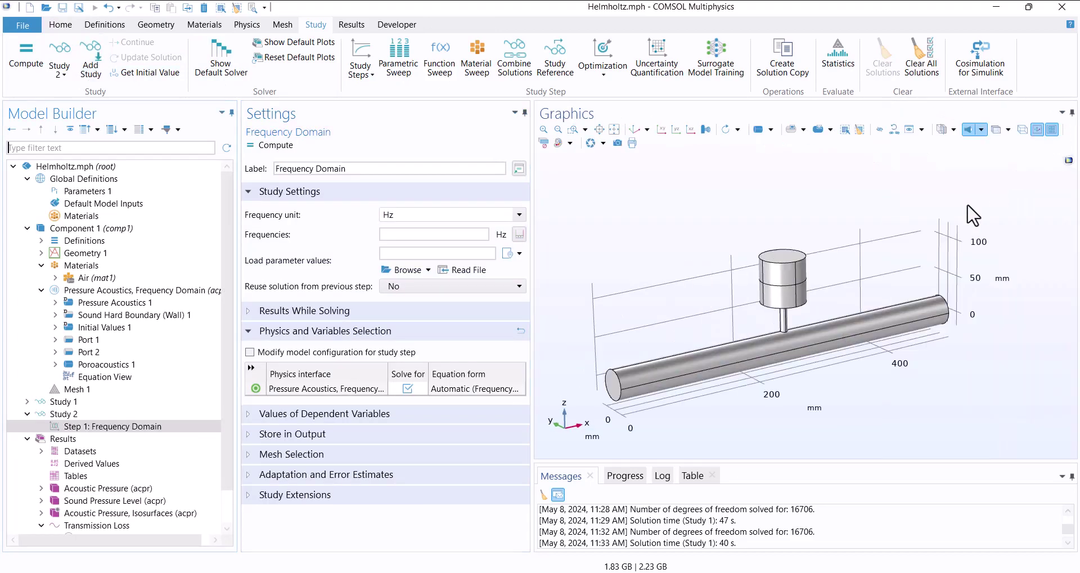
- Rename Study 1 to 'Study 1 - porous material'
click(27, 401)
click(62, 401)
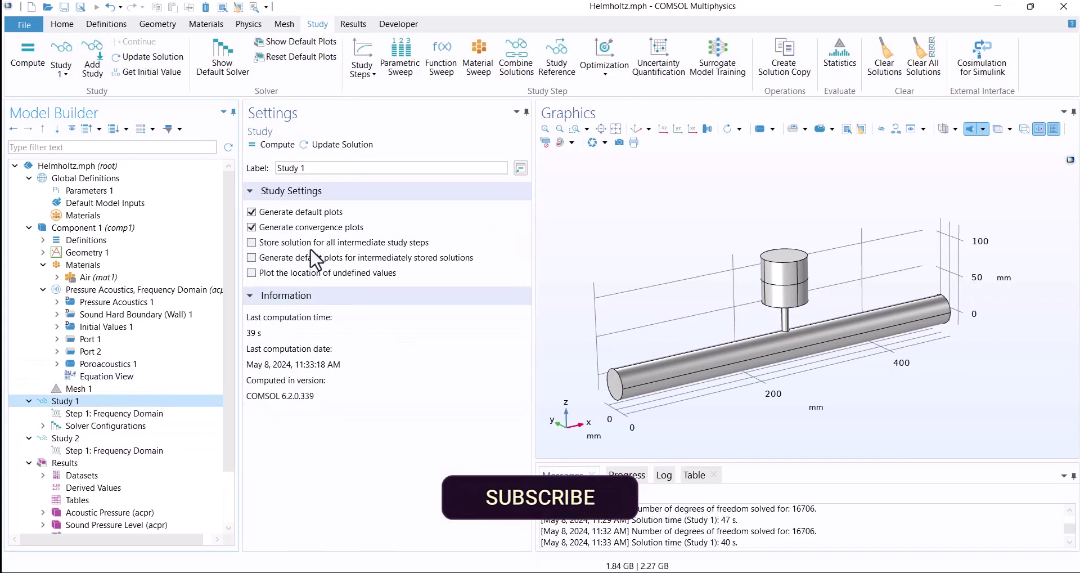
click(324, 169)
text(- porous material)
key(Return)
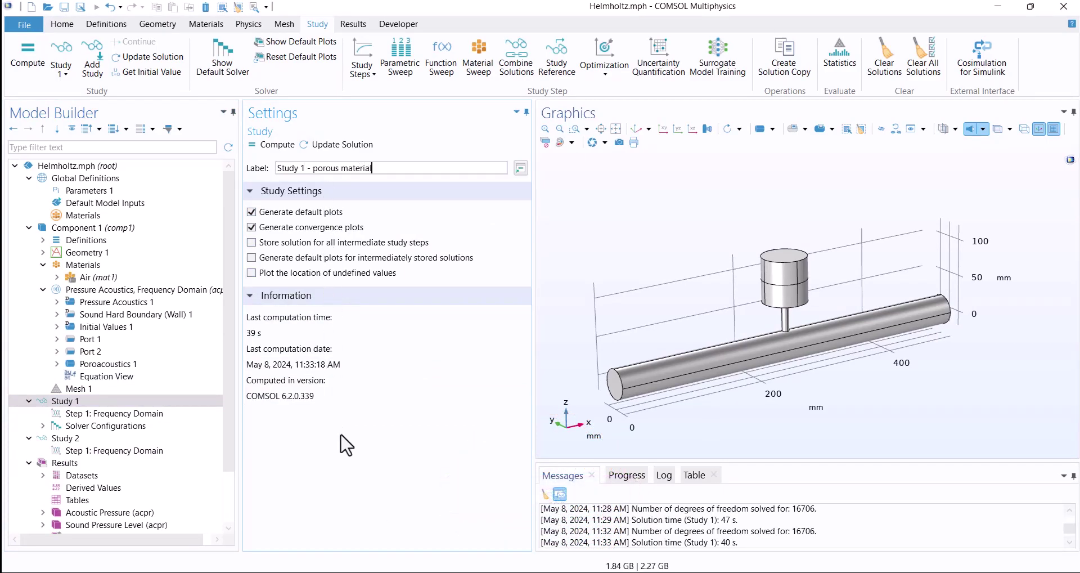
click(67, 438)
click(84, 451)
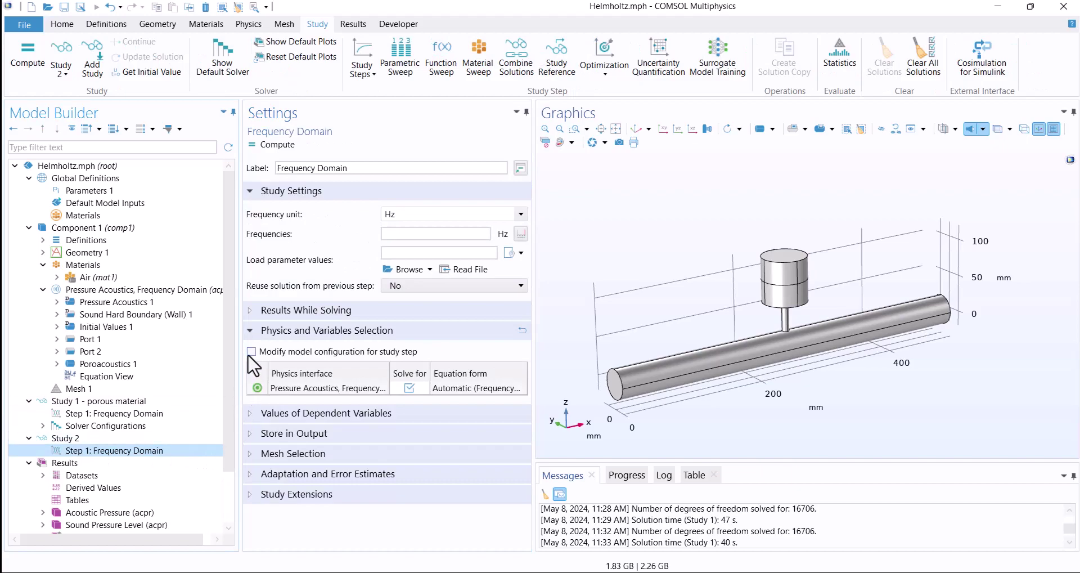
- Disable Poroacoustics 1 in Study 2's Frequency Domain step
click(252, 351)
scroll(282, 382, down, 3)
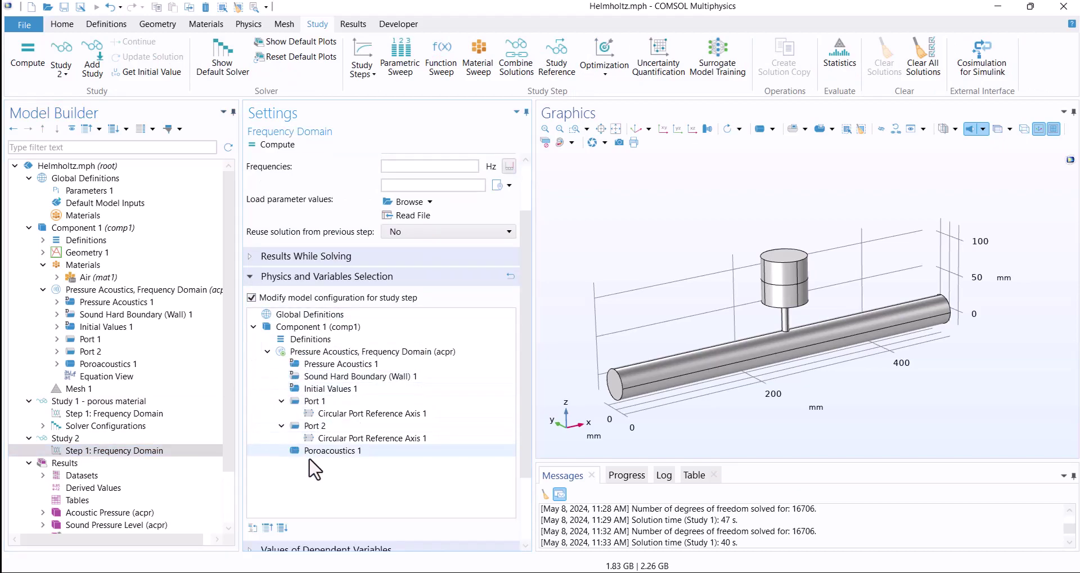
click(330, 451)
right_click(330, 451)
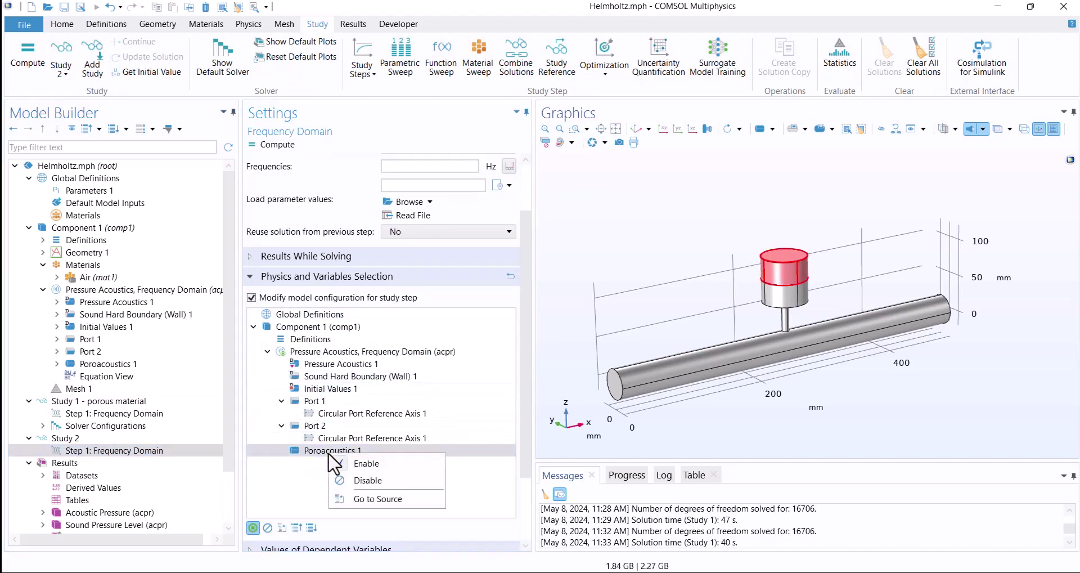
click(352, 480)
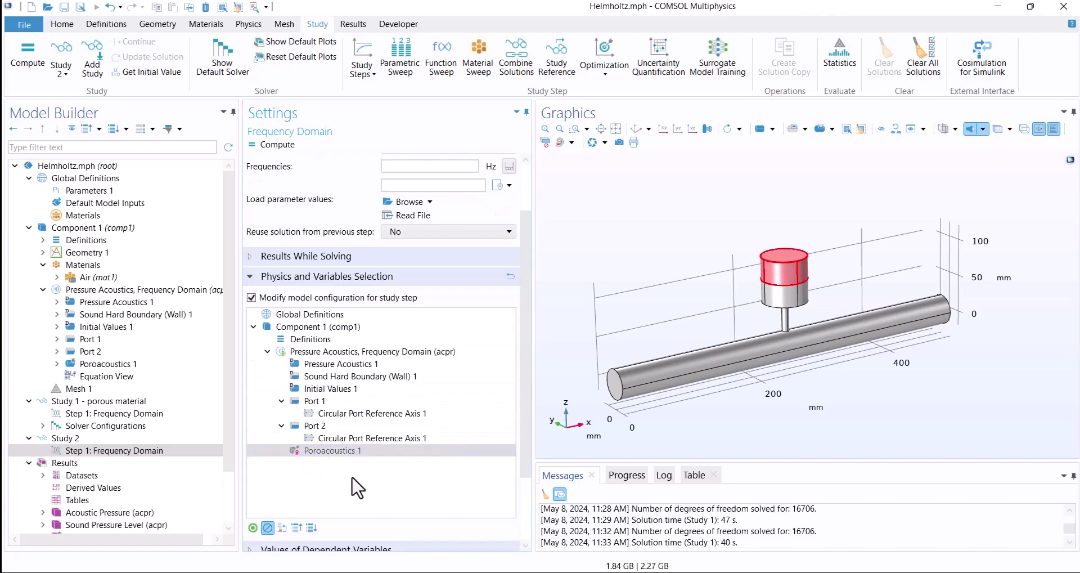
click(302, 354)
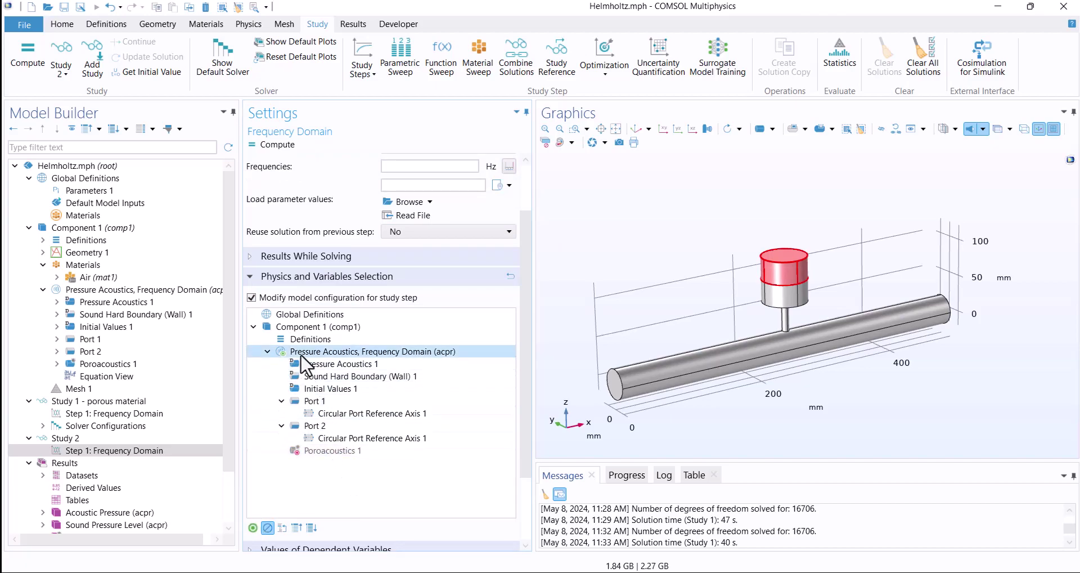
- Copy range(1,10,1000) from Study 1 into Study 2's frequencies and compute Study 2
click(82, 402)
click(86, 414)
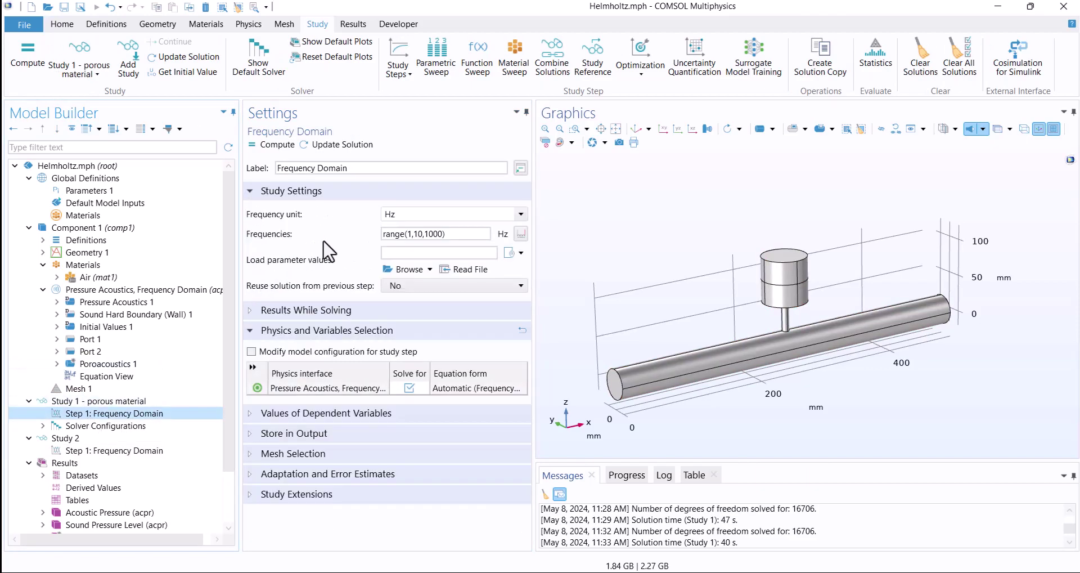
triple_click(407, 235)
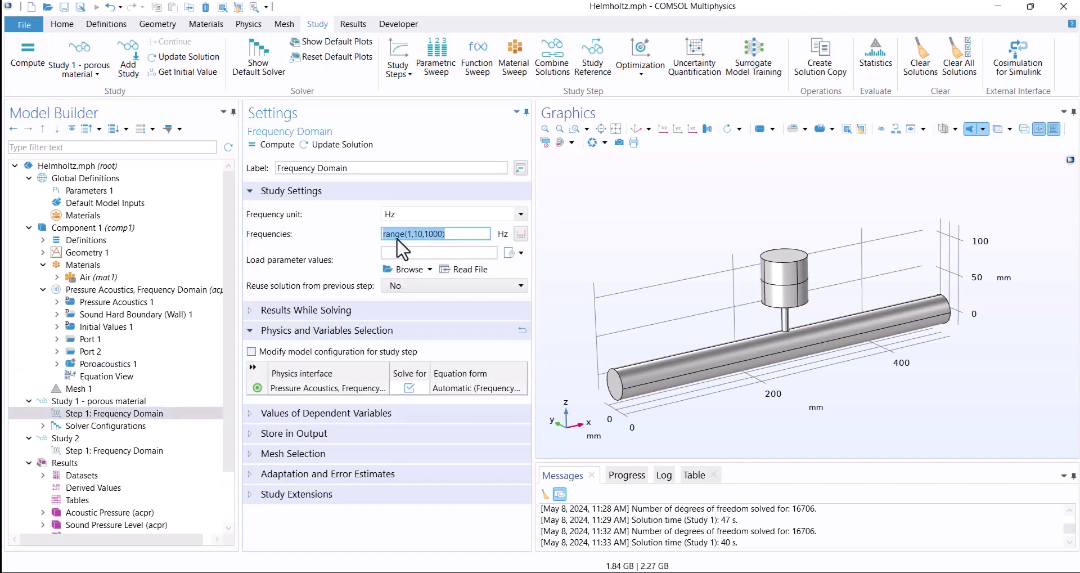
right_click(398, 240)
click(437, 286)
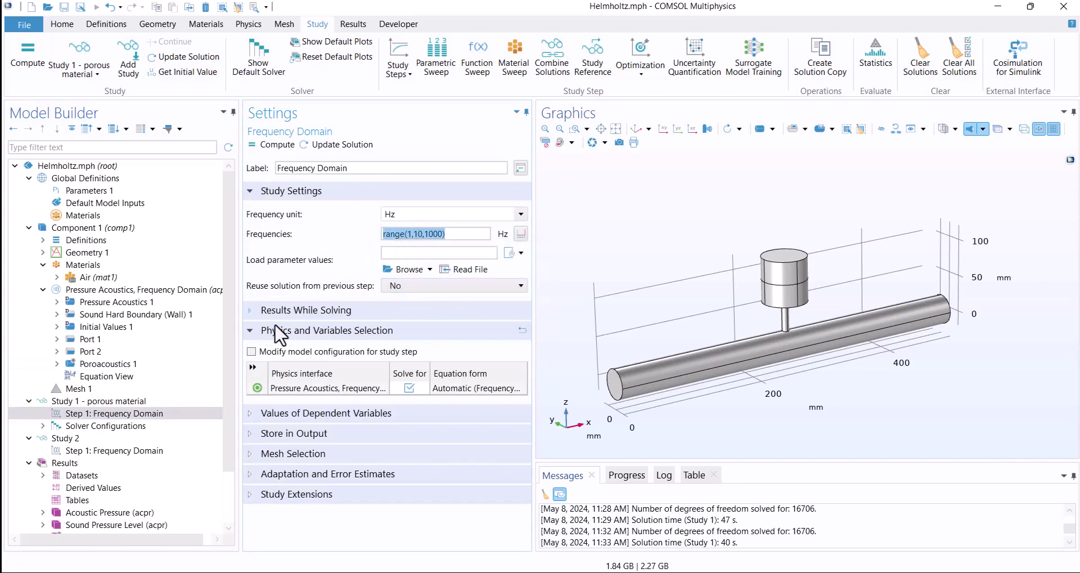
click(111, 452)
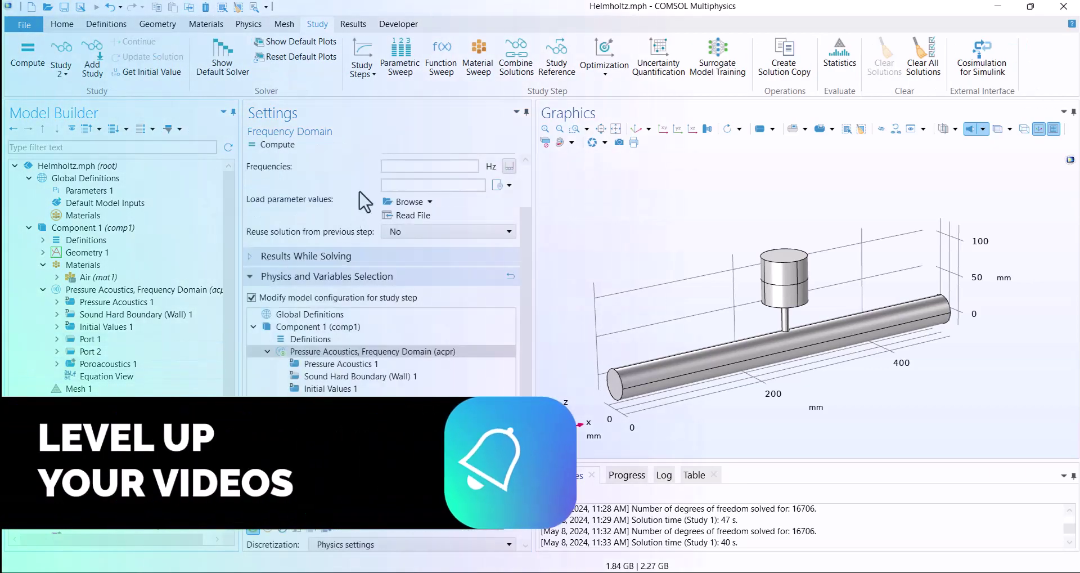
right_click(394, 166)
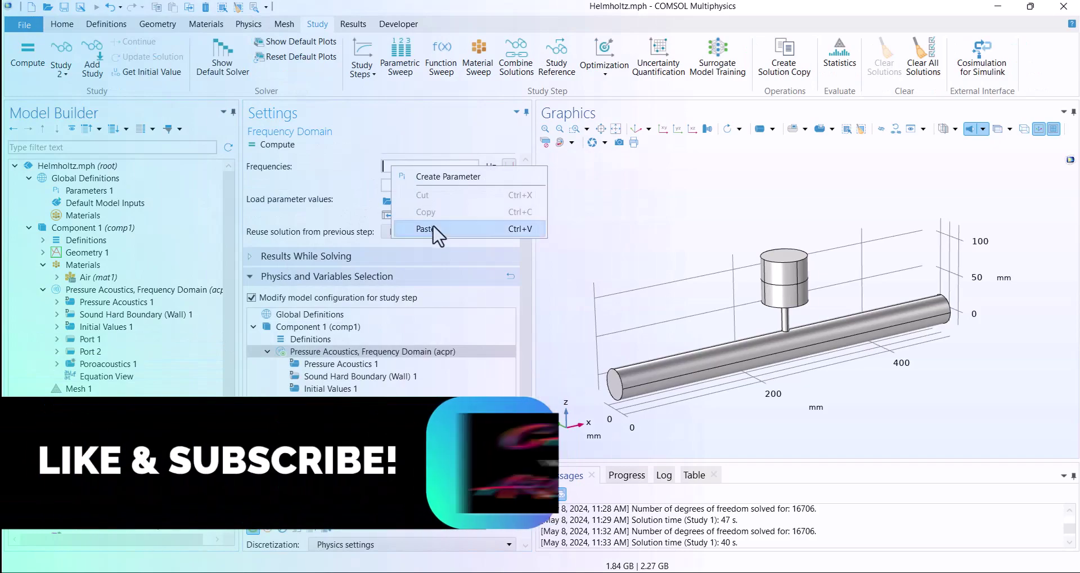
click(436, 233)
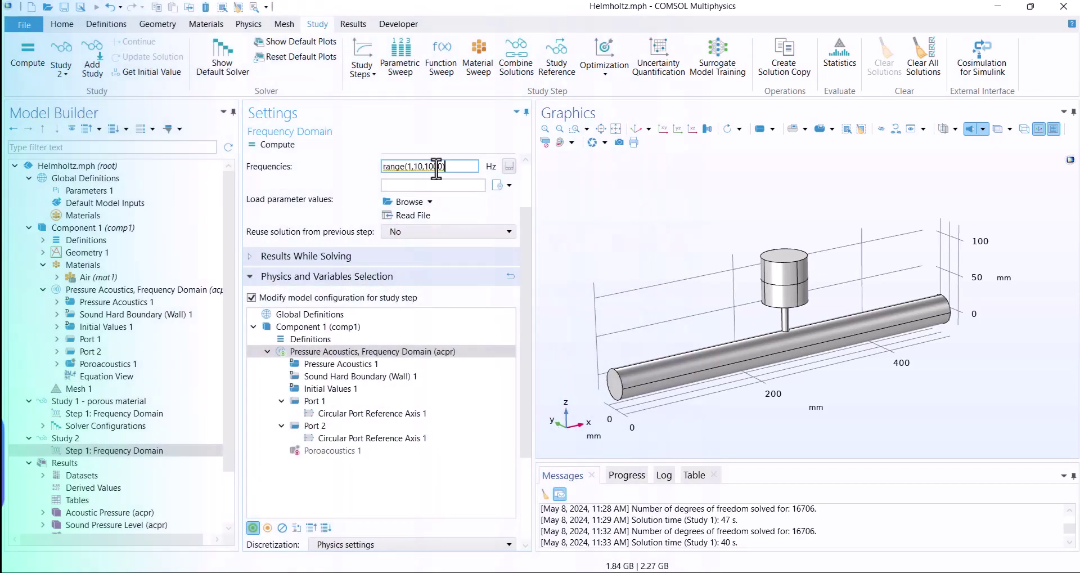
click(447, 185)
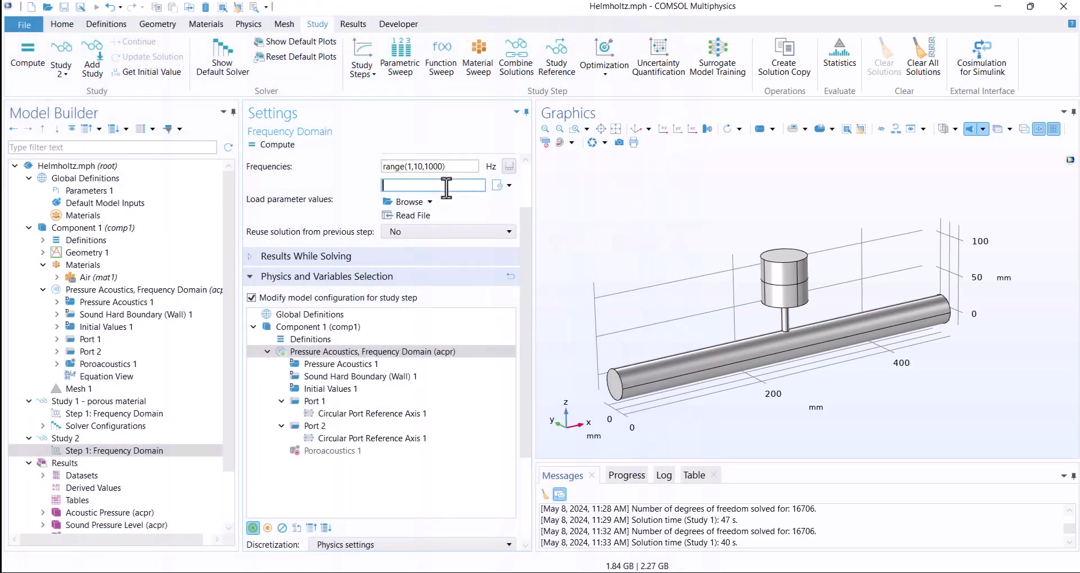
scroll(419, 202, up, 2)
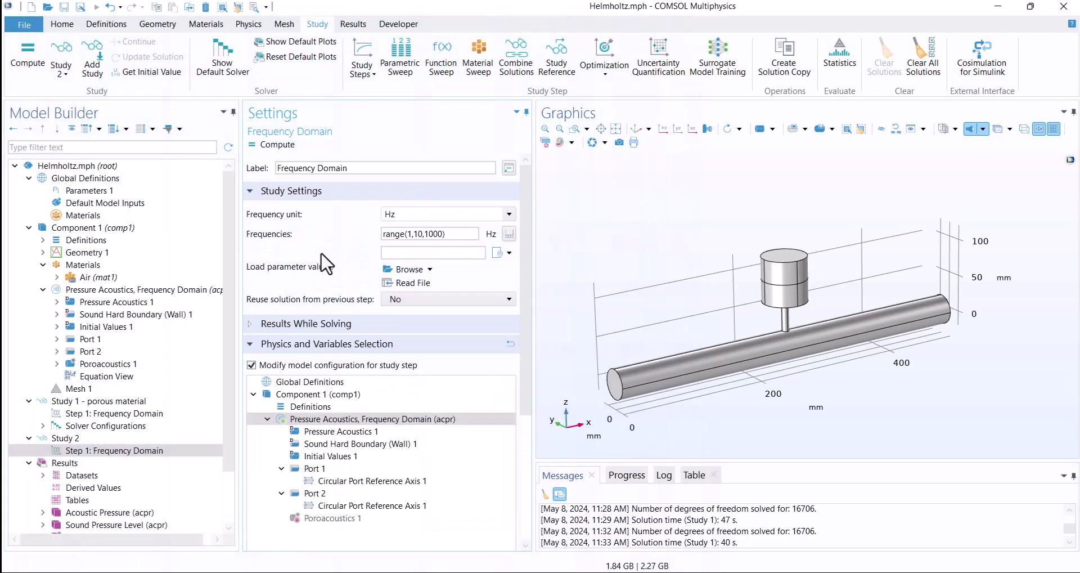
click(270, 145)
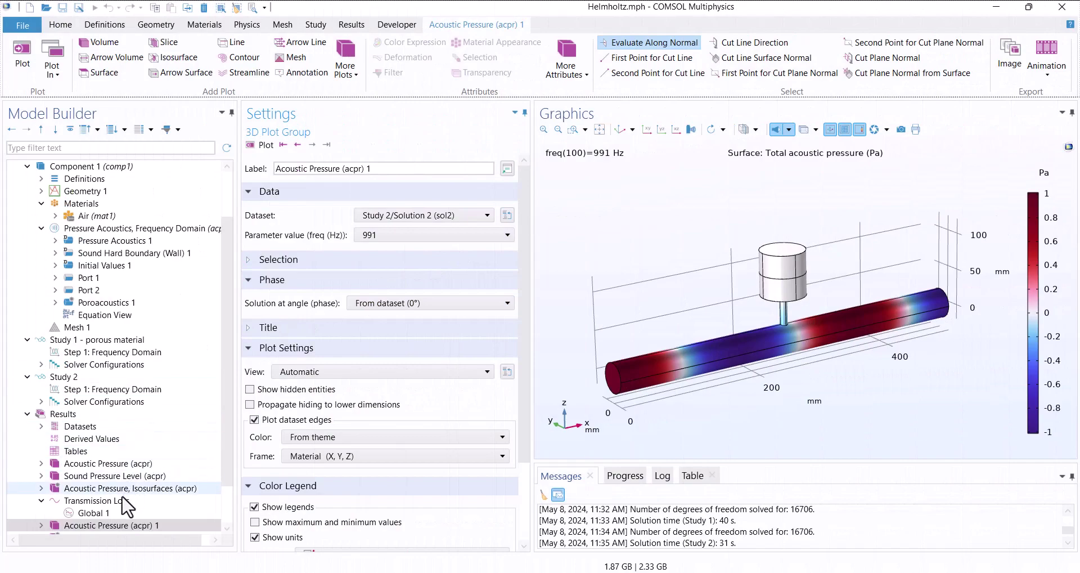
- Set the Transmission Loss plot group's dataset to None
click(121, 501)
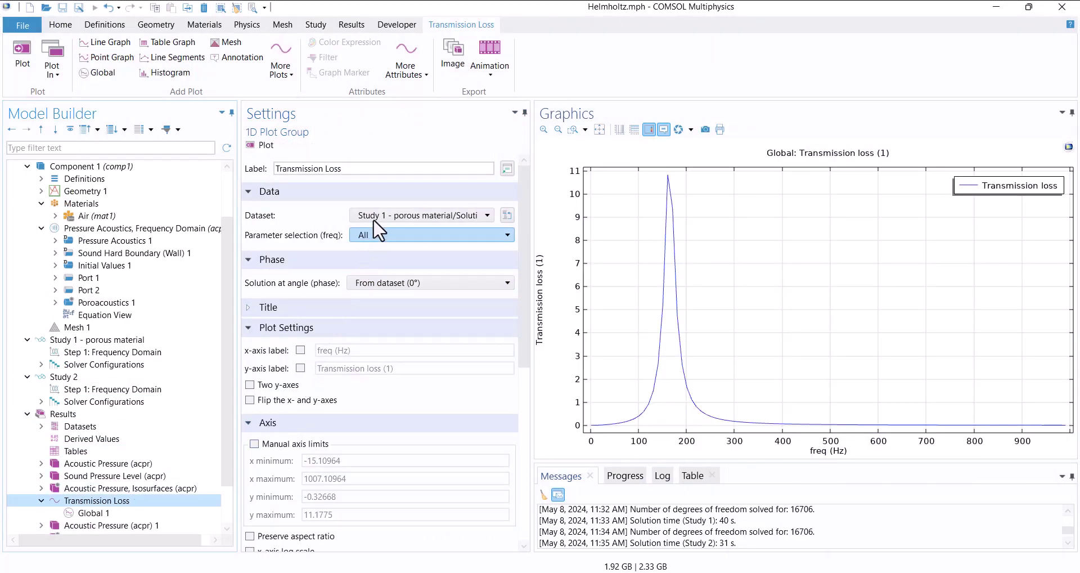
click(375, 216)
click(374, 229)
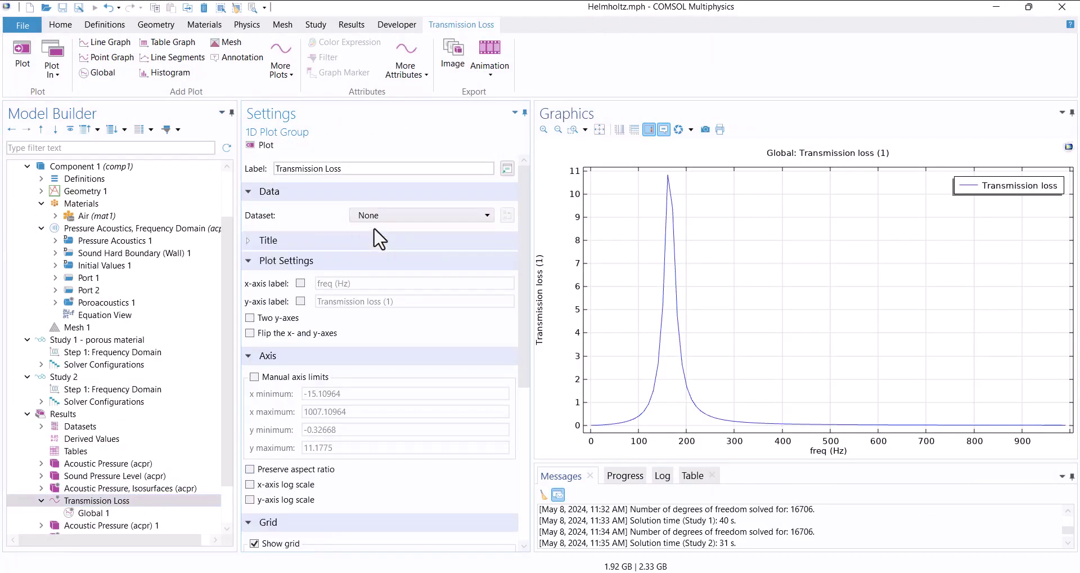
drag(225, 286, 231, 390)
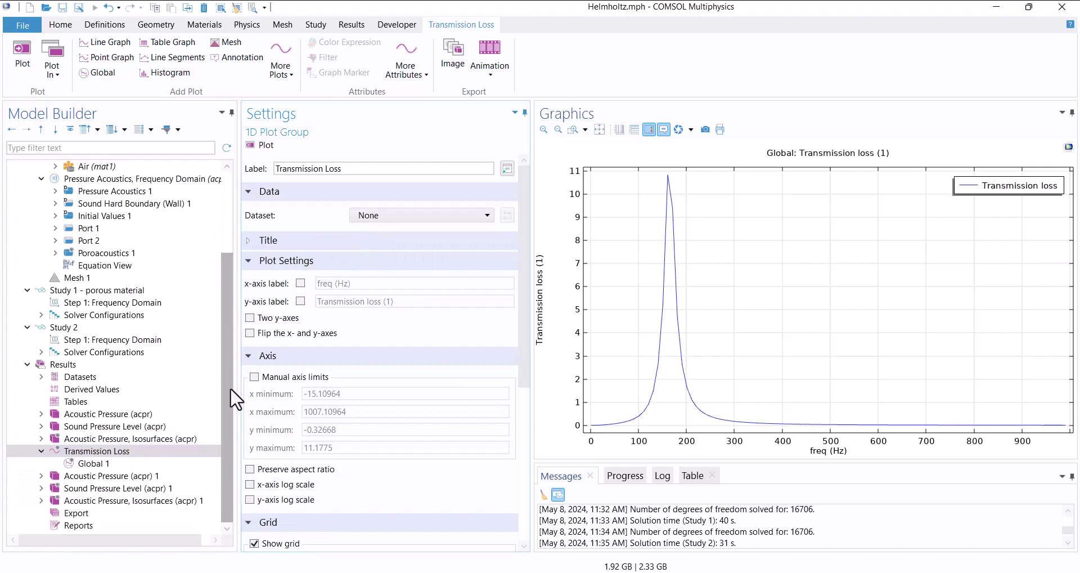
- Point Global 1 at Study 1's dataset, describe it 'Transmission loss porous', and replot
click(99, 464)
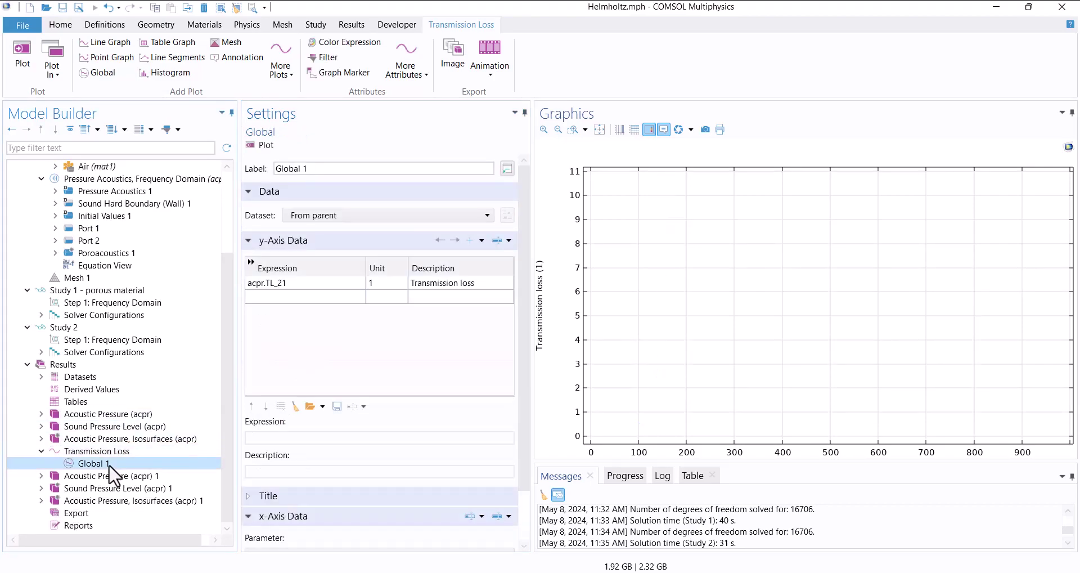
click(338, 216)
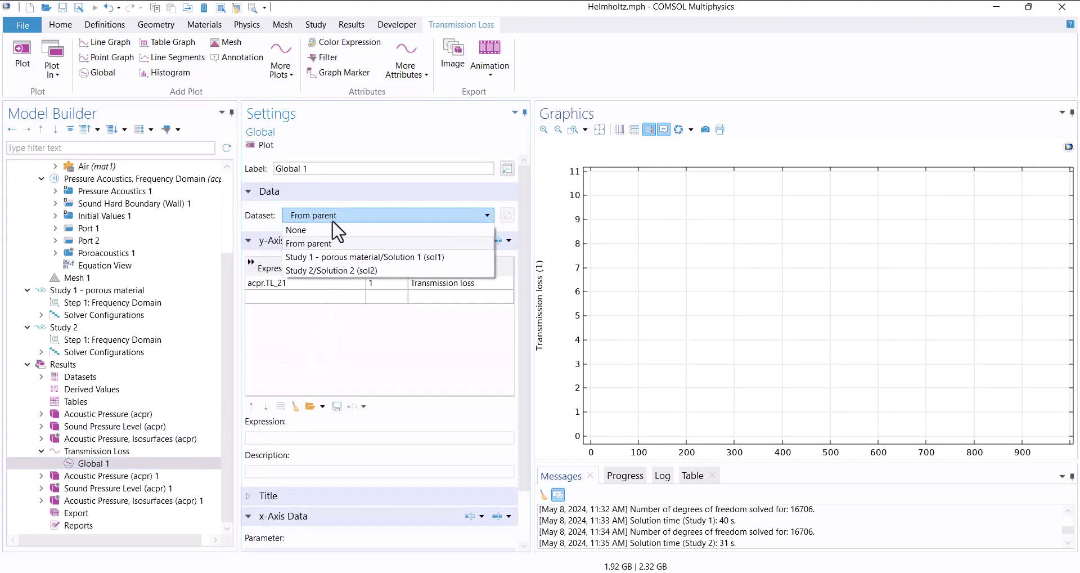
click(337, 256)
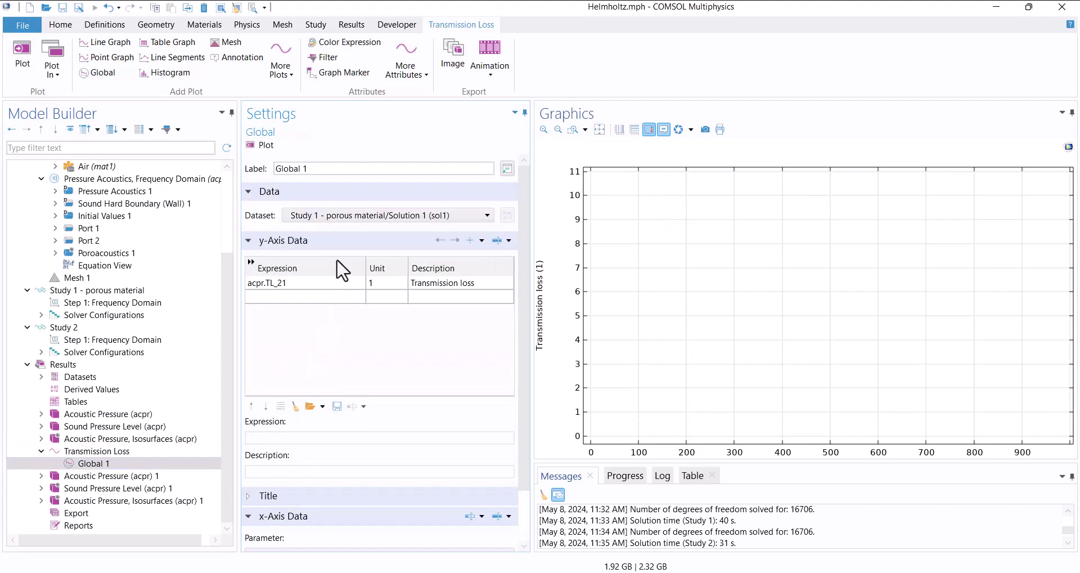
click(267, 147)
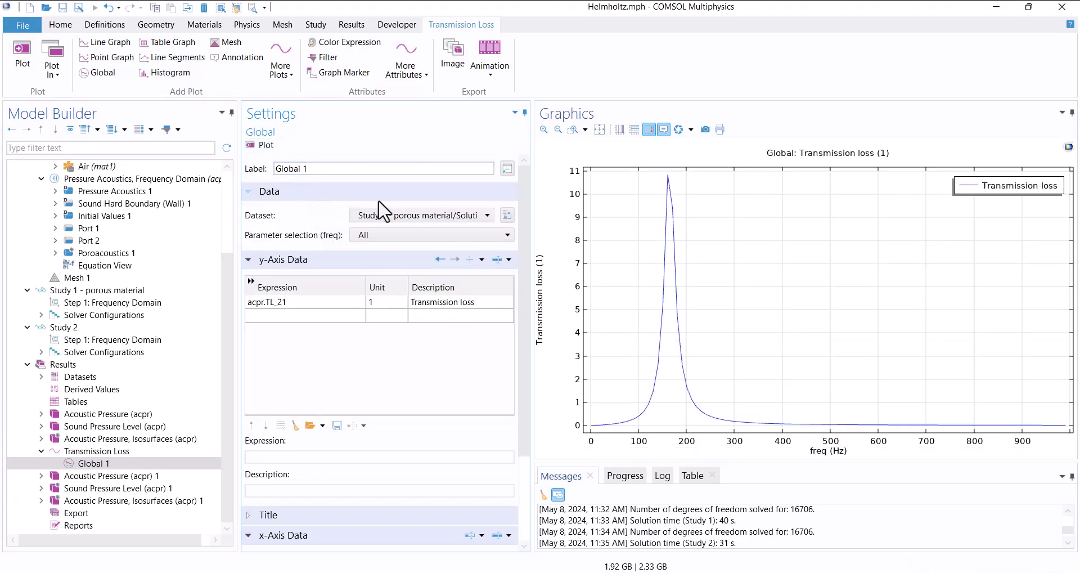
click(473, 304)
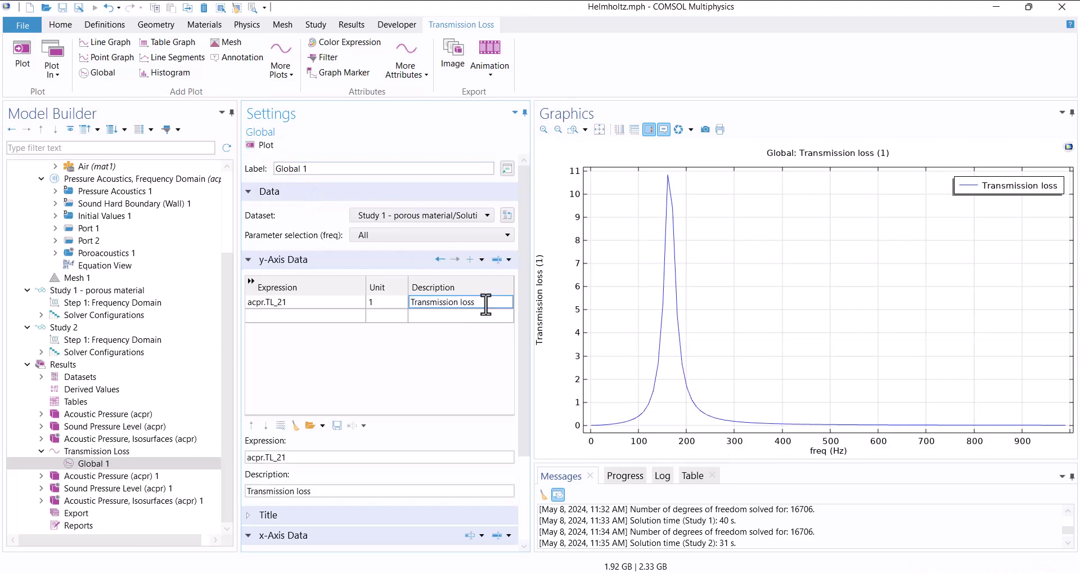
text(porous)
click(453, 354)
click(260, 148)
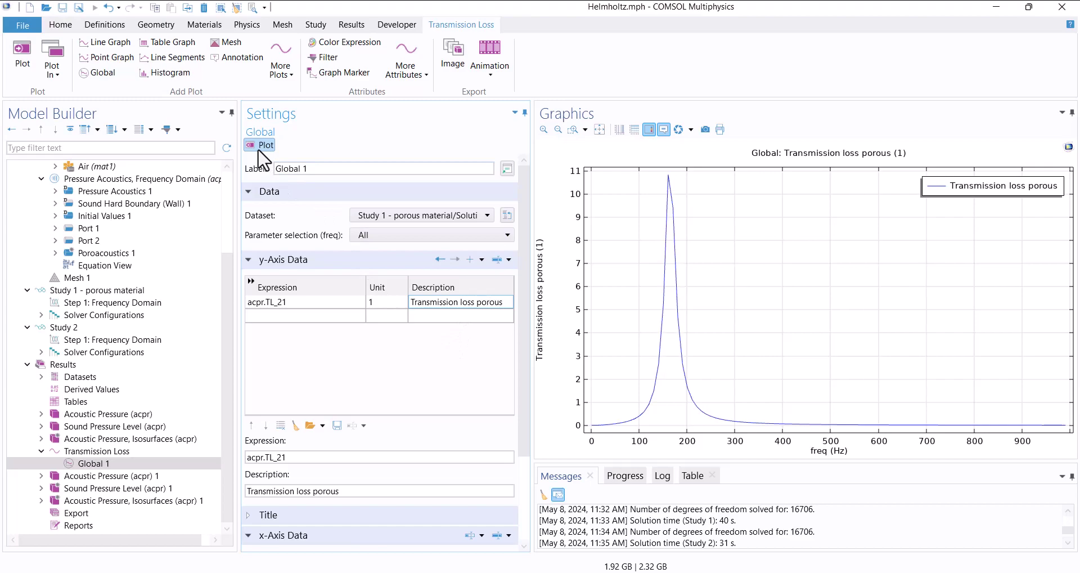
click(93, 463)
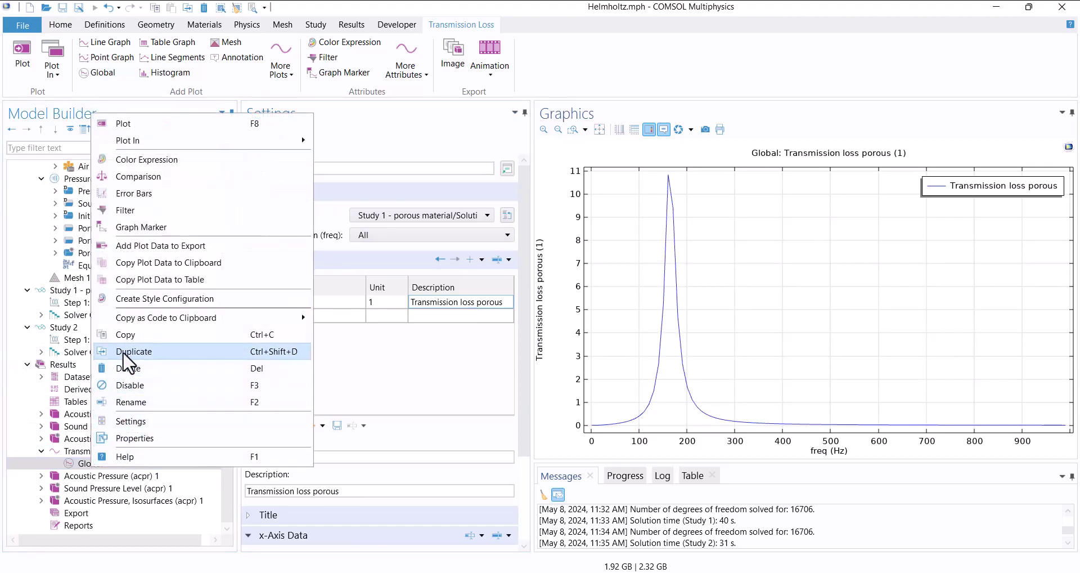
- Duplicate the curve as Global 2 using Study 2 data, described 'Transmission loss', and replot
key(Escape)
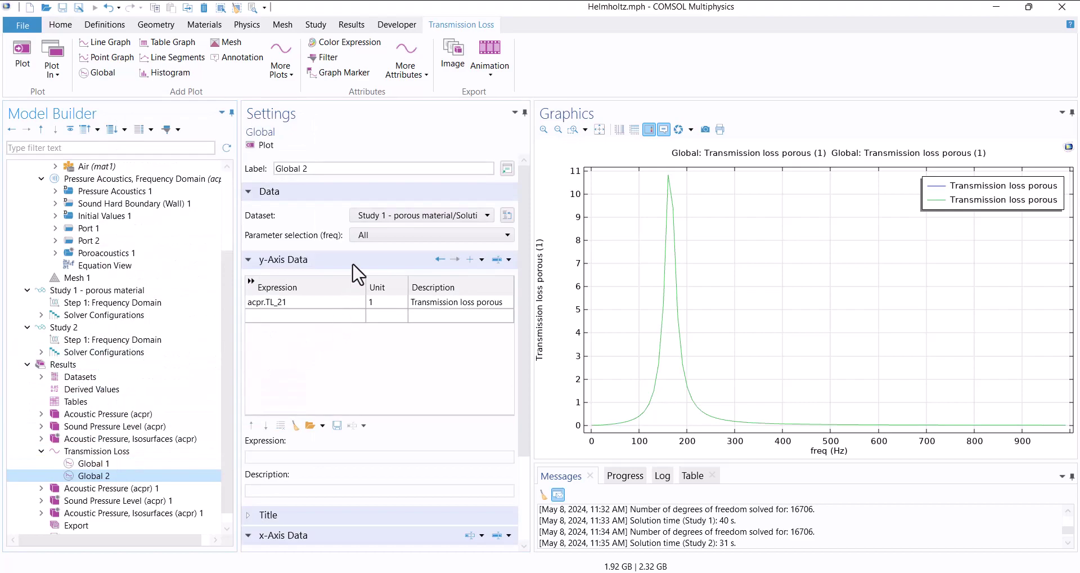
click(376, 220)
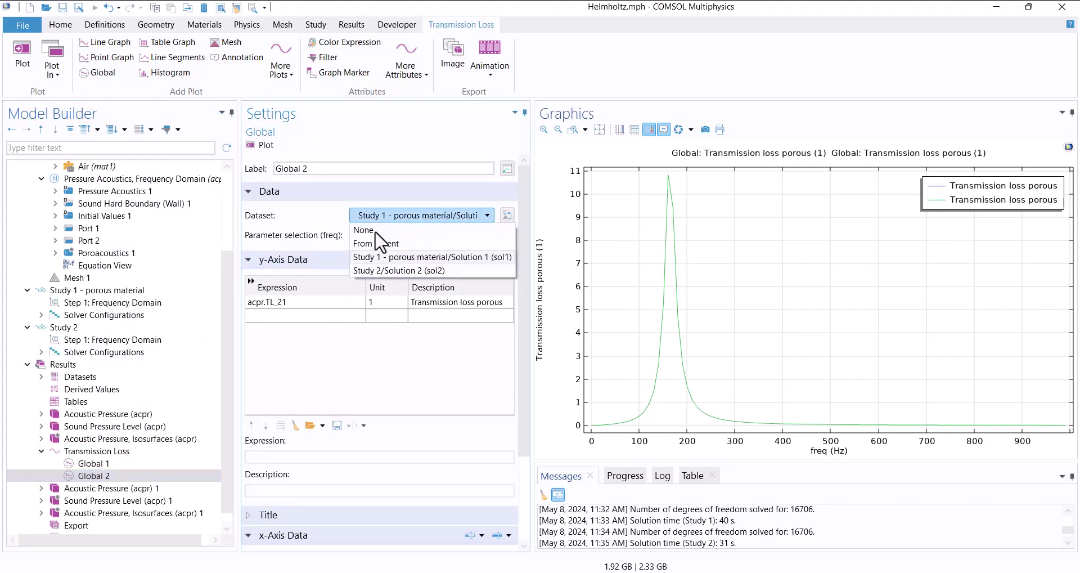
click(381, 268)
click(501, 301)
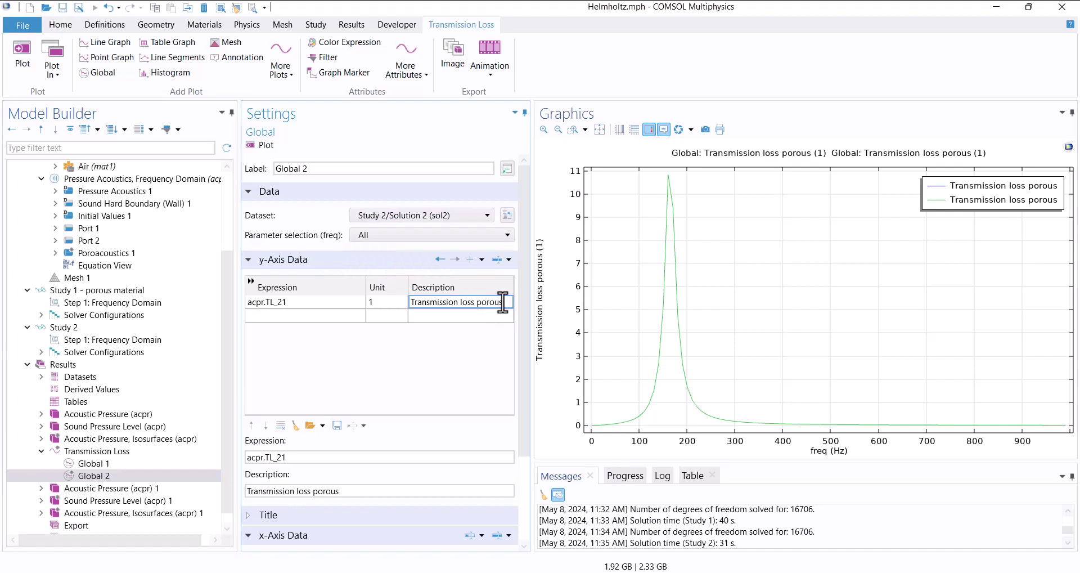
click(377, 311)
click(262, 147)
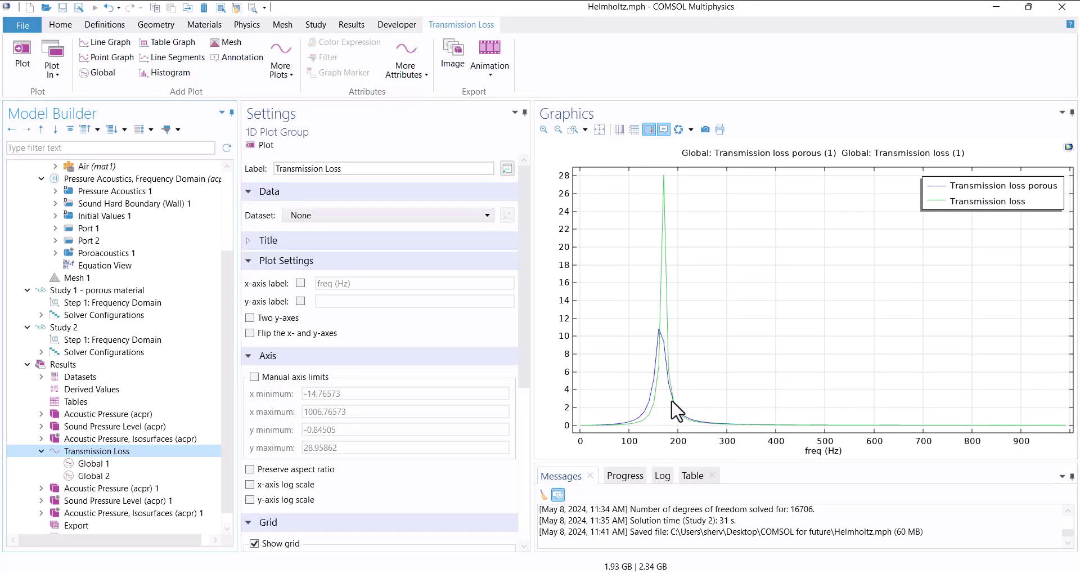
- Add a new 1D plot group named Coefficients
right_click(57, 364)
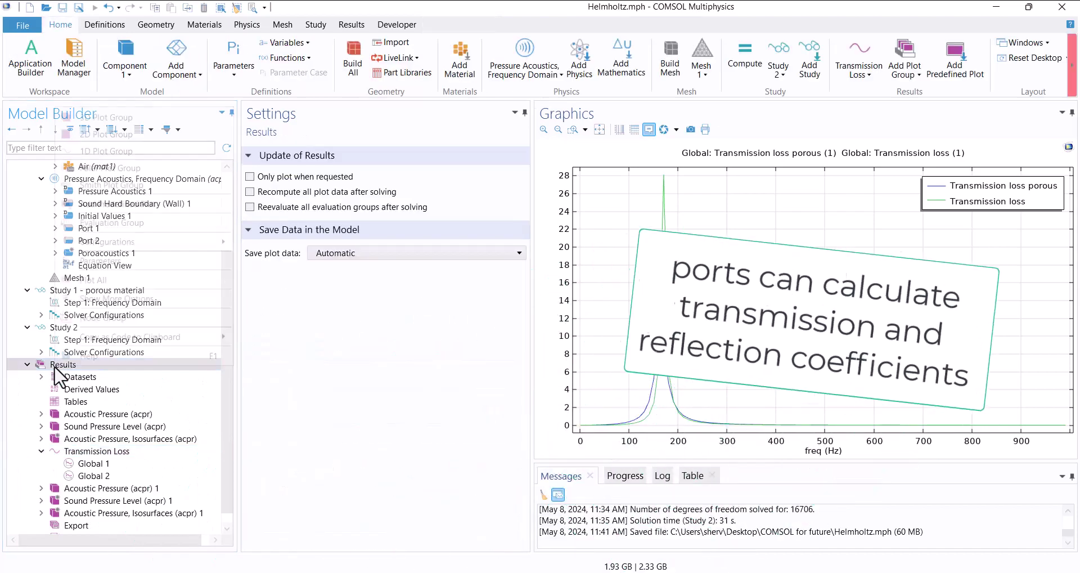
click(93, 151)
scroll(97, 338, down, 1)
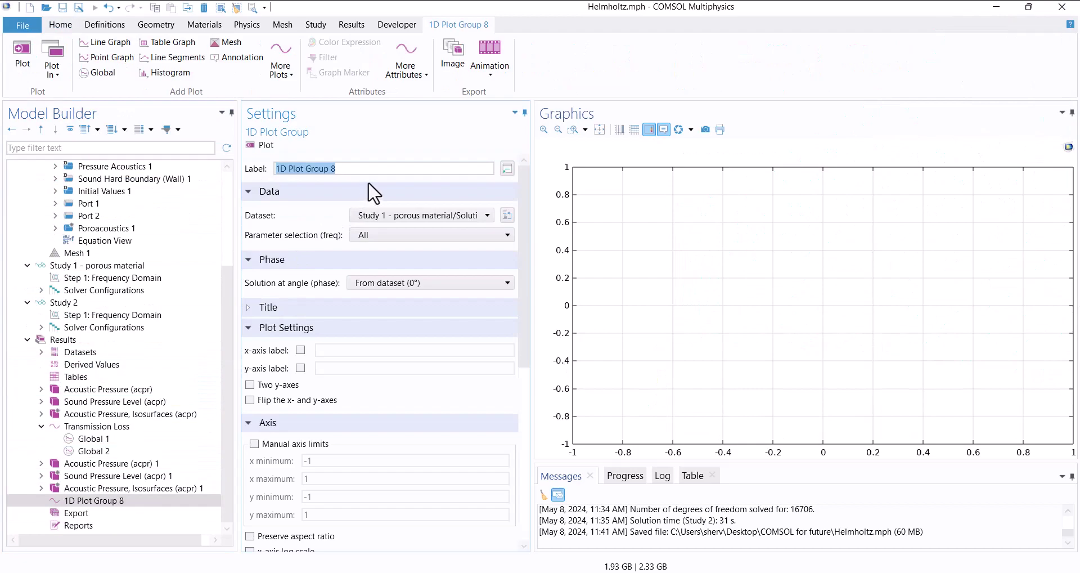
text(Coefficients)
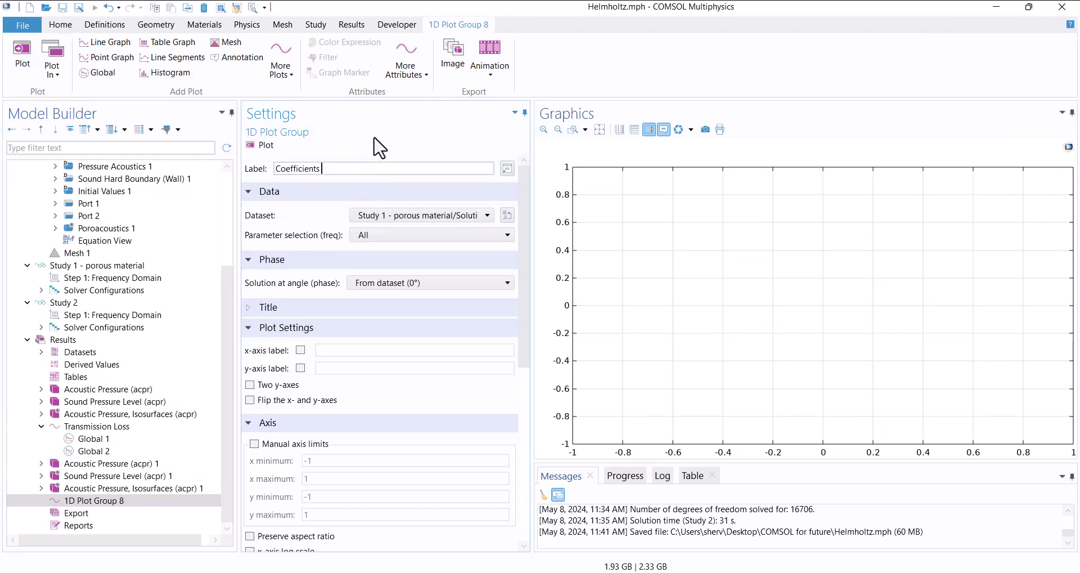
- Add a Global curve plotting acpr.S11, described 'Reflection', and plot it
right_click(70, 498)
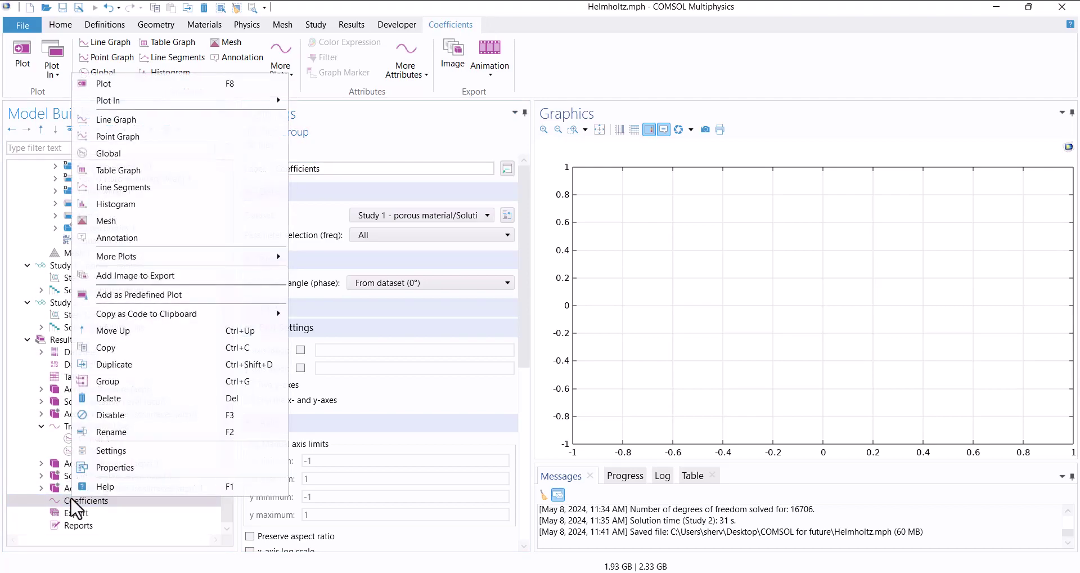
click(92, 158)
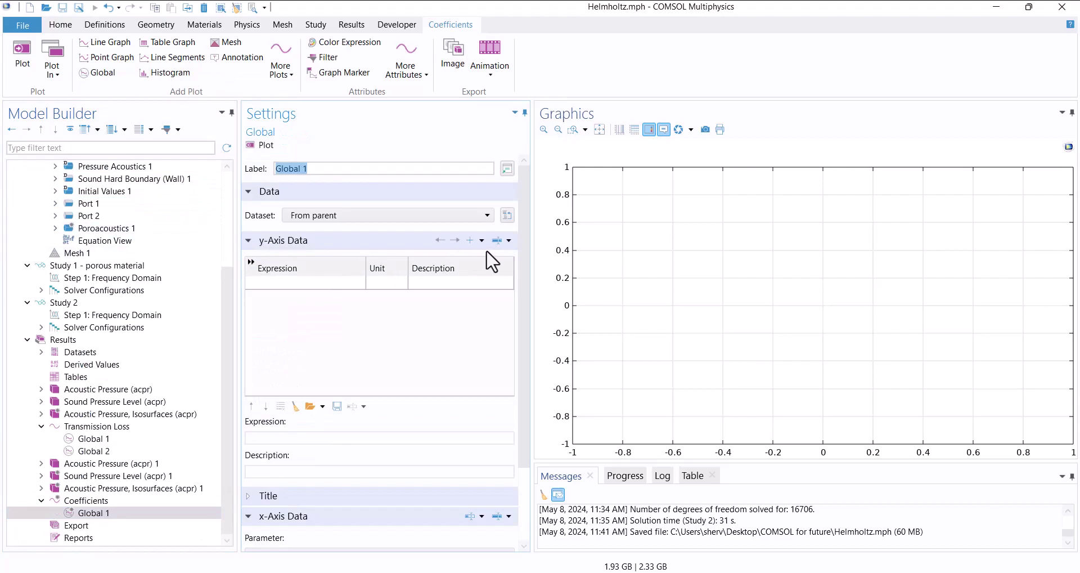
click(509, 240)
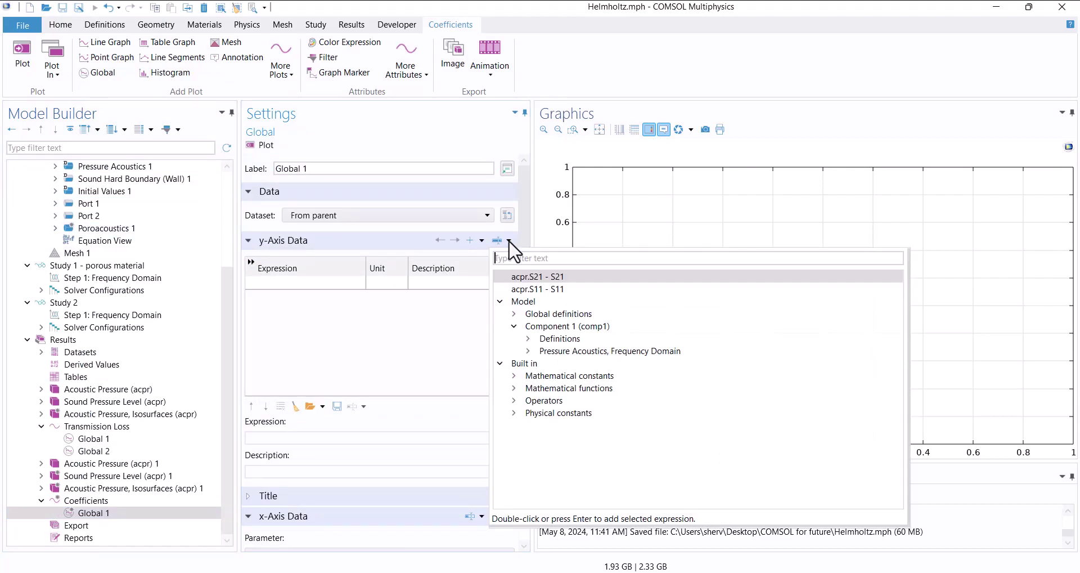
click(528, 350)
click(541, 375)
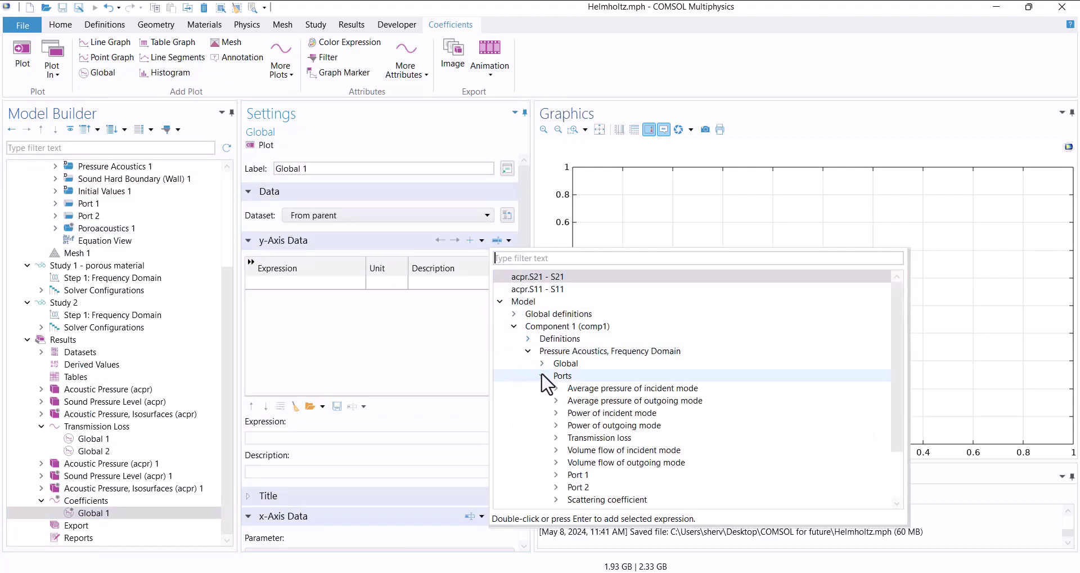
scroll(549, 385, down, 2)
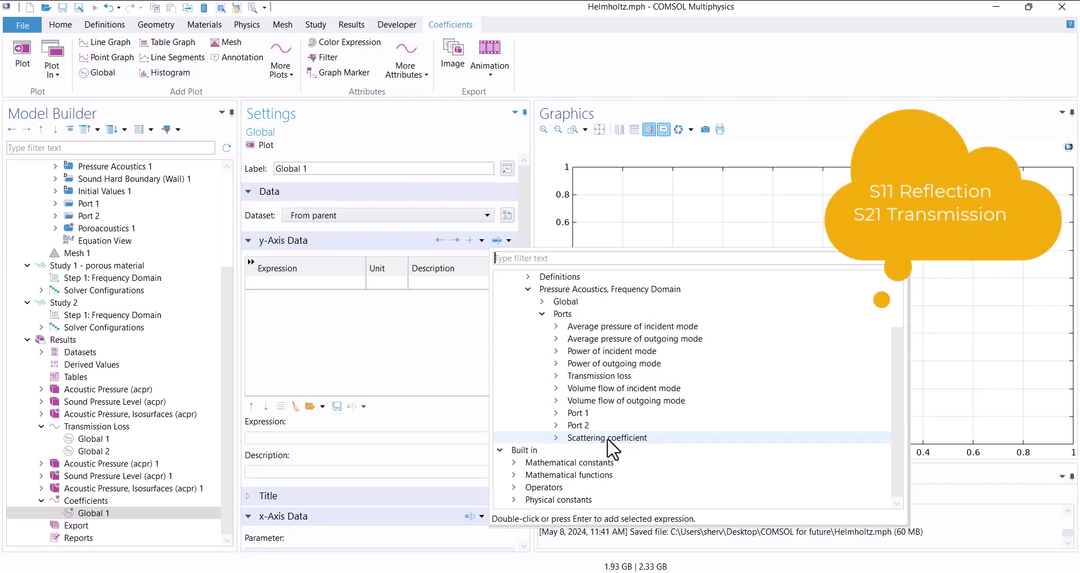
click(555, 438)
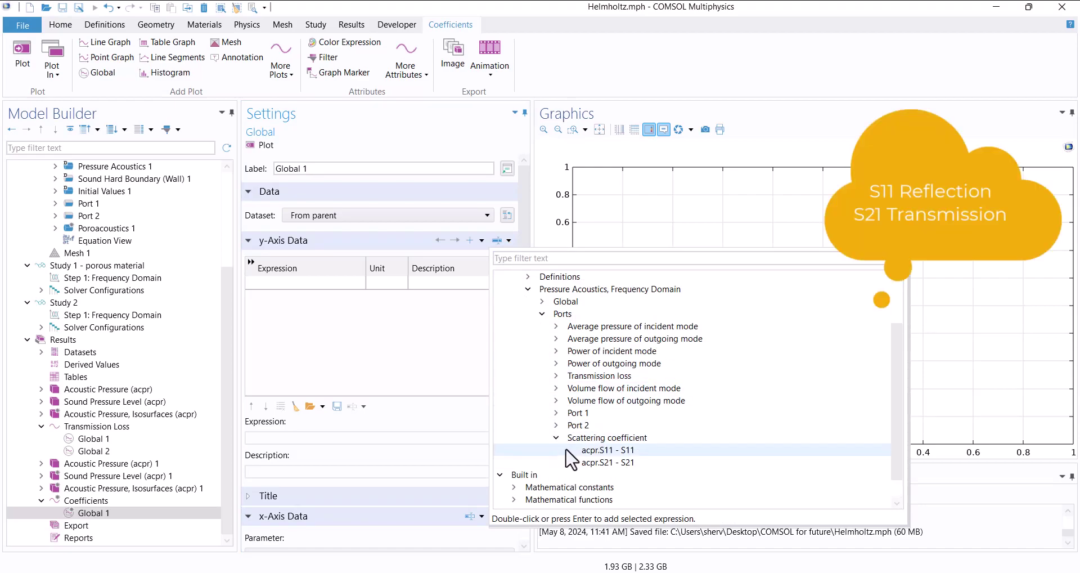
double_click(598, 450)
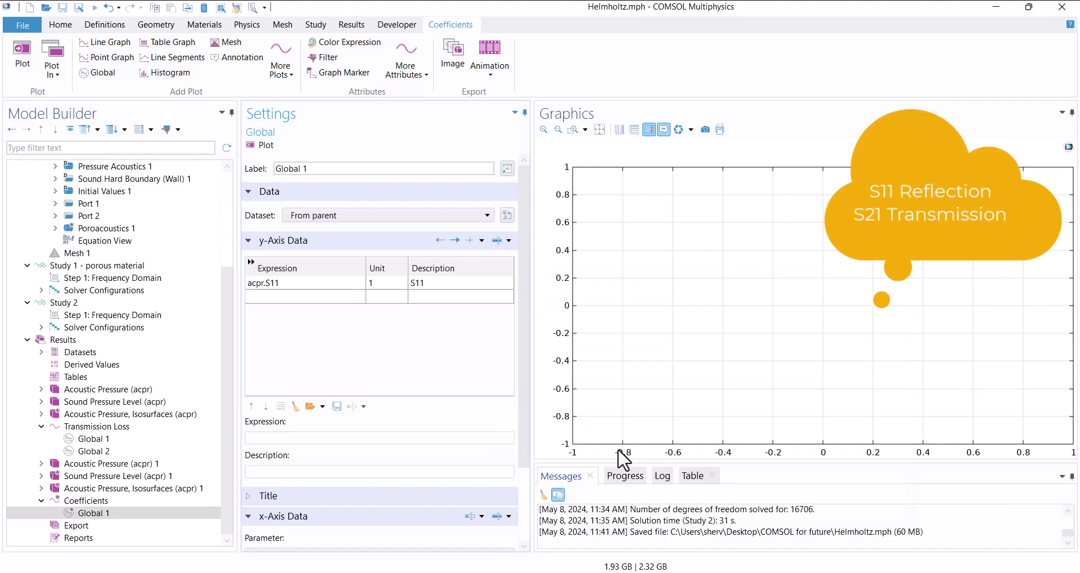
double_click(450, 283)
text(Reflection)
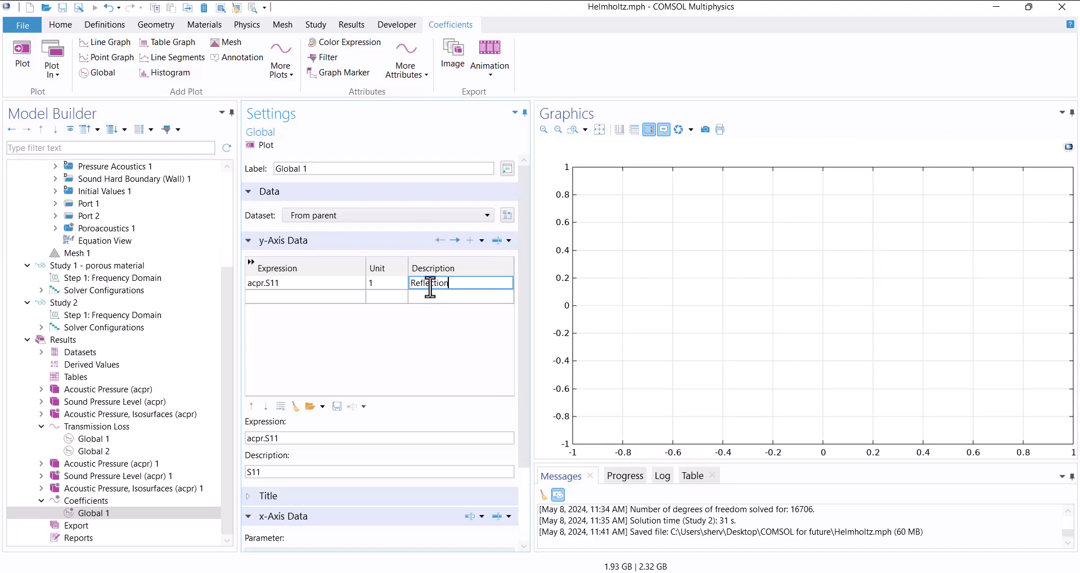
key(Return)
click(257, 145)
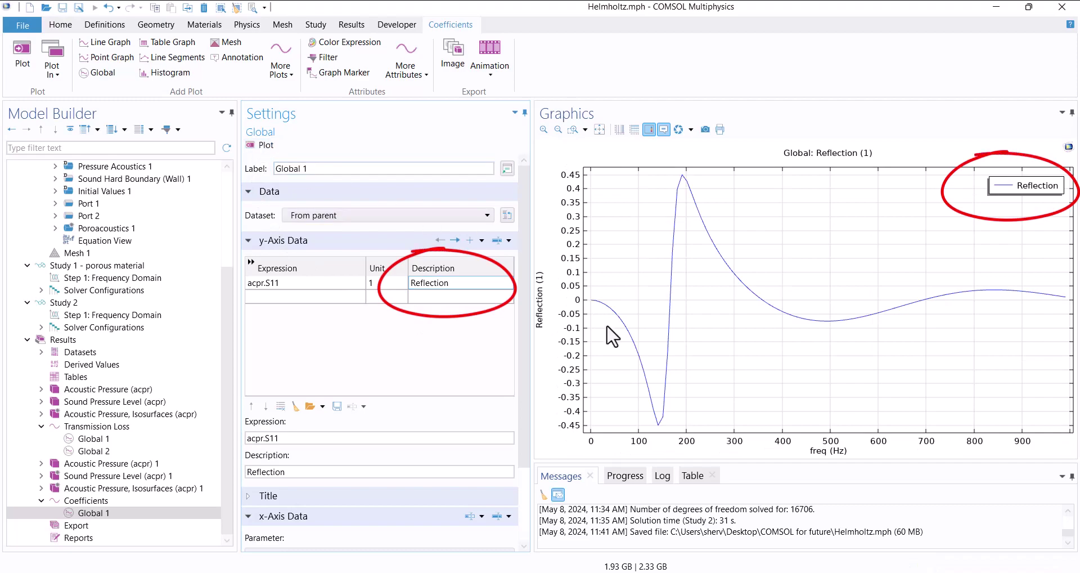
- Add acpr.S21 as a second expression described 'Transmission' and replot
click(319, 284)
click(349, 298)
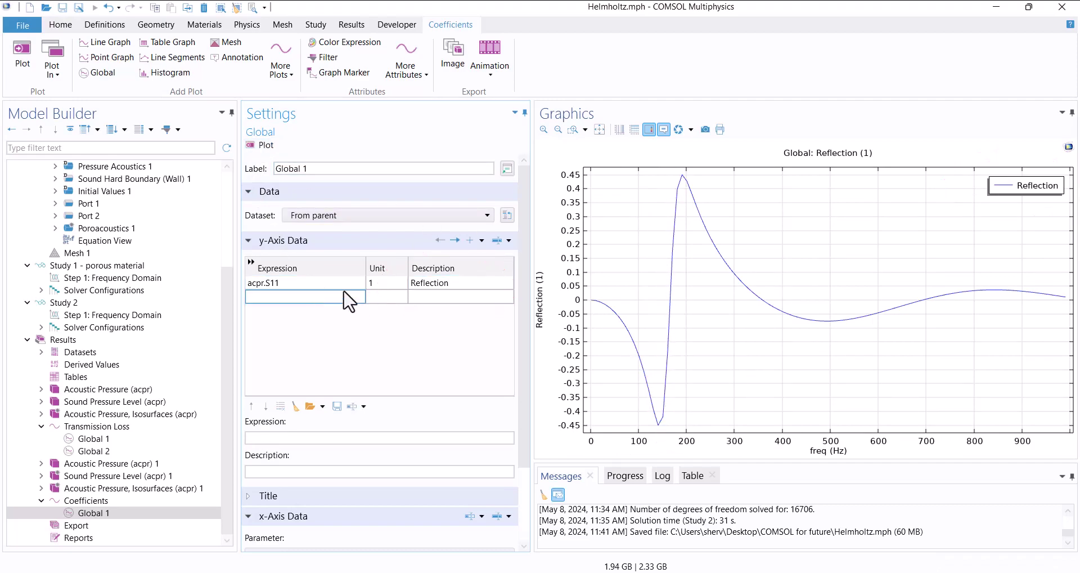
click(479, 242)
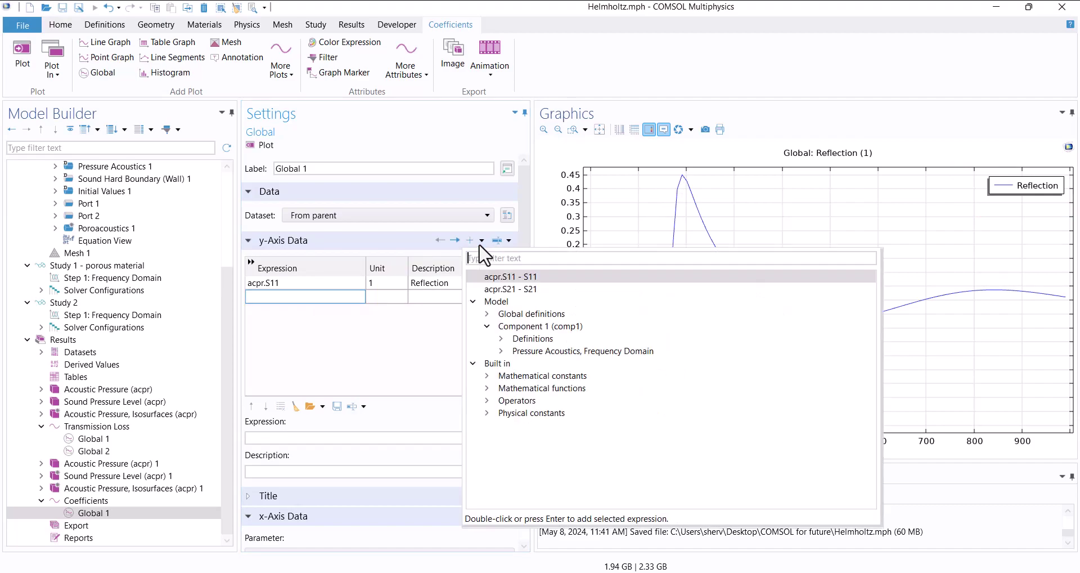
click(501, 350)
click(515, 376)
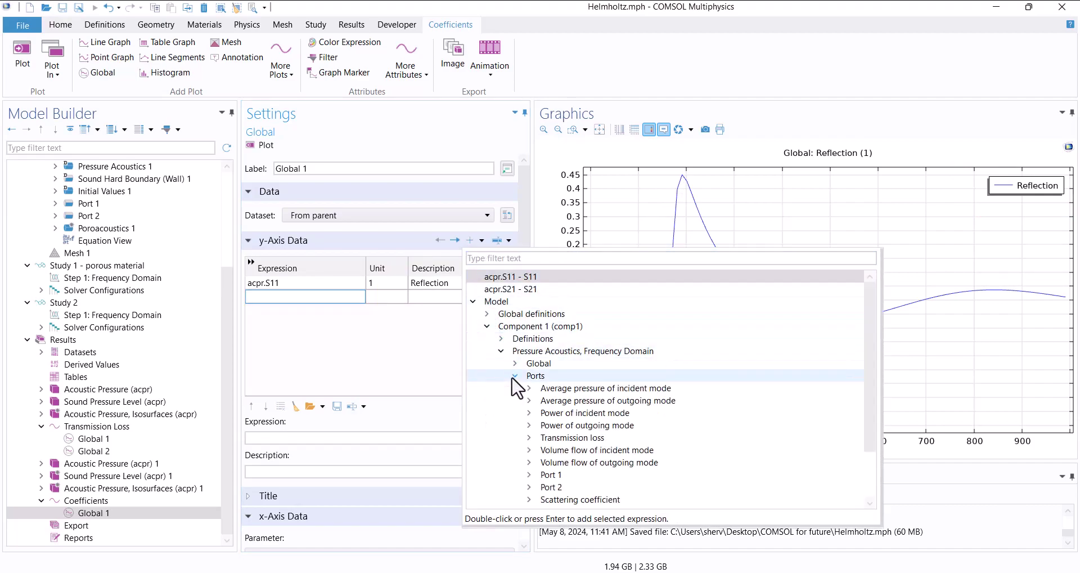
scroll(538, 459, down, 1)
click(529, 462)
double_click(548, 485)
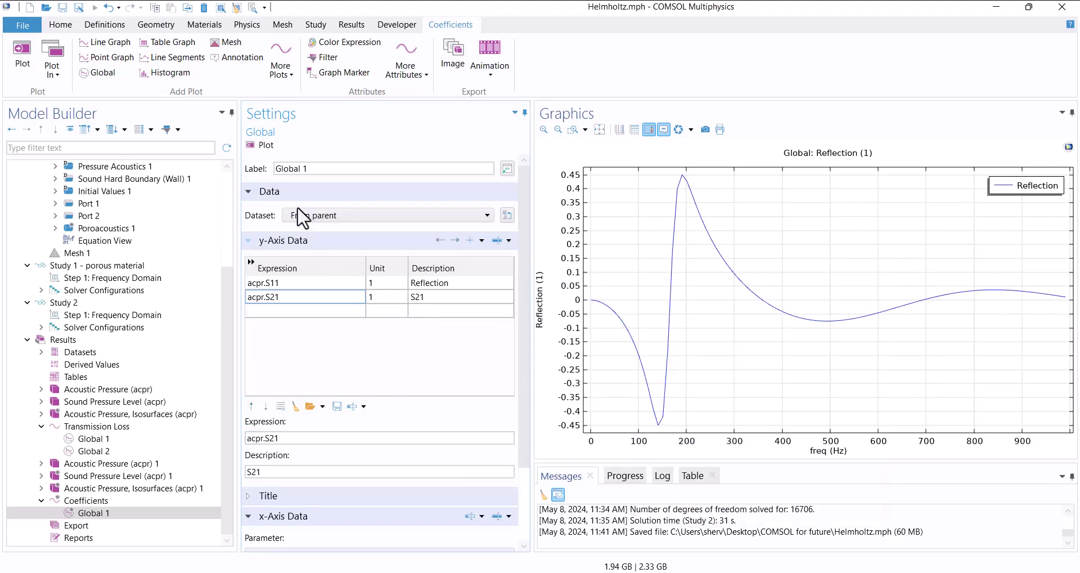
click(270, 147)
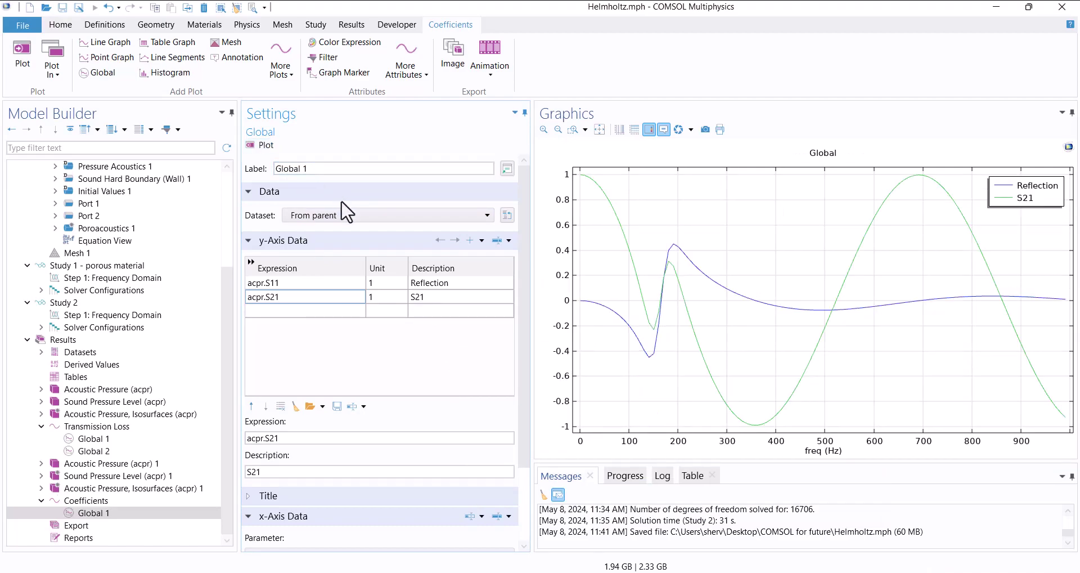
click(427, 298)
text(Transmission)
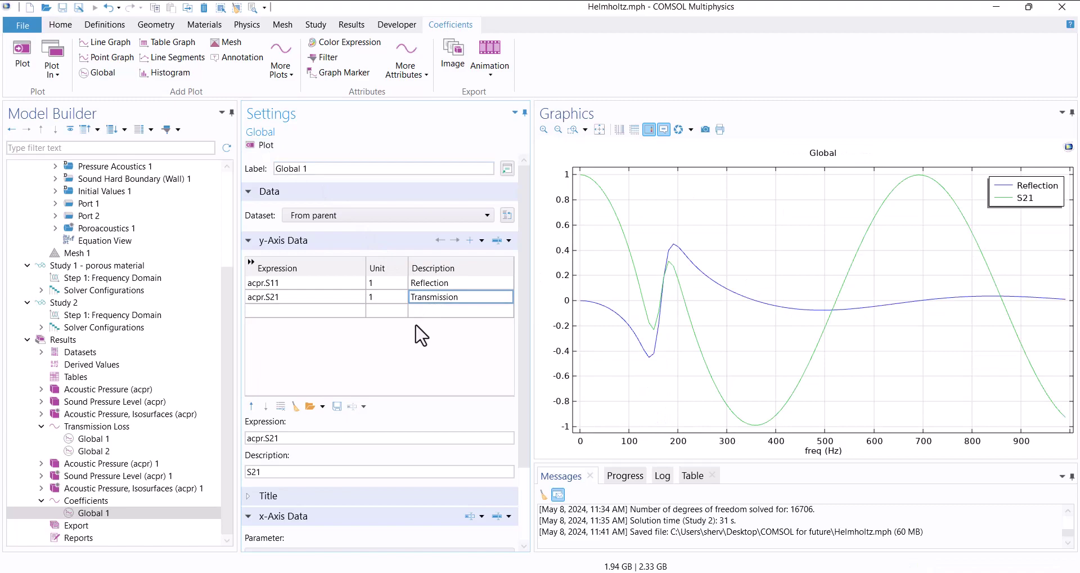
click(412, 349)
click(258, 146)
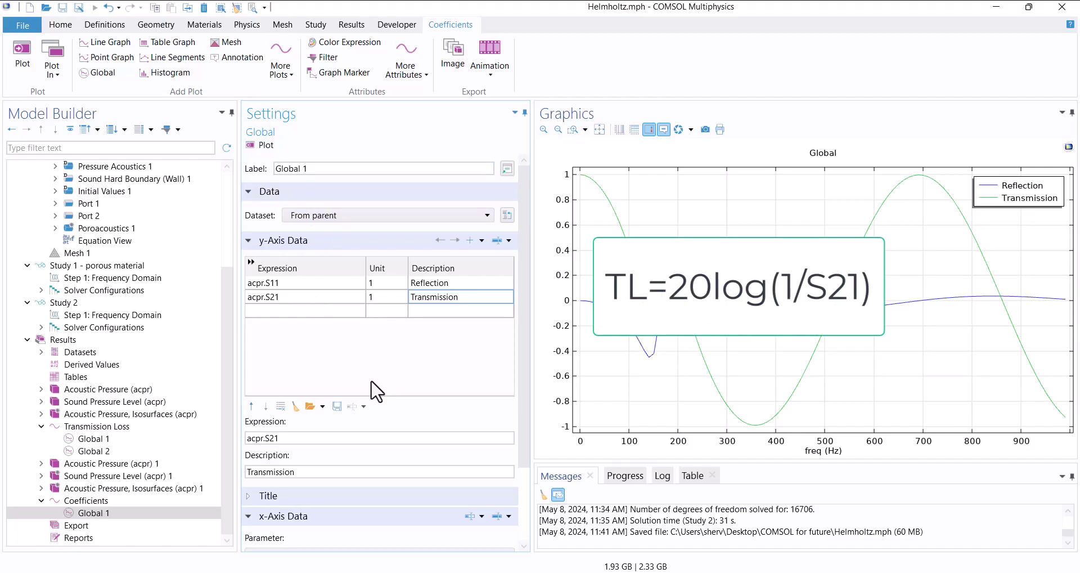
- Start a third expression row and copy the text acpr.S21 from the row above
click(268, 314)
text(20*log10(1/)
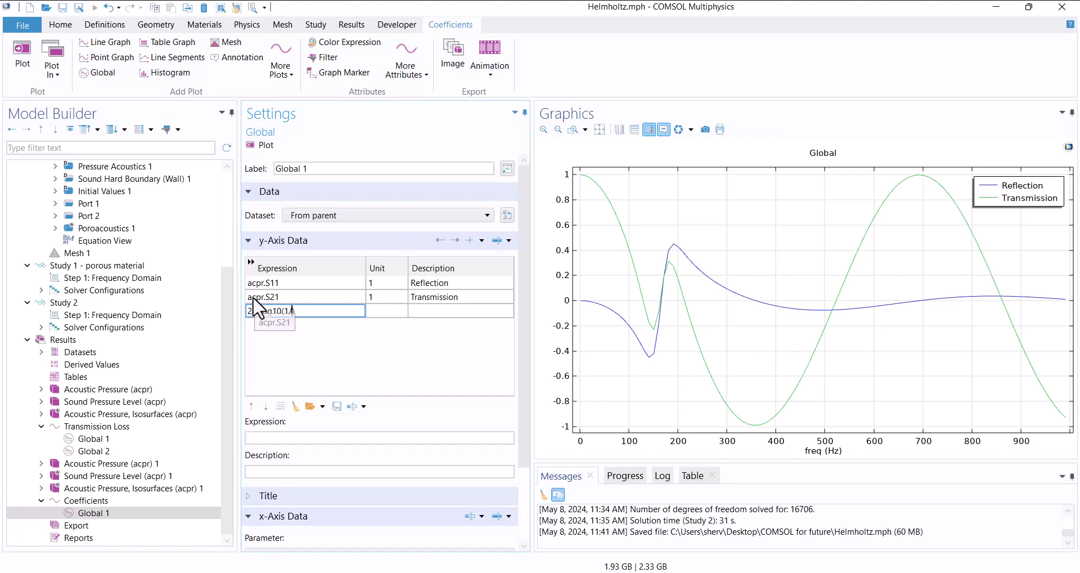
click(253, 297)
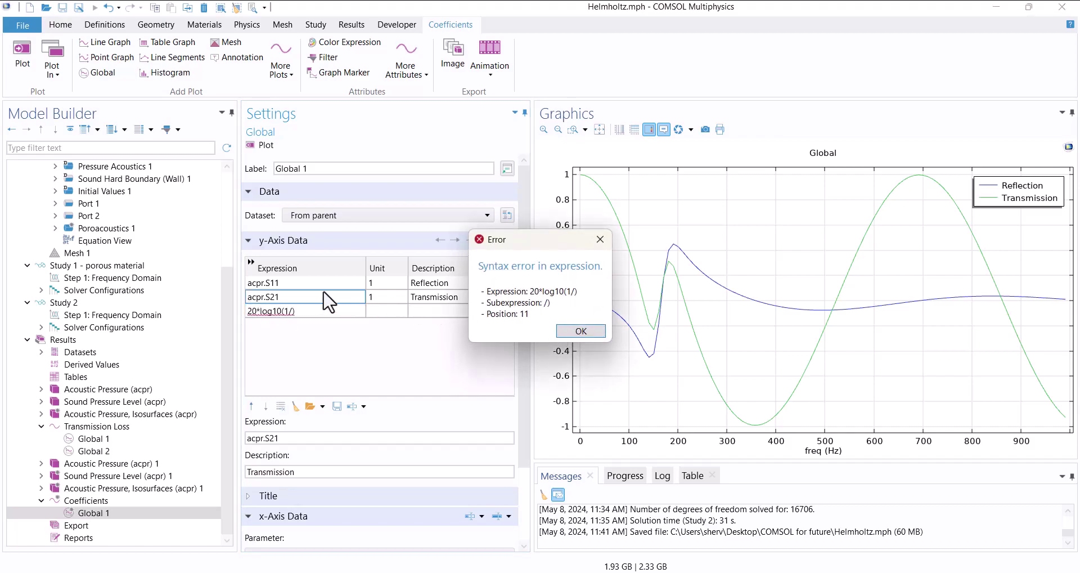
click(562, 331)
click(274, 300)
right_click(277, 294)
key(Escape)
drag(294, 296, 248, 297)
right_click(262, 295)
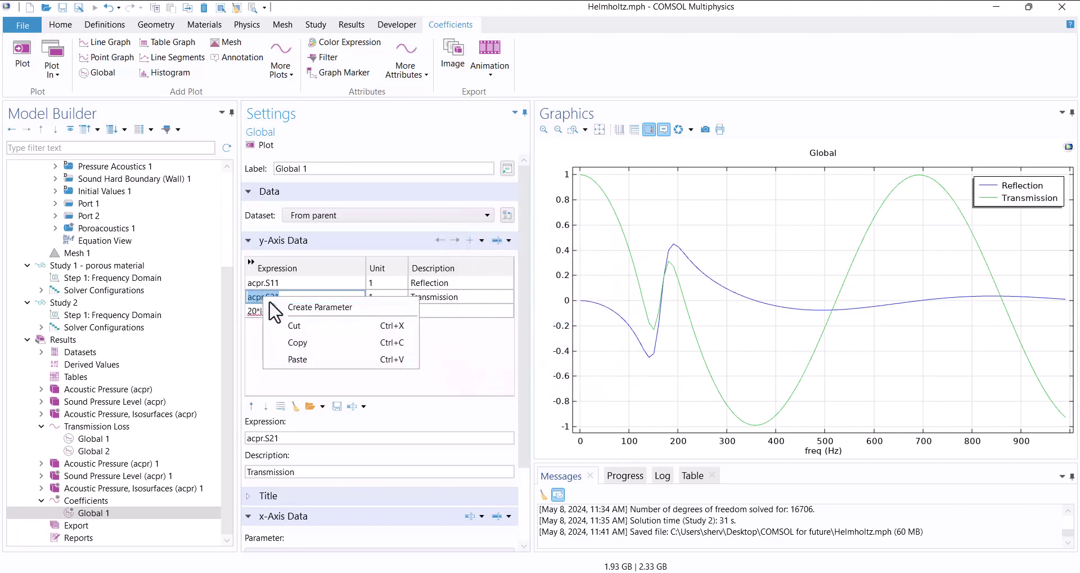
click(294, 338)
- Complete 20*log10(1/acpr.S21), plot it, and describe it as 'Transmission loss'
click(291, 313)
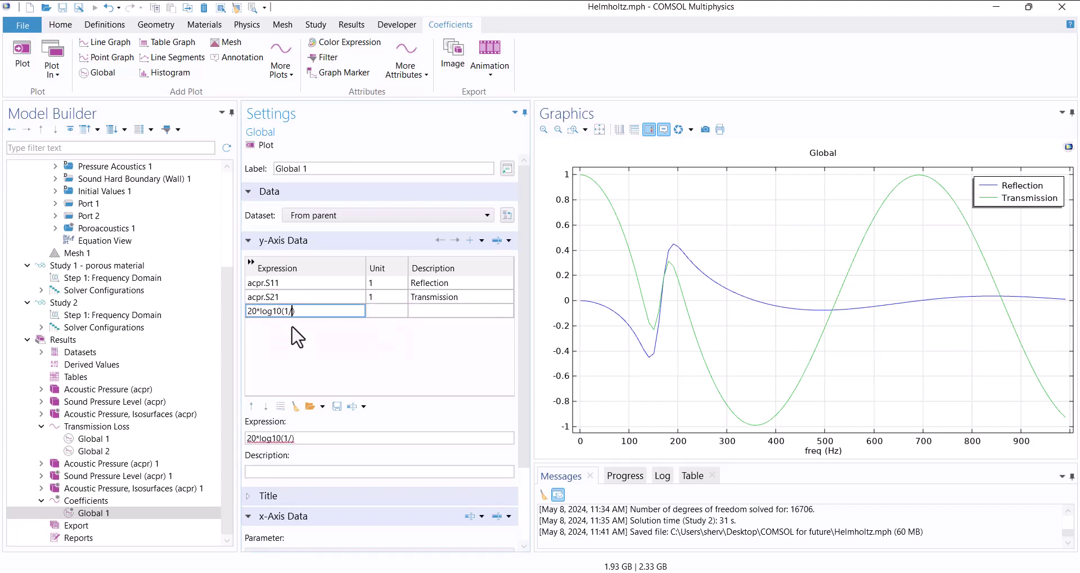
key(ctrl+v)
key(Return)
click(258, 145)
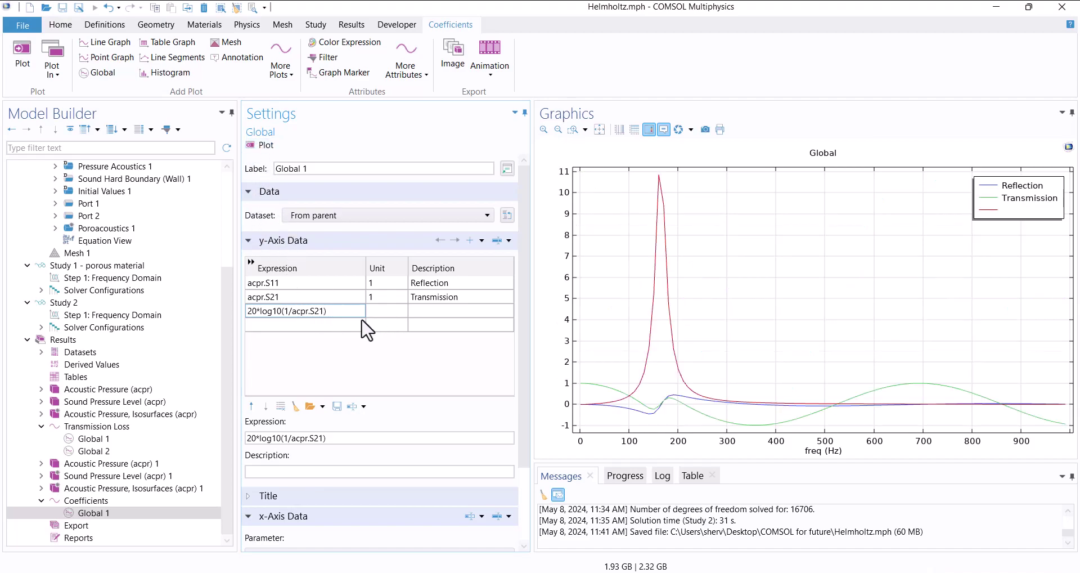
click(427, 310)
text(Transmission loss)
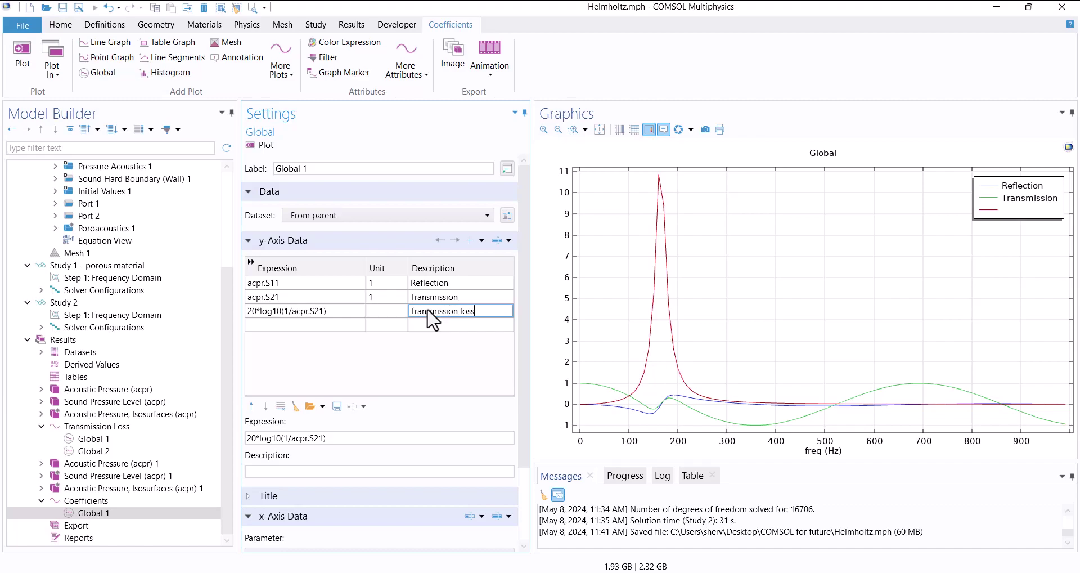
key(Return)
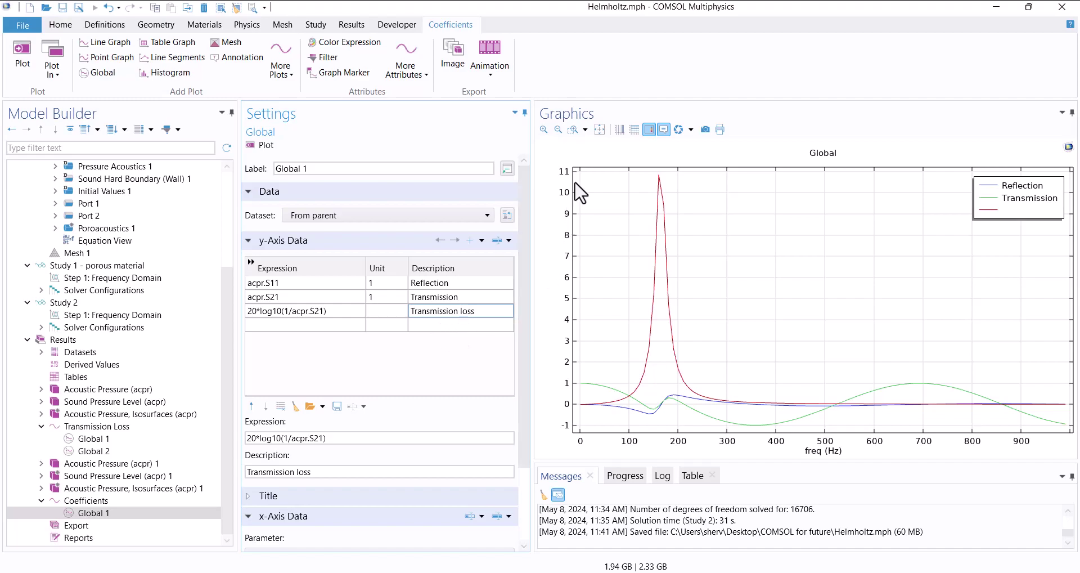
mouse_move(658, 176)
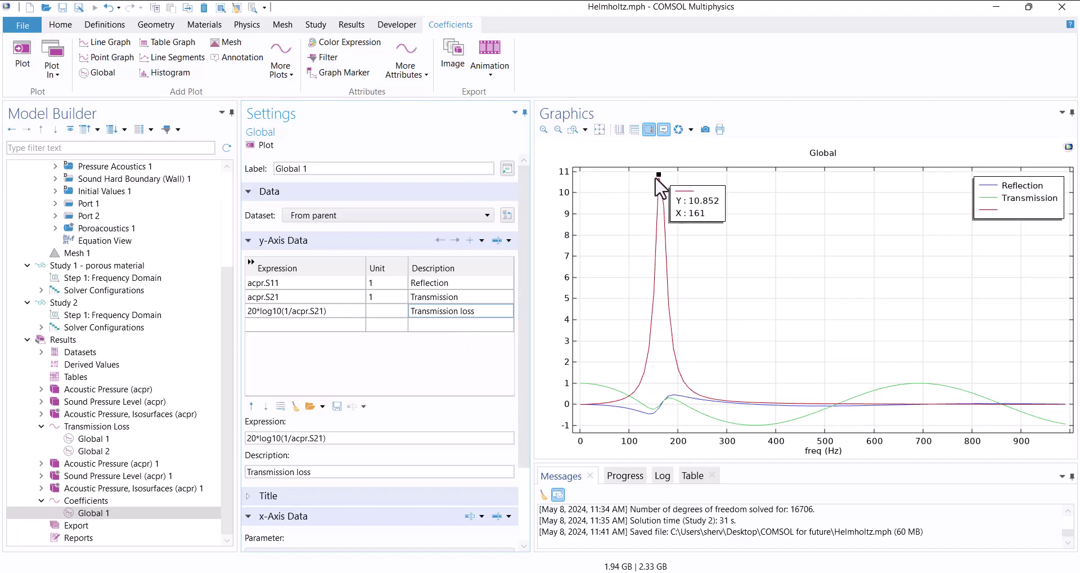
- View the Transmission Loss comparison plot, then switch back to the Coefficients plot
click(119, 427)
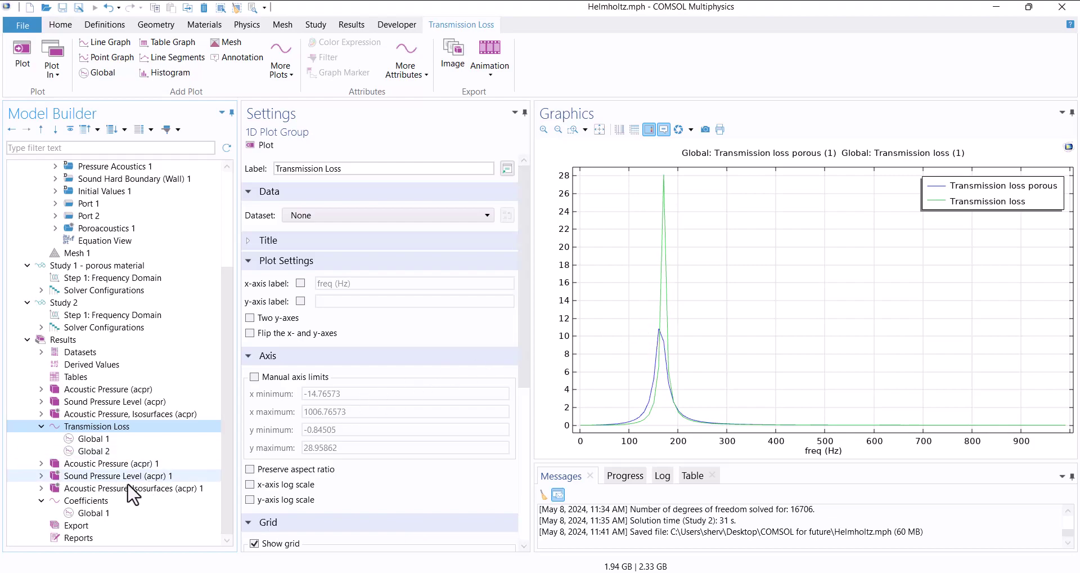
click(78, 500)
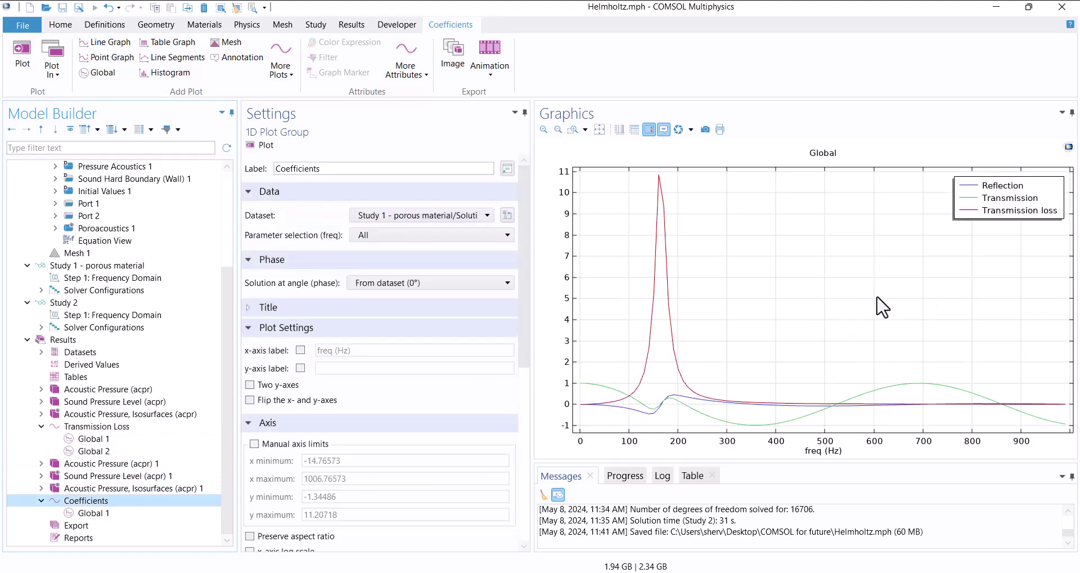